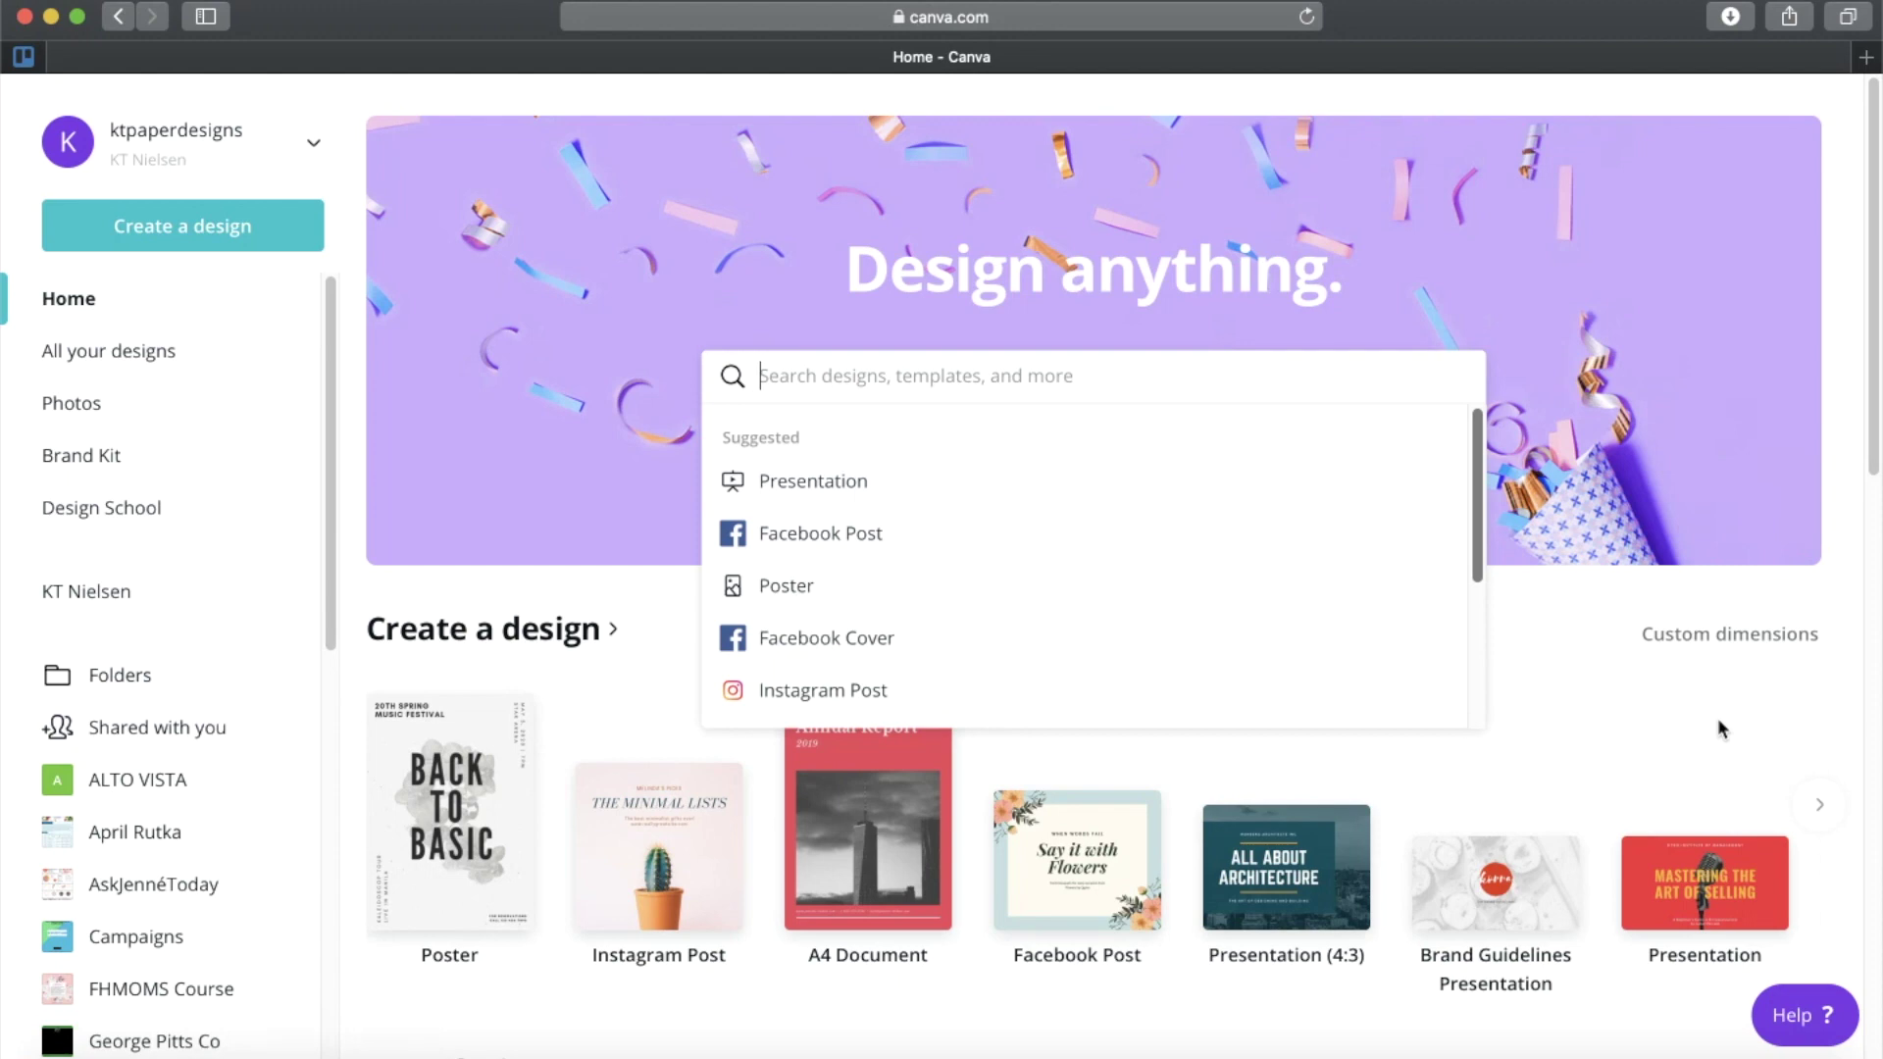
Start a new blank A4 Document design from the design types on the home page.
click(1620, 710)
scroll(1621, 711, down, 1)
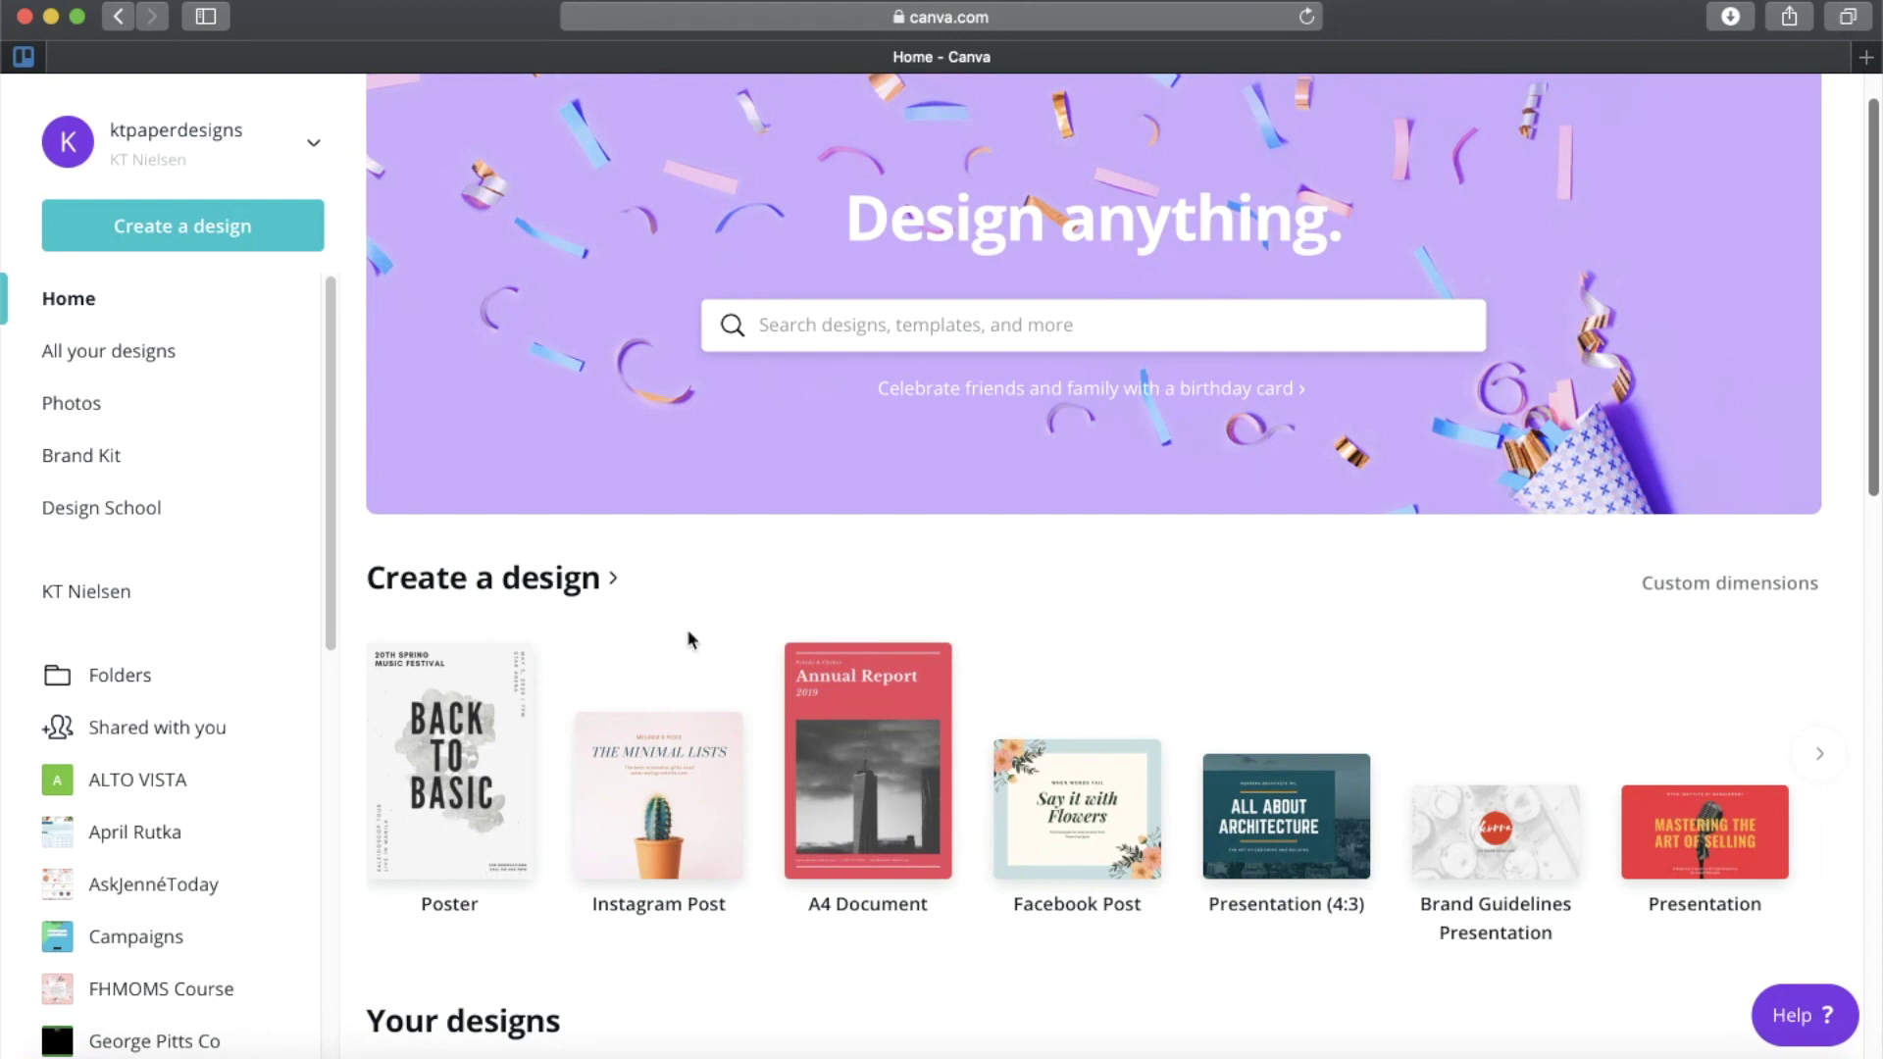
scroll(714, 620, down, 3)
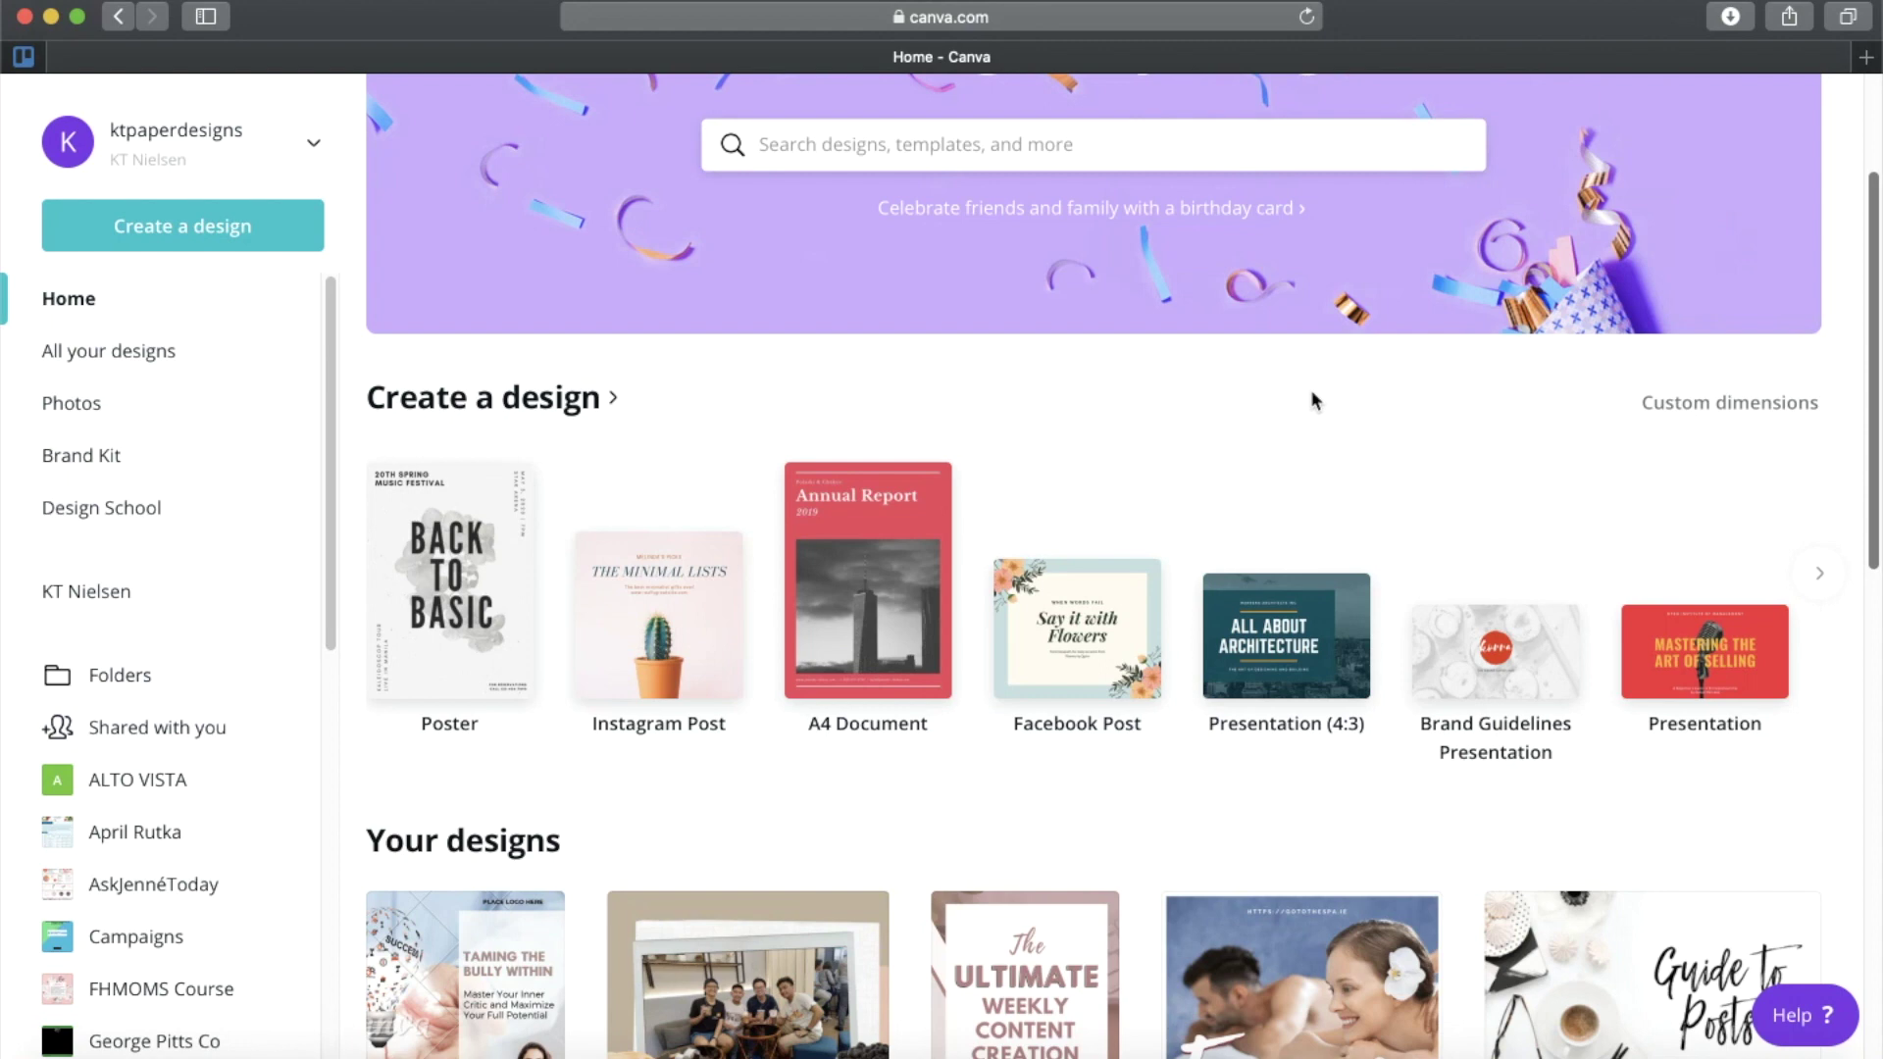
click(851, 567)
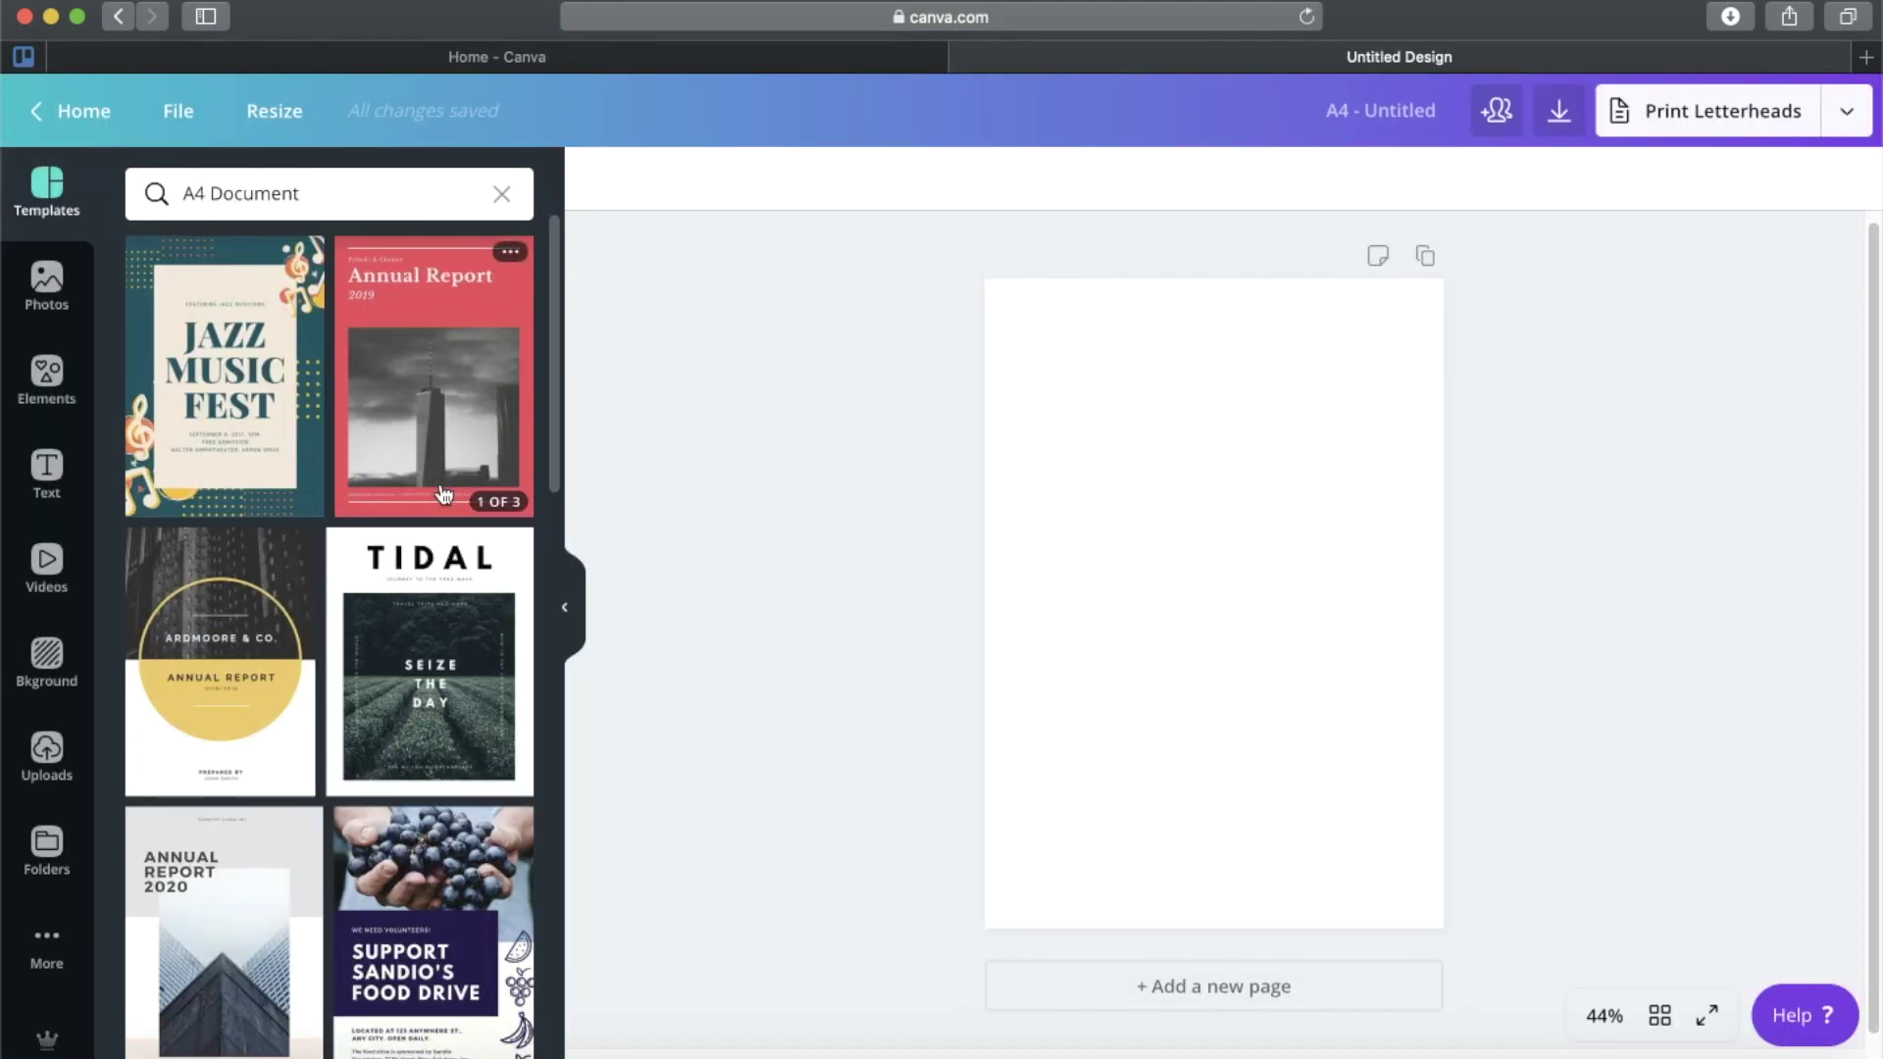
Find the Orange Microphone Talent Show Flyer among the A4 templates and apply its "Be Bold. Be Heard." page to the blank design.
scroll(444, 493, down, 3)
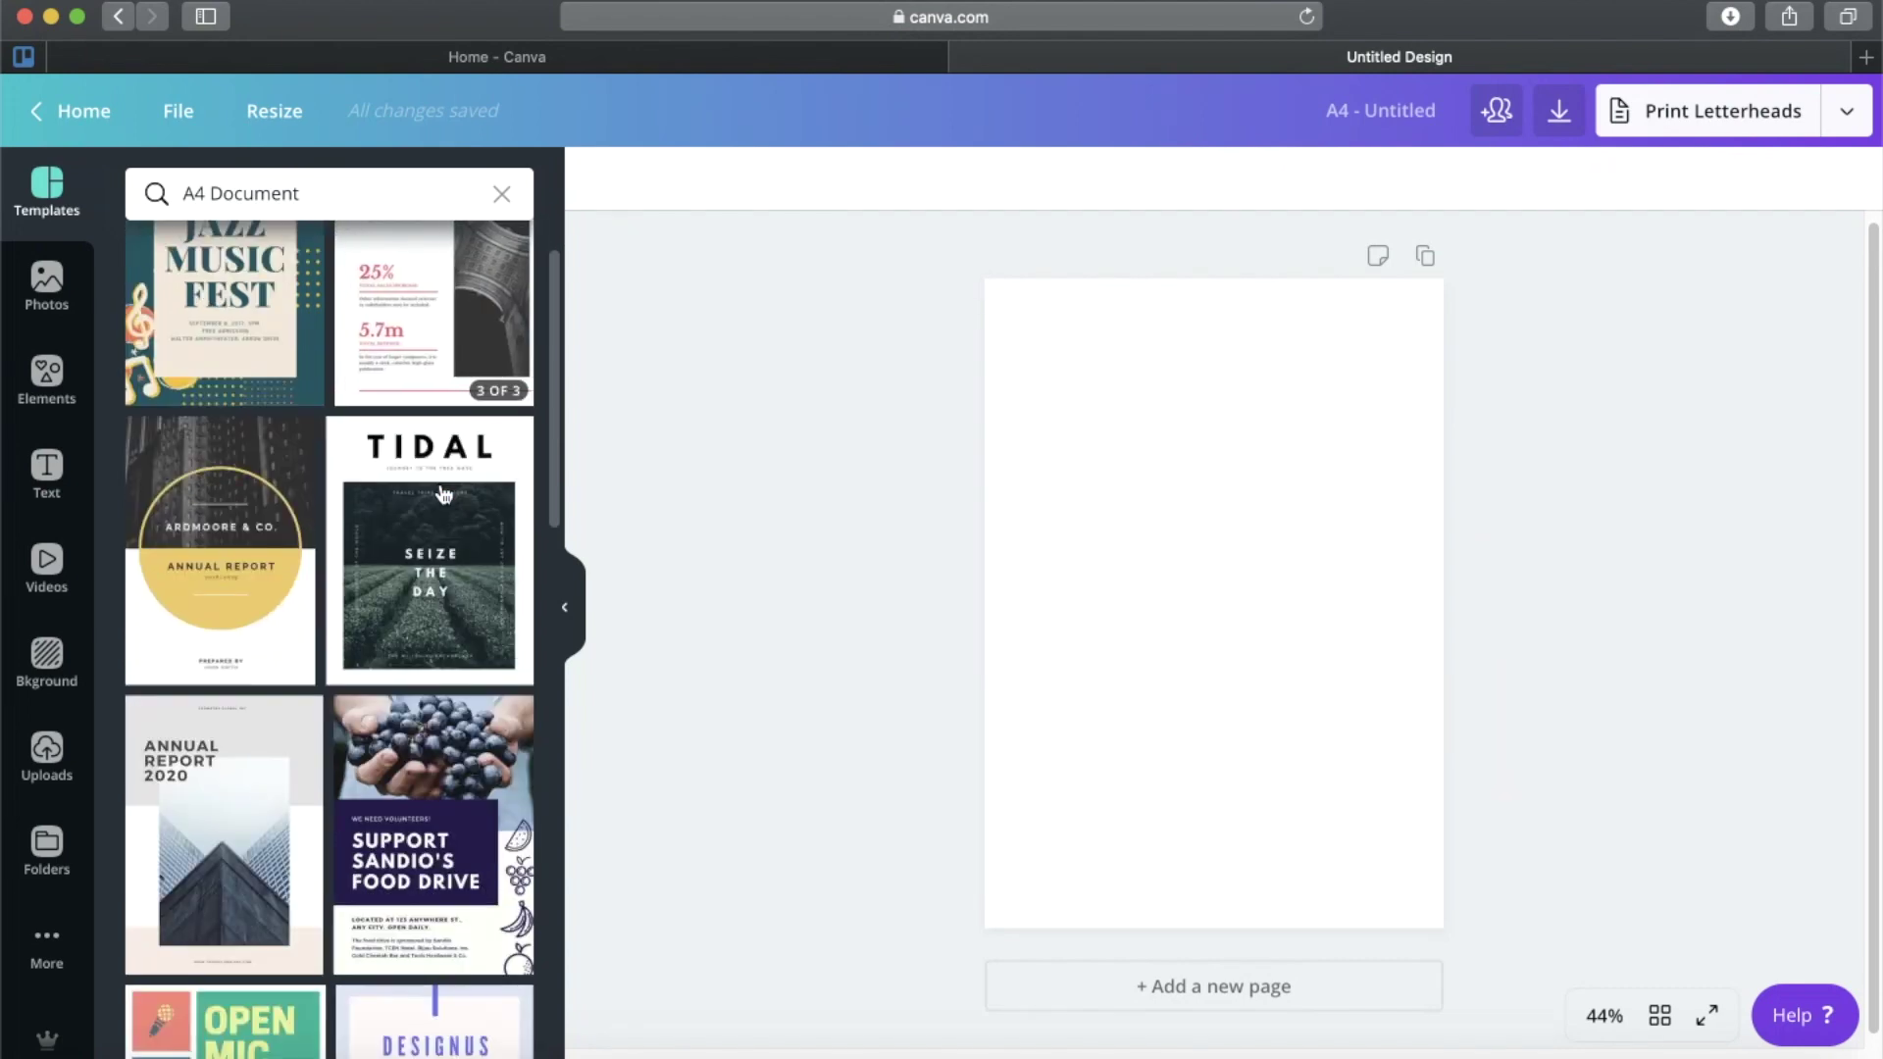
scroll(445, 493, down, 9)
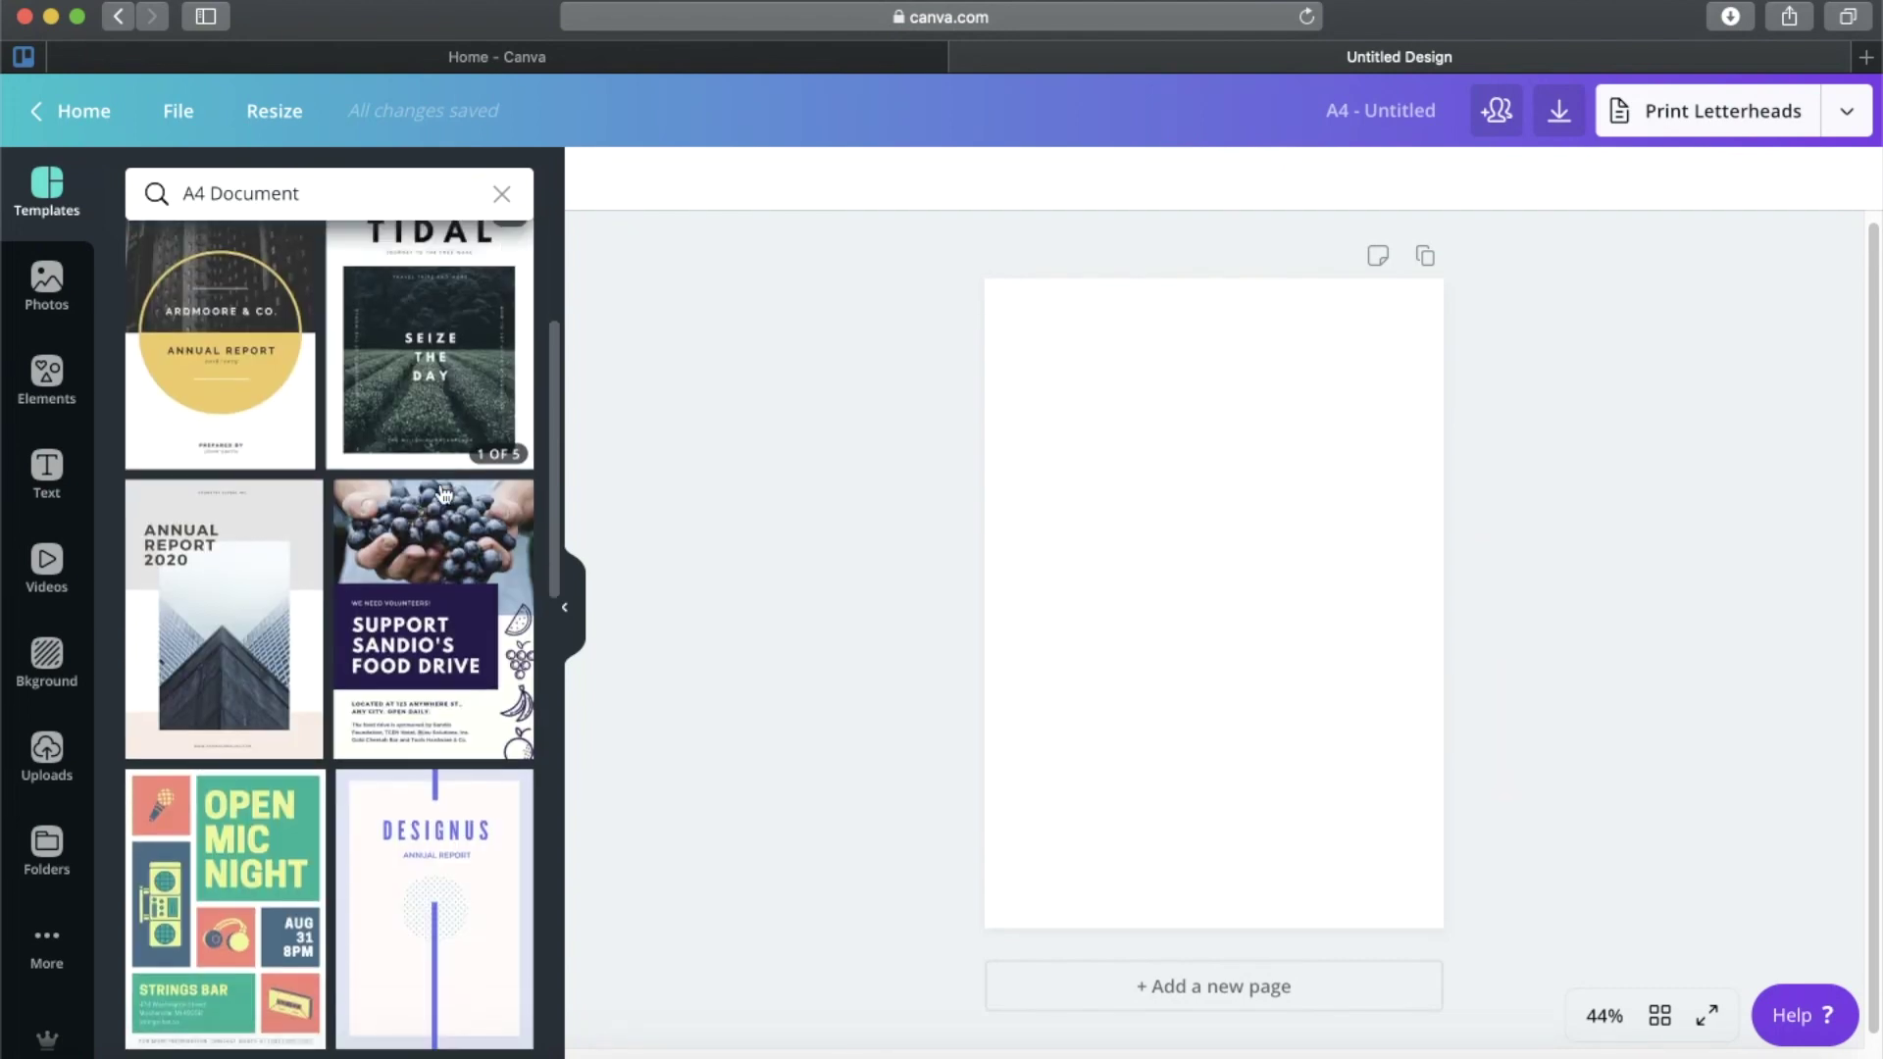
scroll(445, 493, down, 10)
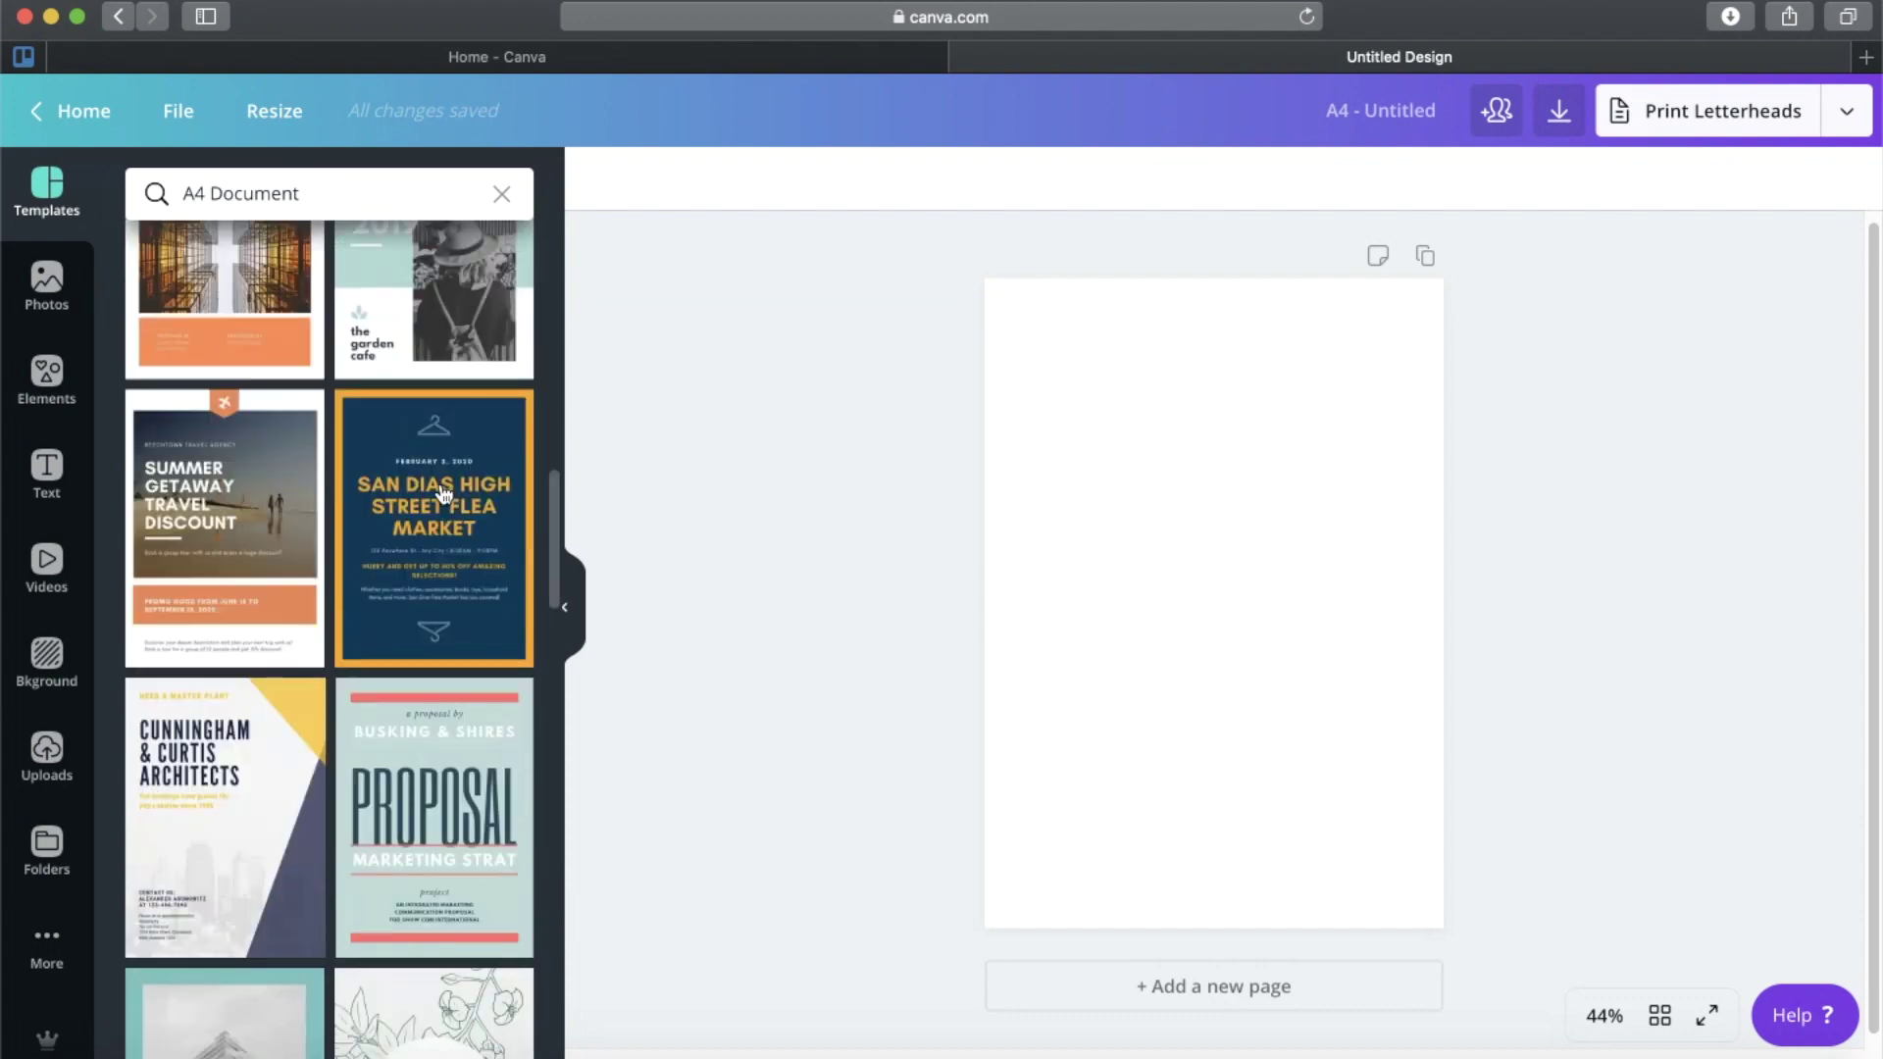
scroll(444, 493, down, 3)
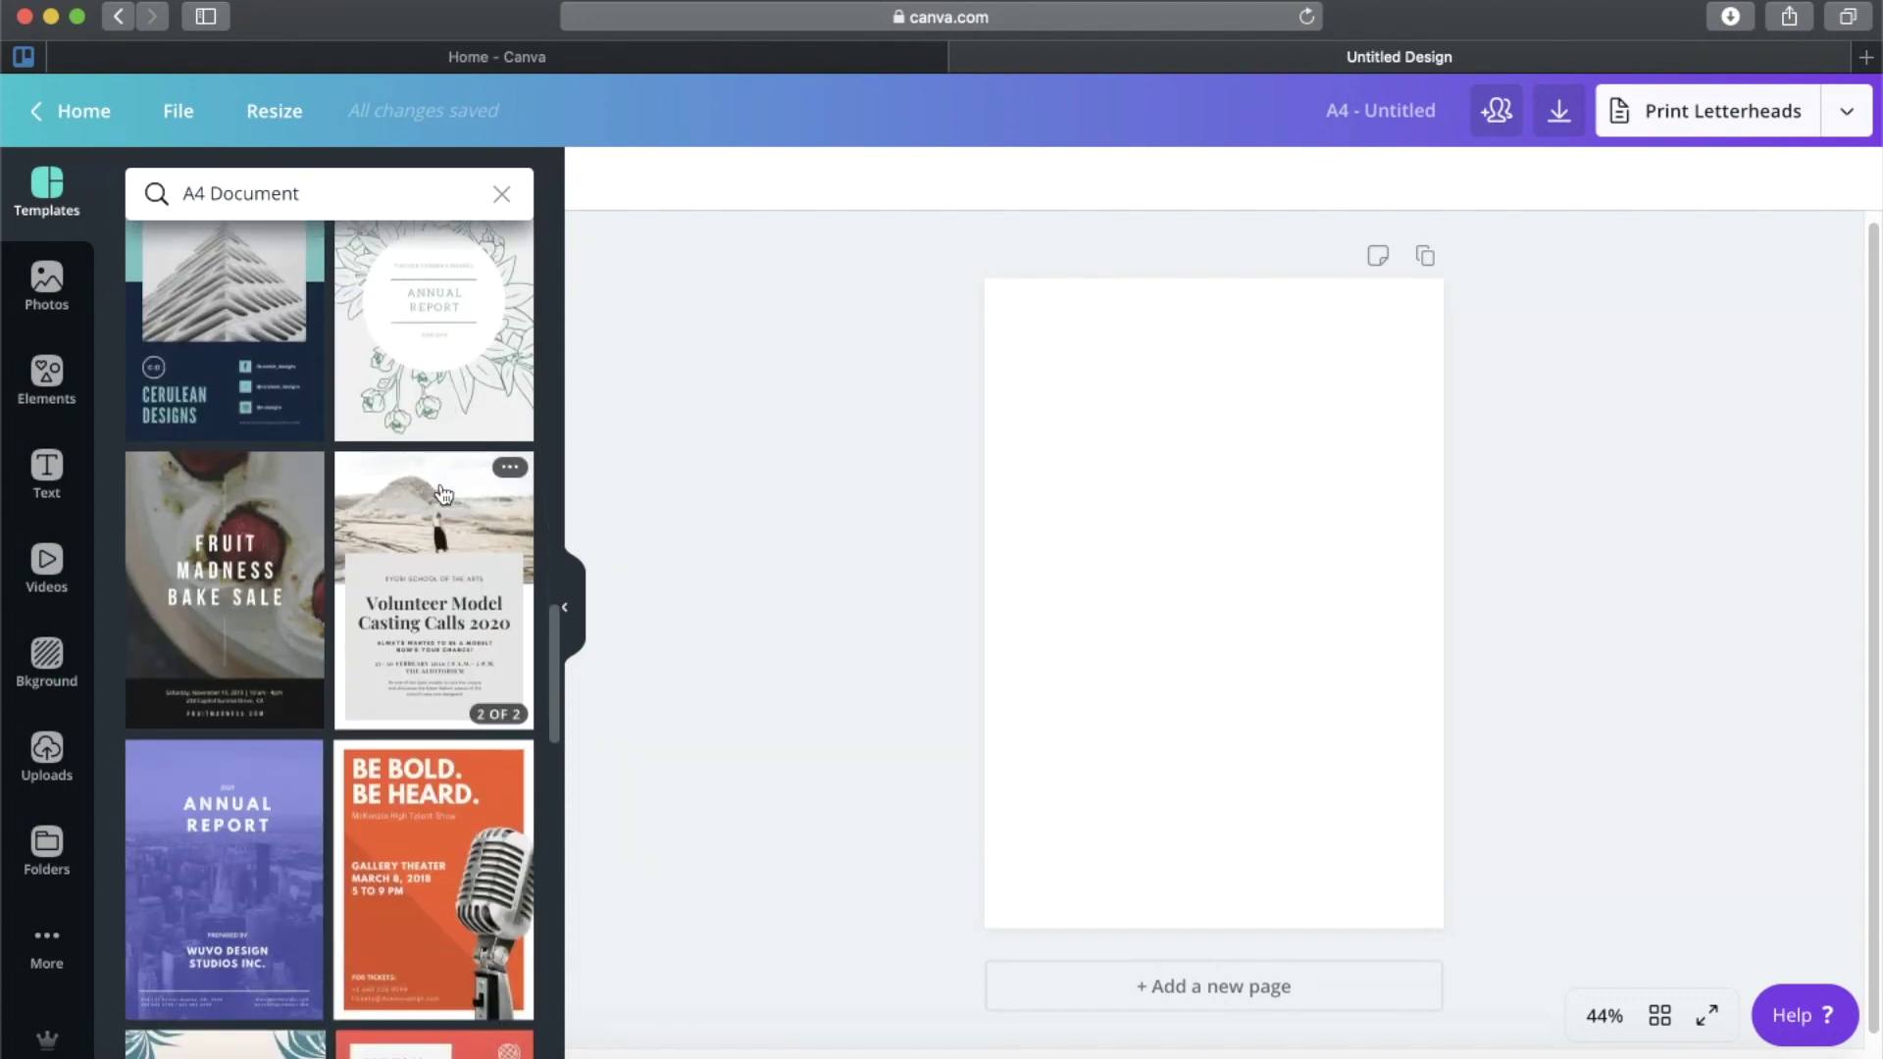
scroll(445, 494, down, 3)
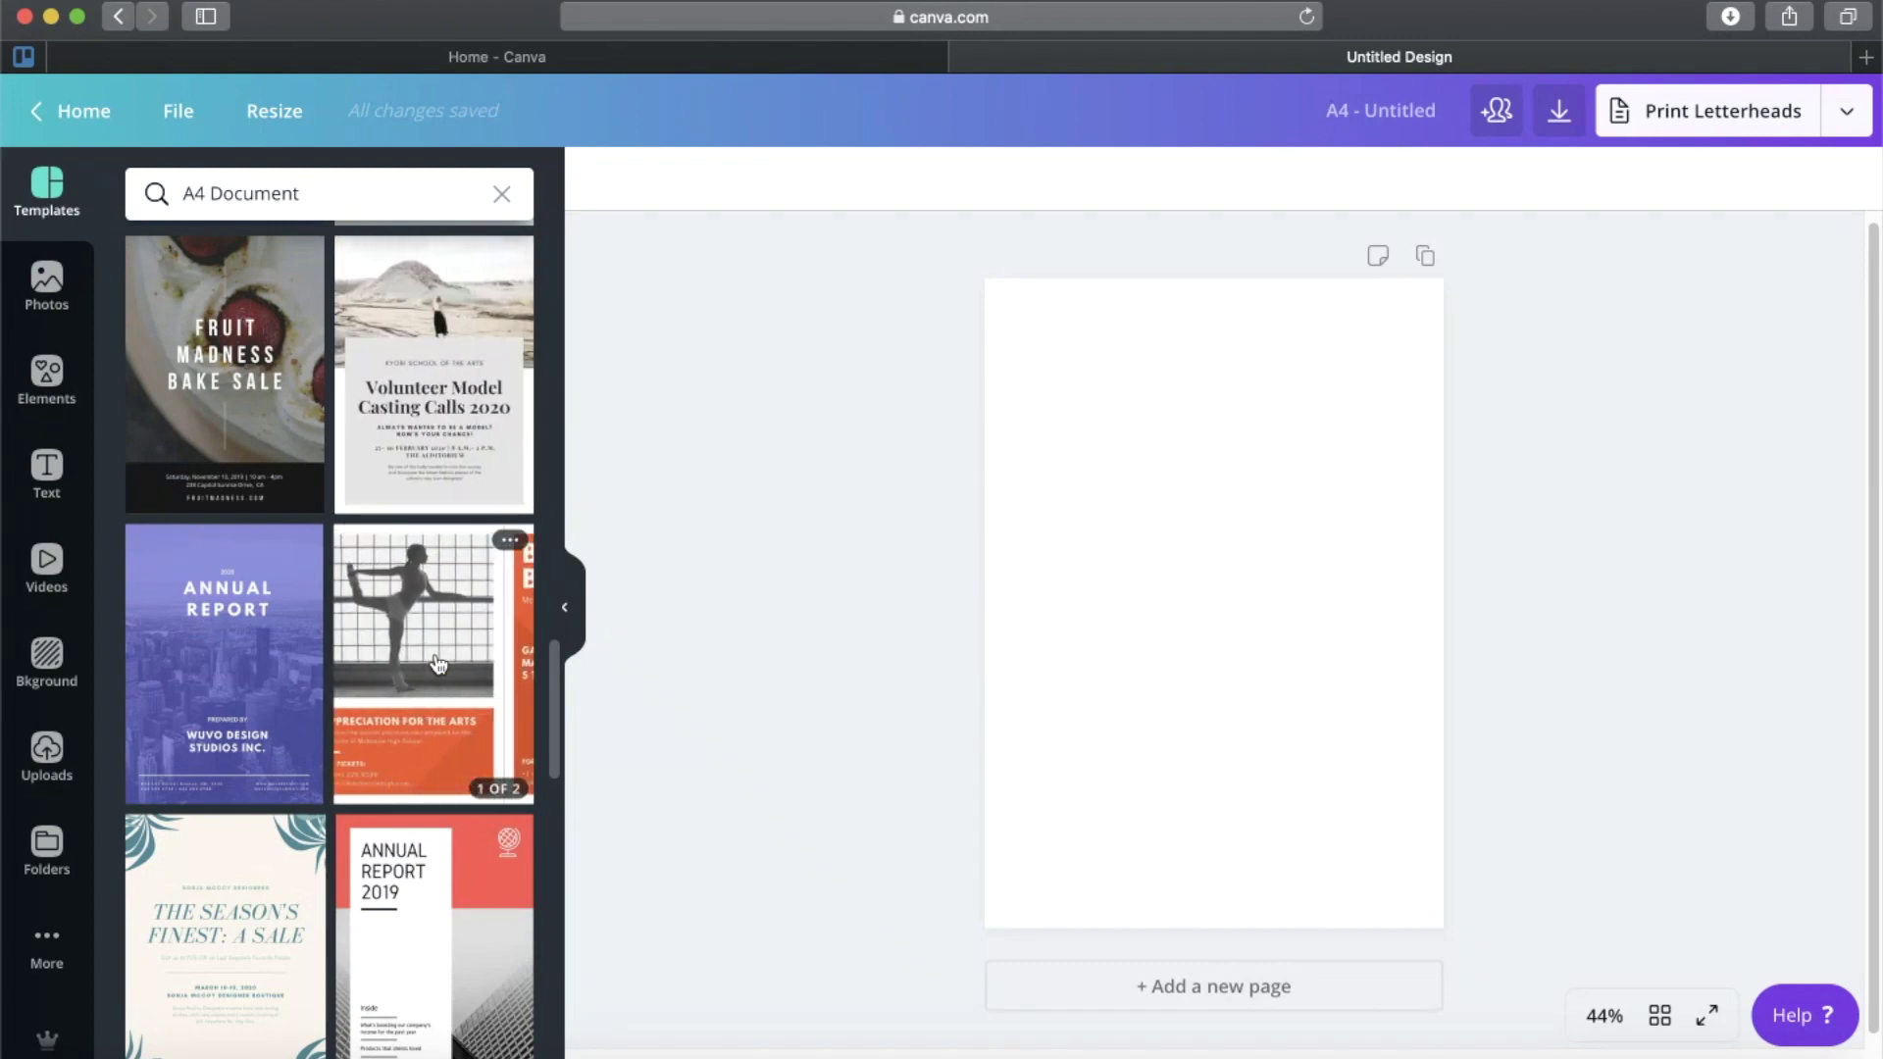
click(438, 665)
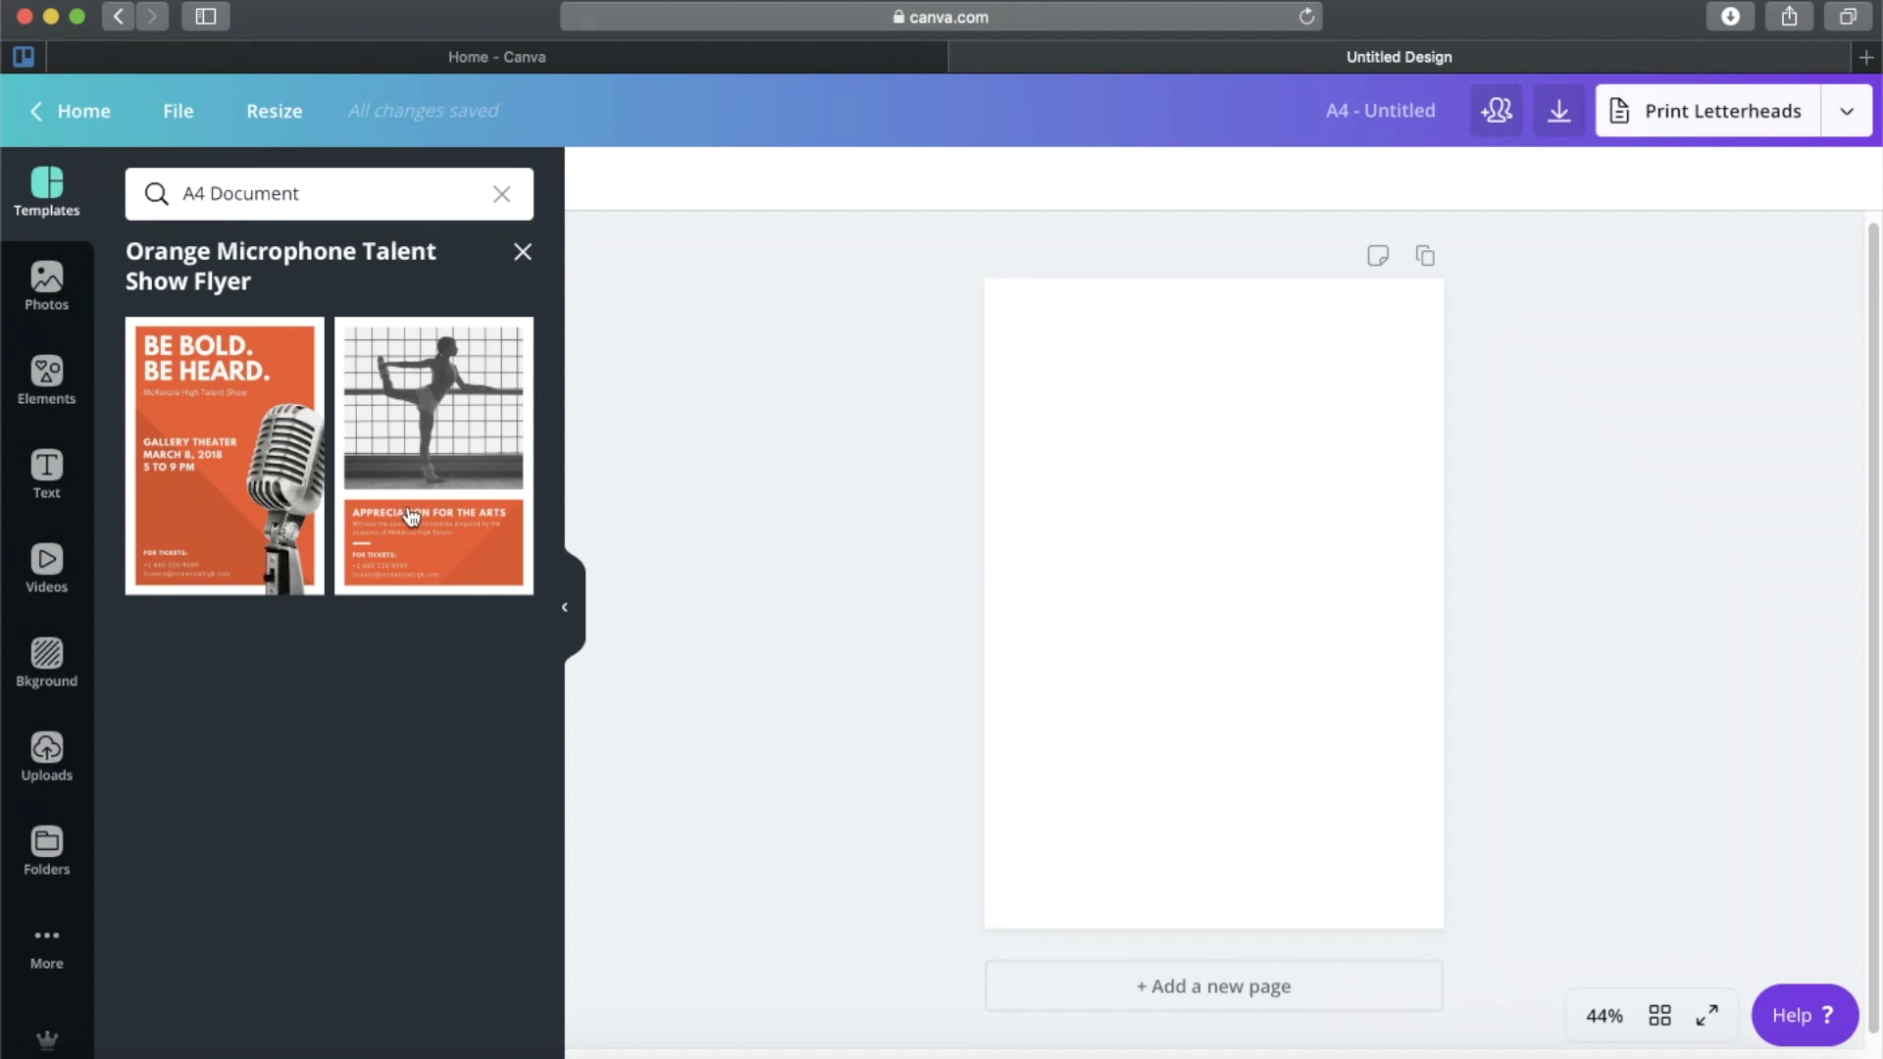
click(219, 479)
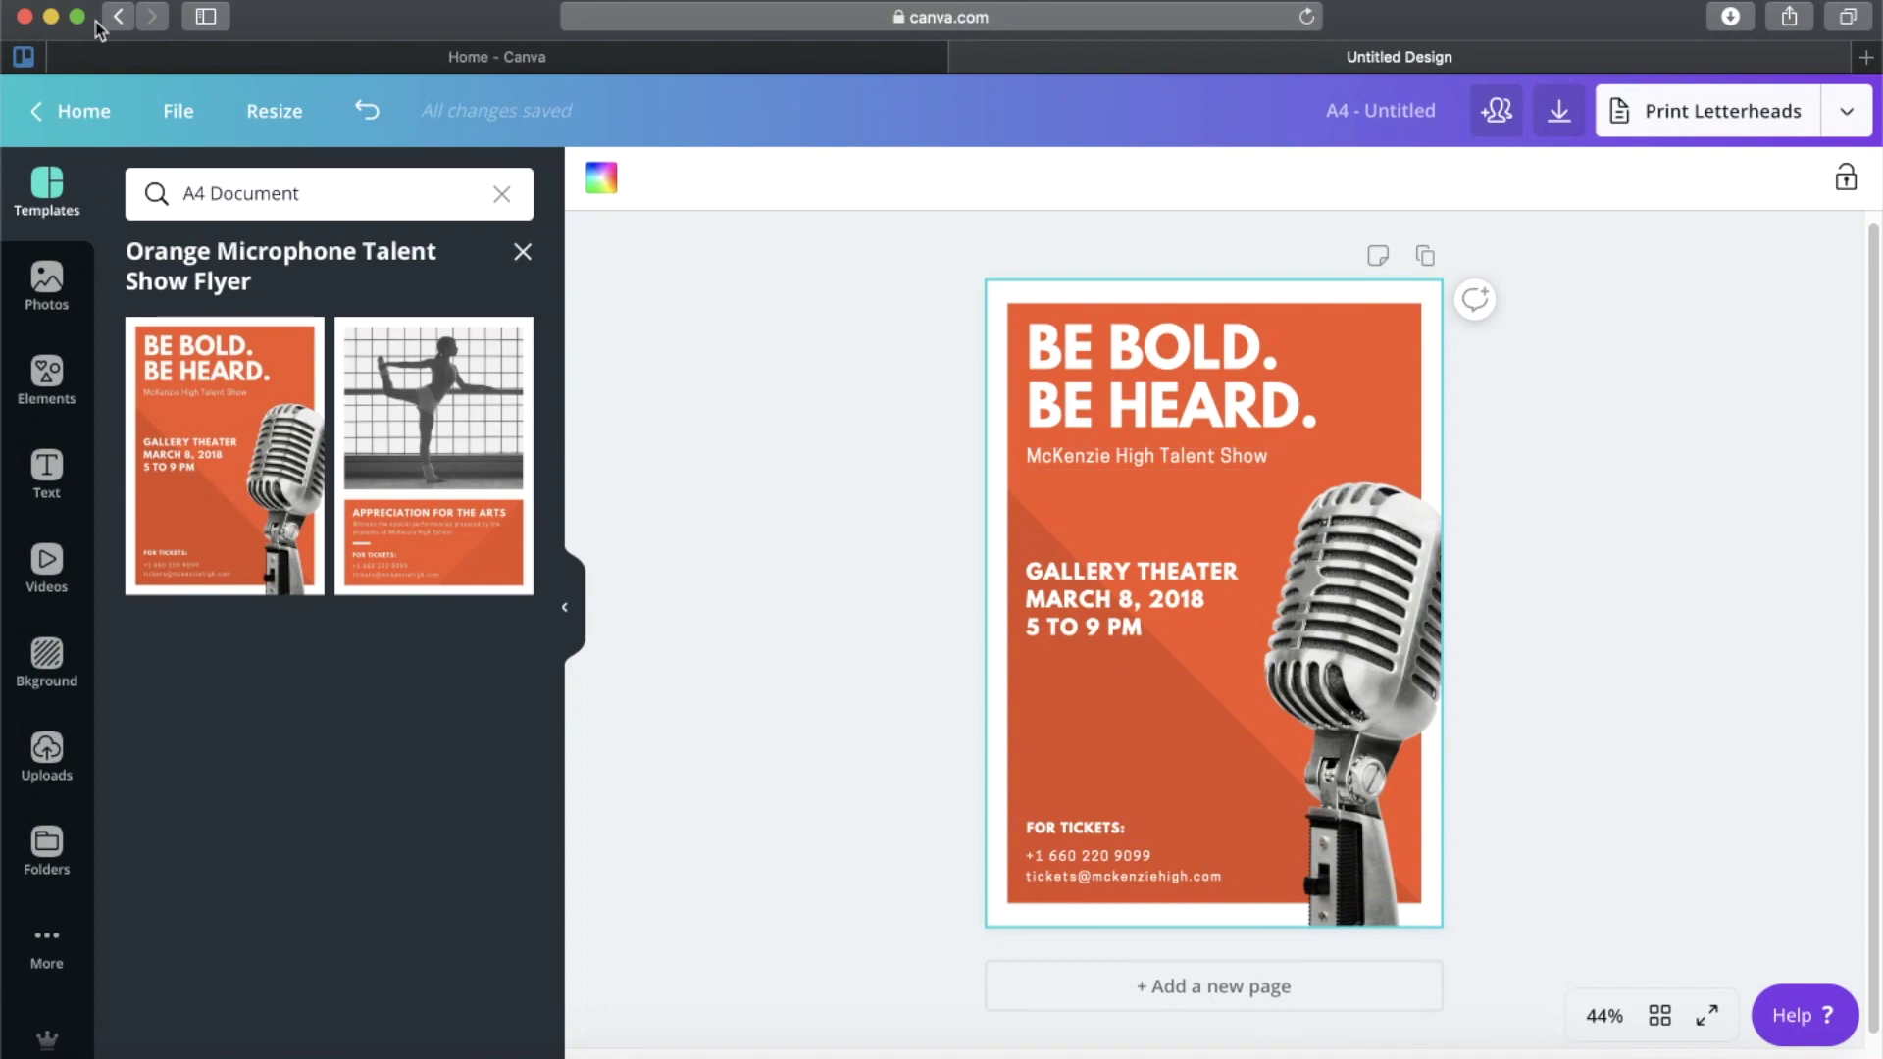
Undo the applied template and place the flyer's microphone page onto the canvas again.
click(367, 110)
drag(192, 407, 1132, 369)
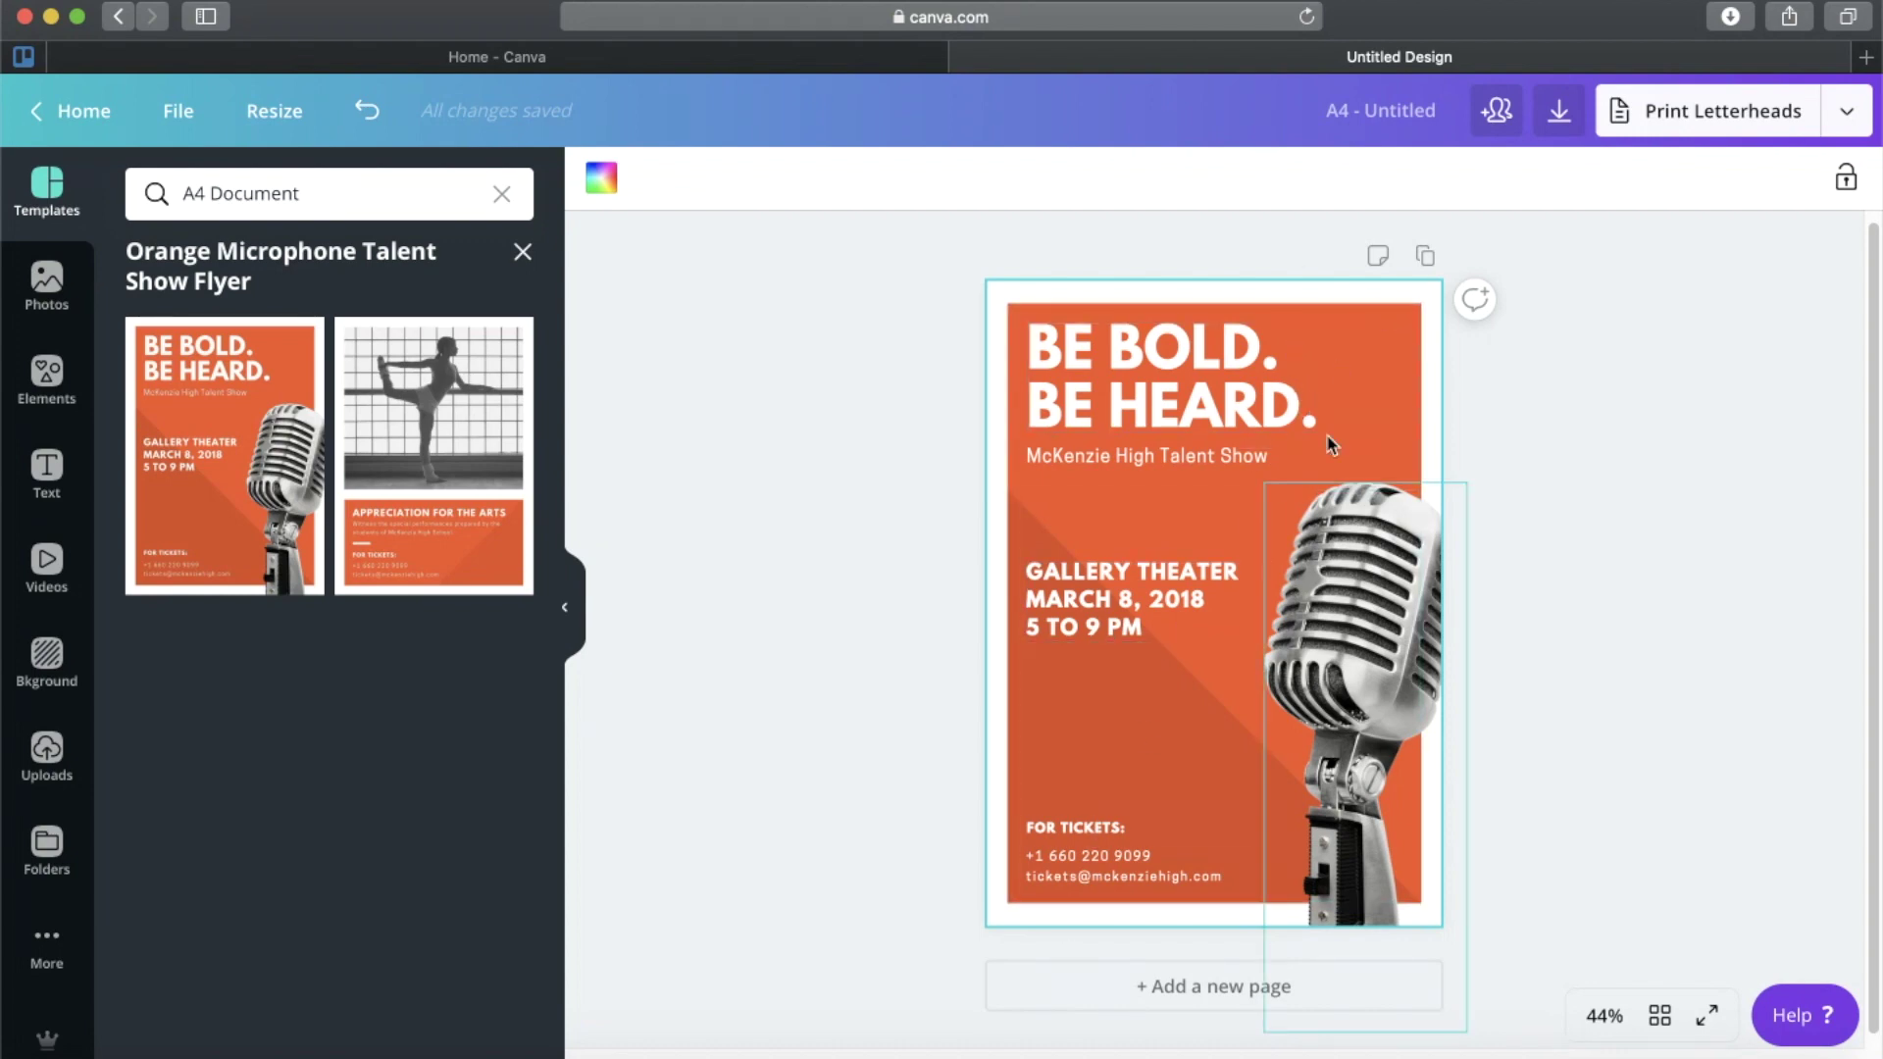
click(1738, 419)
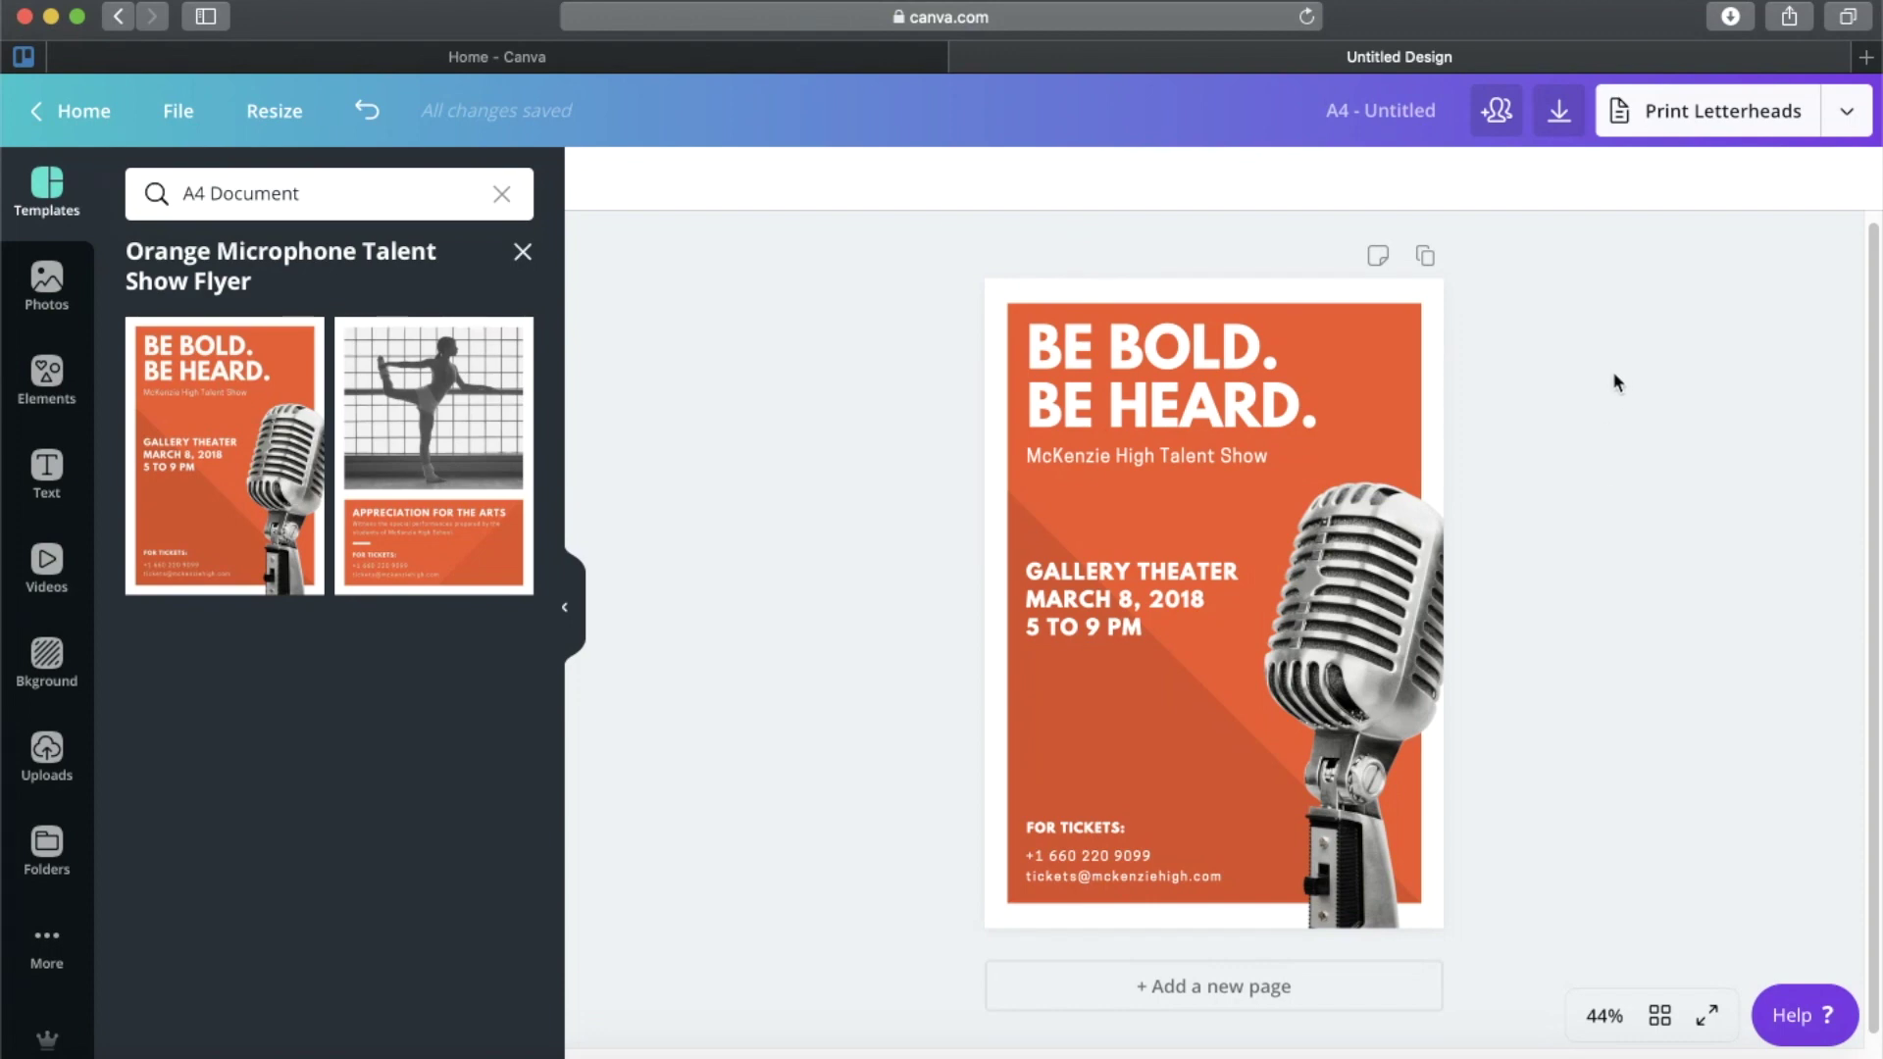
Search the colours for "blue" and set the page background to the dark blue from the Spread Your Wings palette.
click(1429, 290)
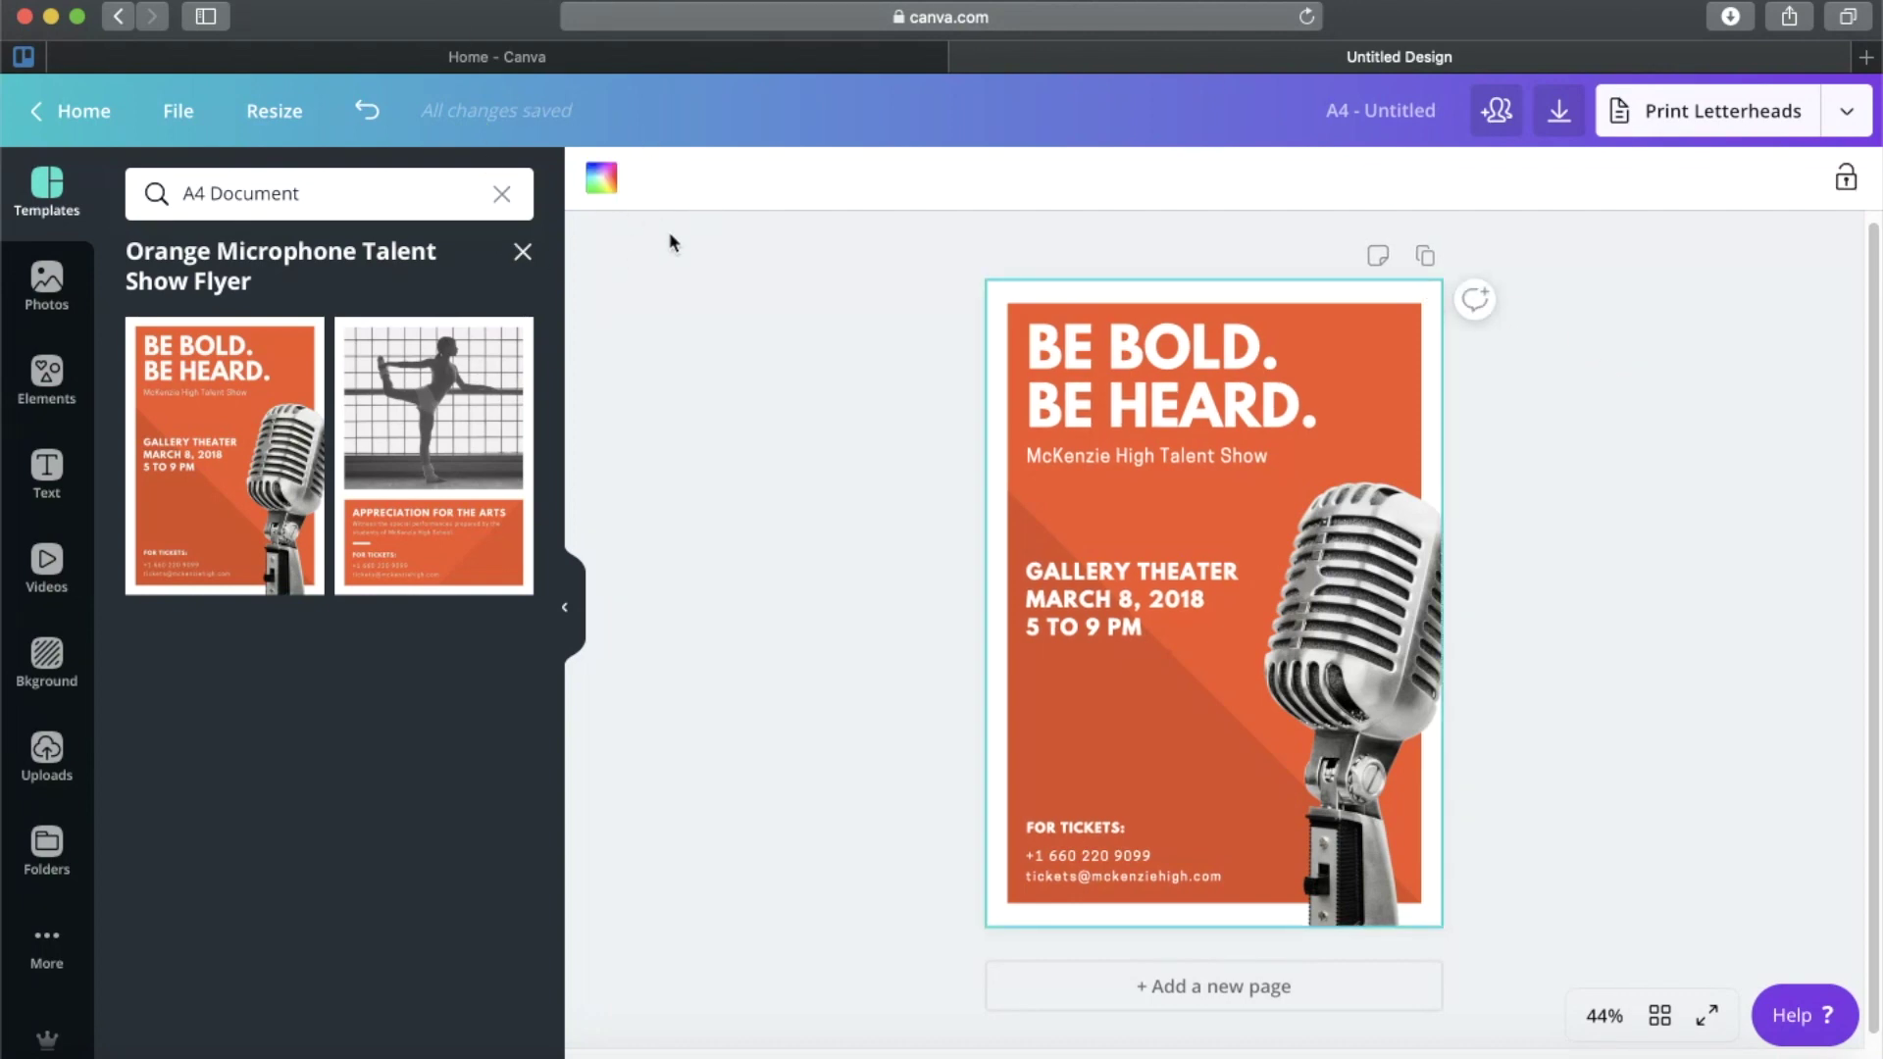
click(602, 179)
click(339, 269)
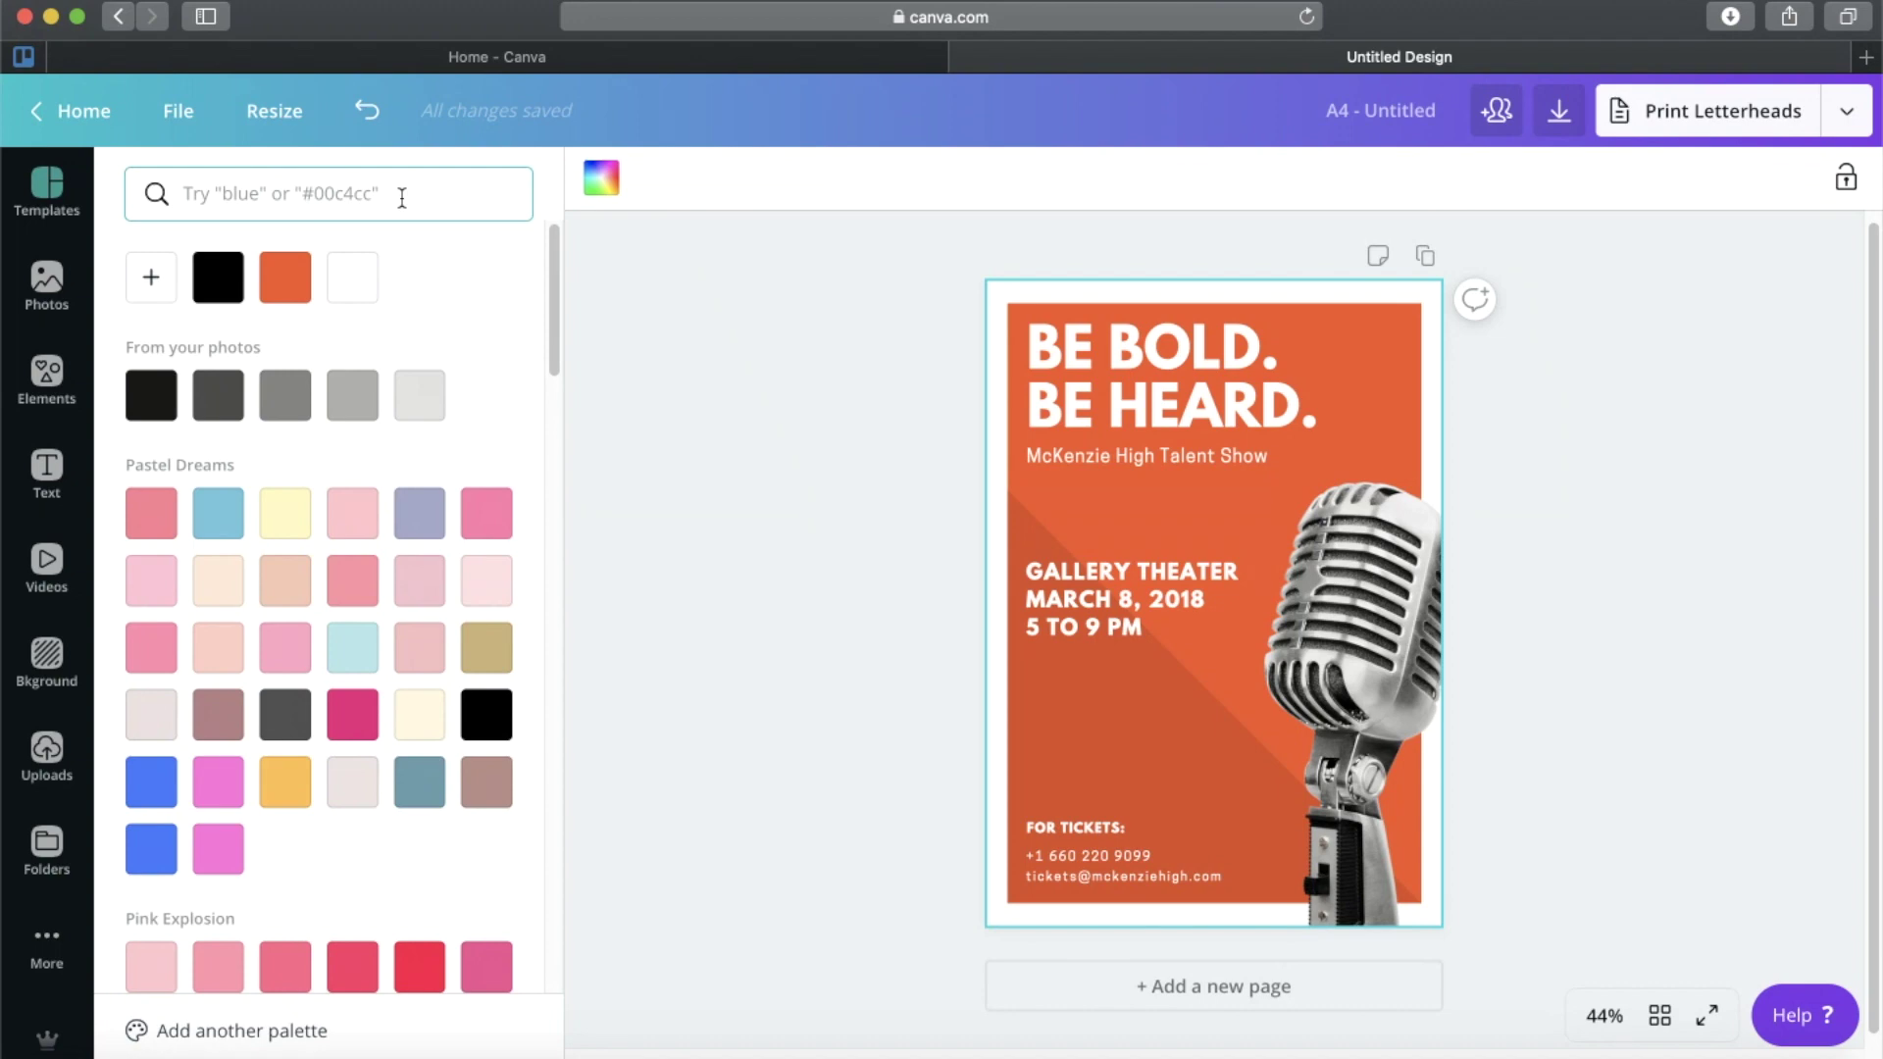
text(blue)
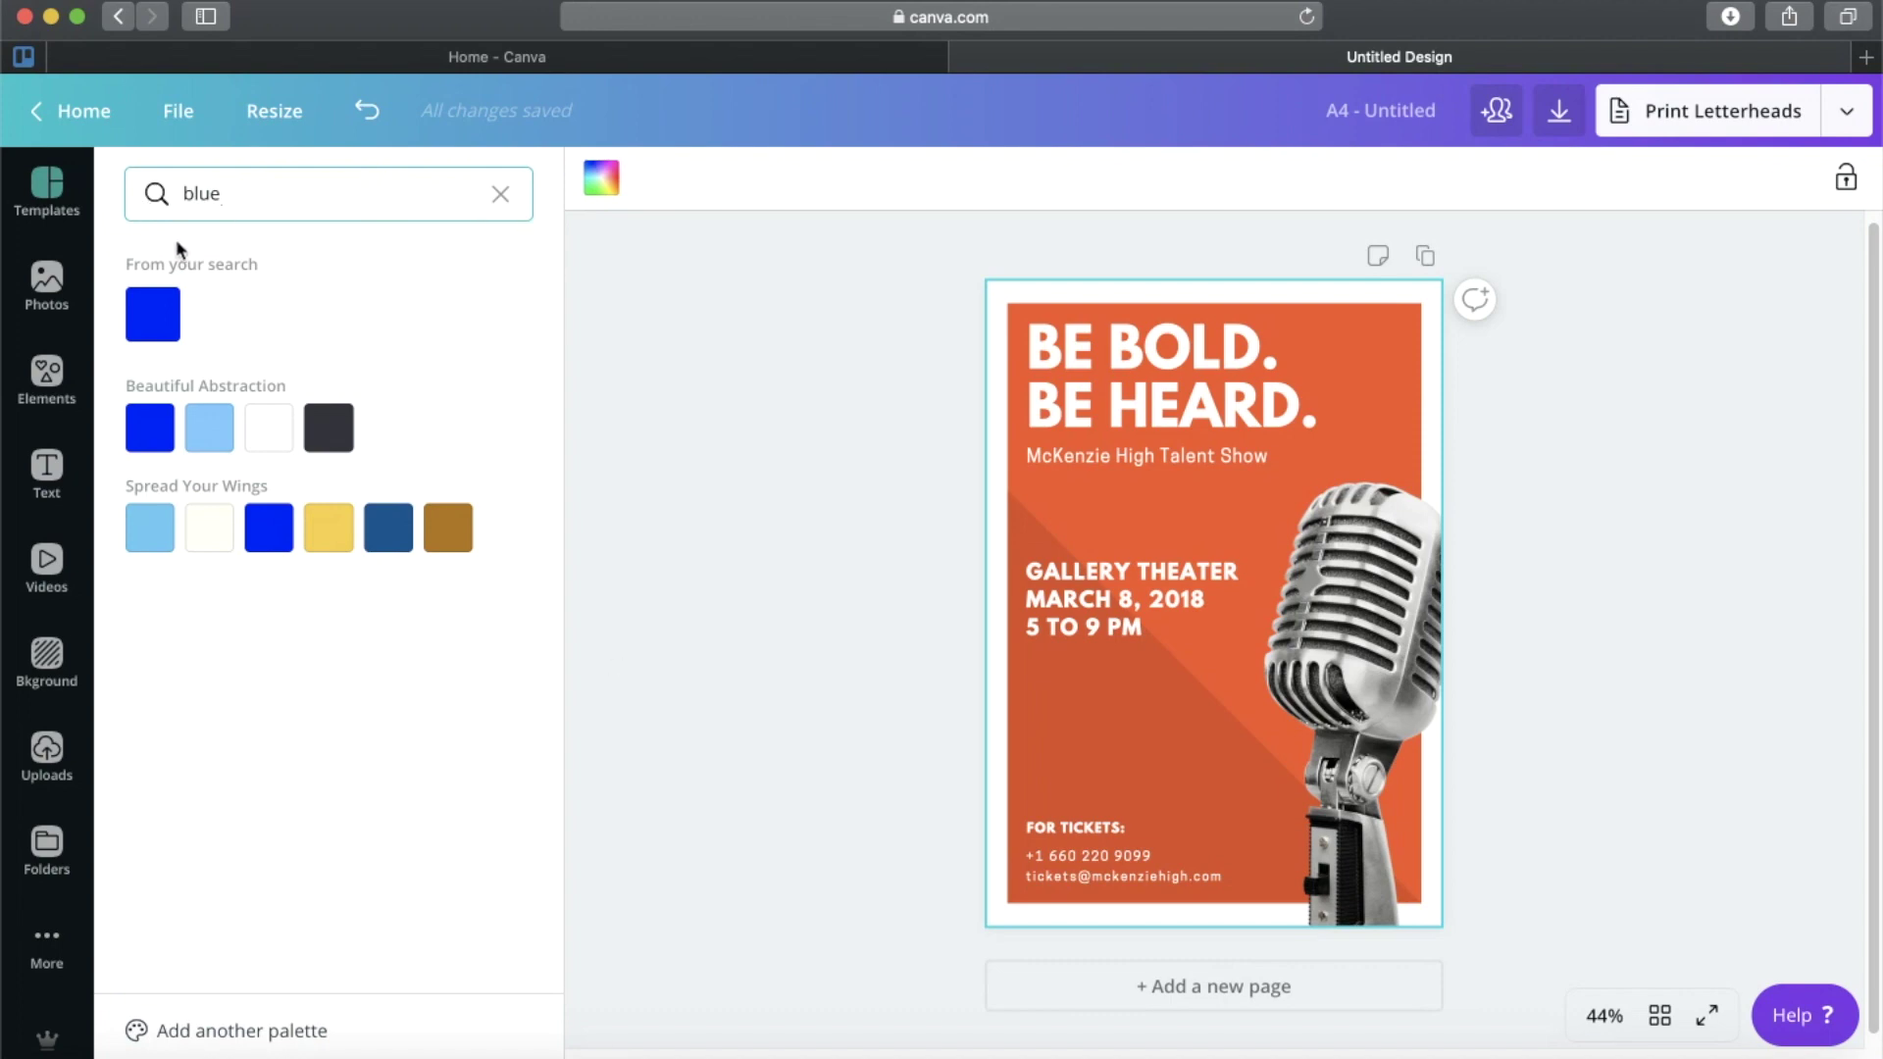
click(370, 542)
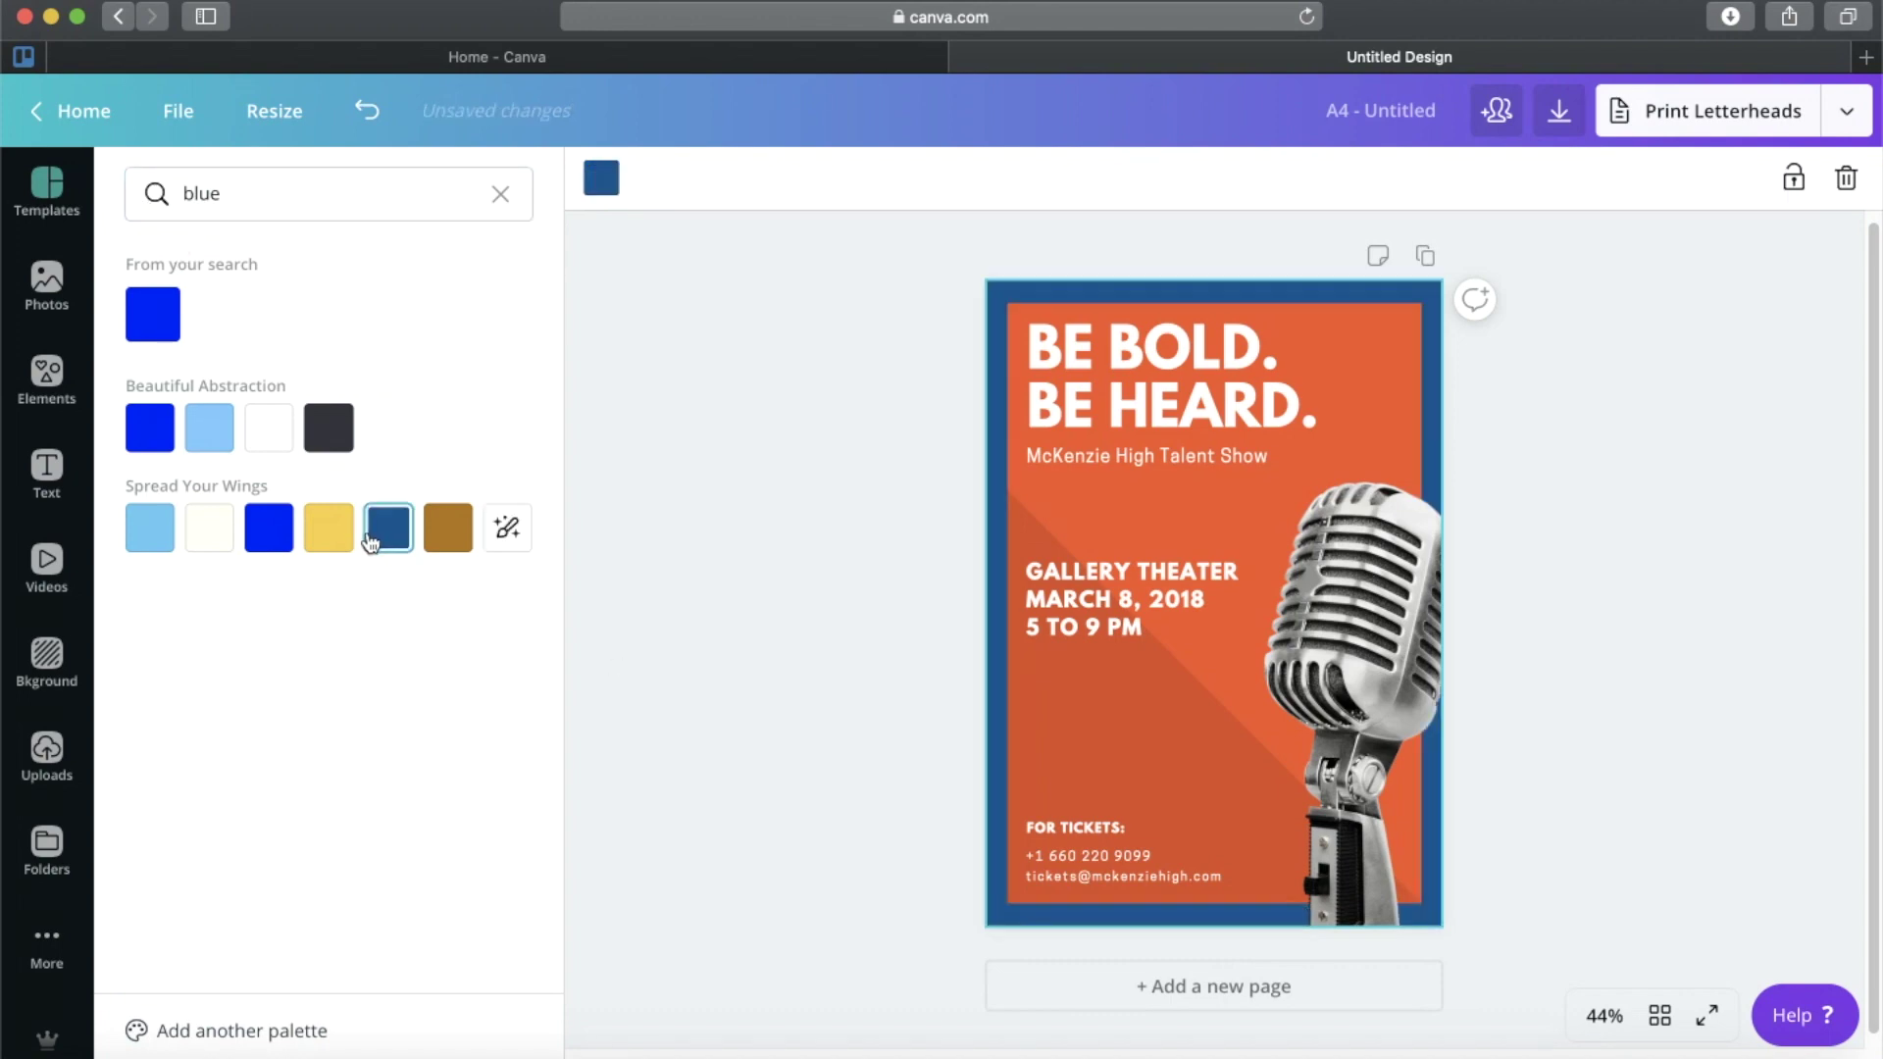
click(1639, 480)
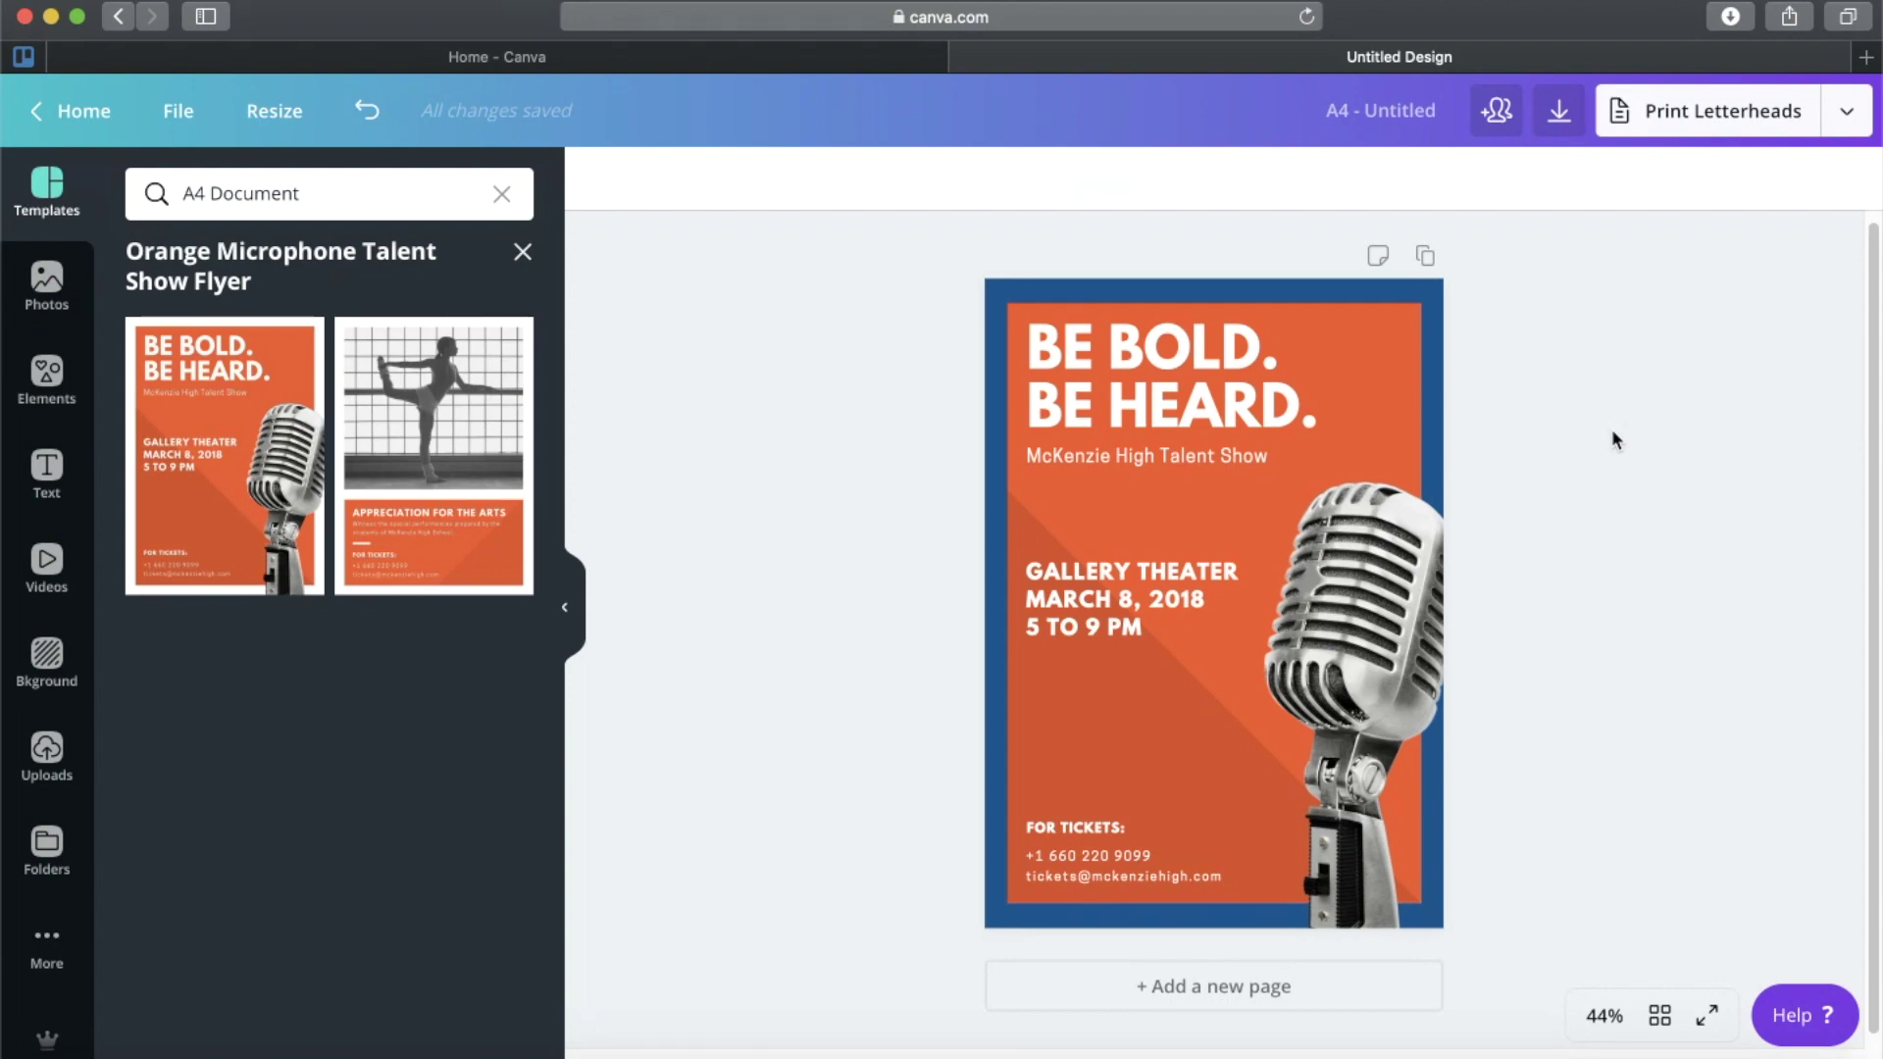
Recolour the flyer's orange inner panel with the custom dark slate blue #364759.
click(1397, 308)
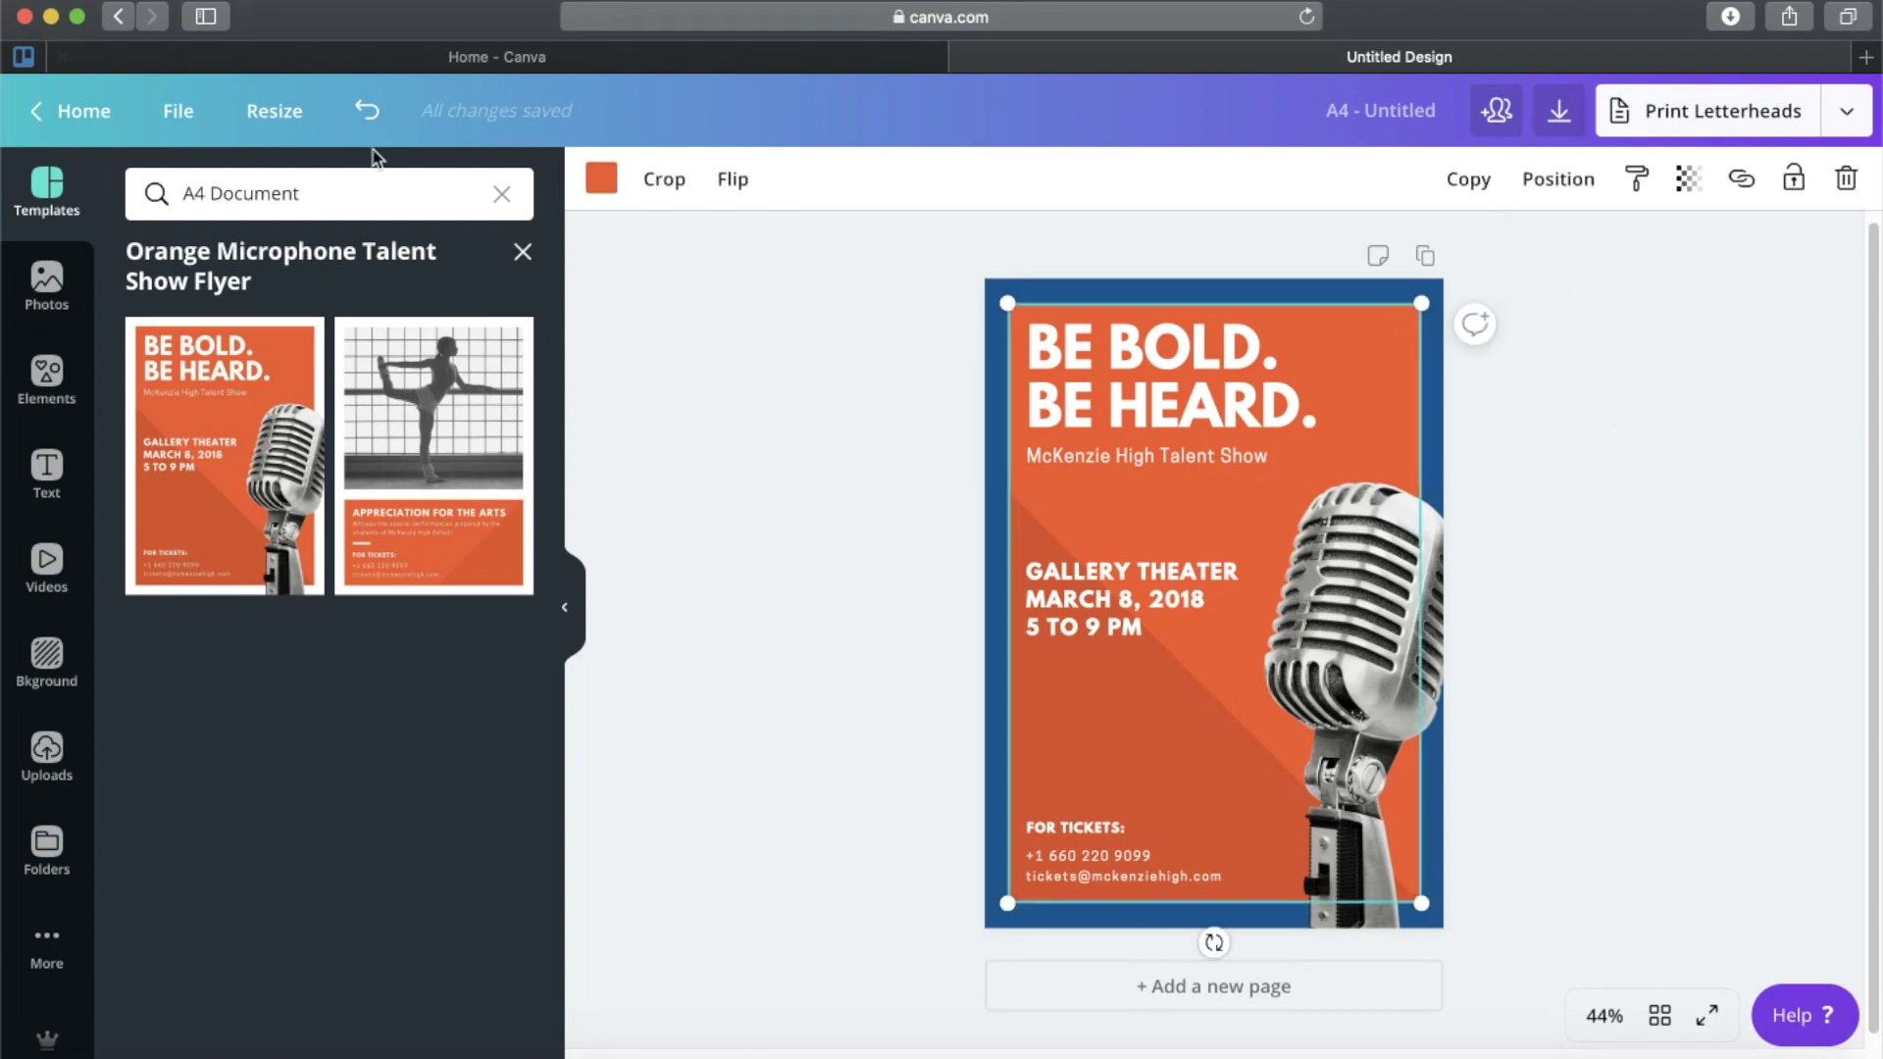
click(607, 190)
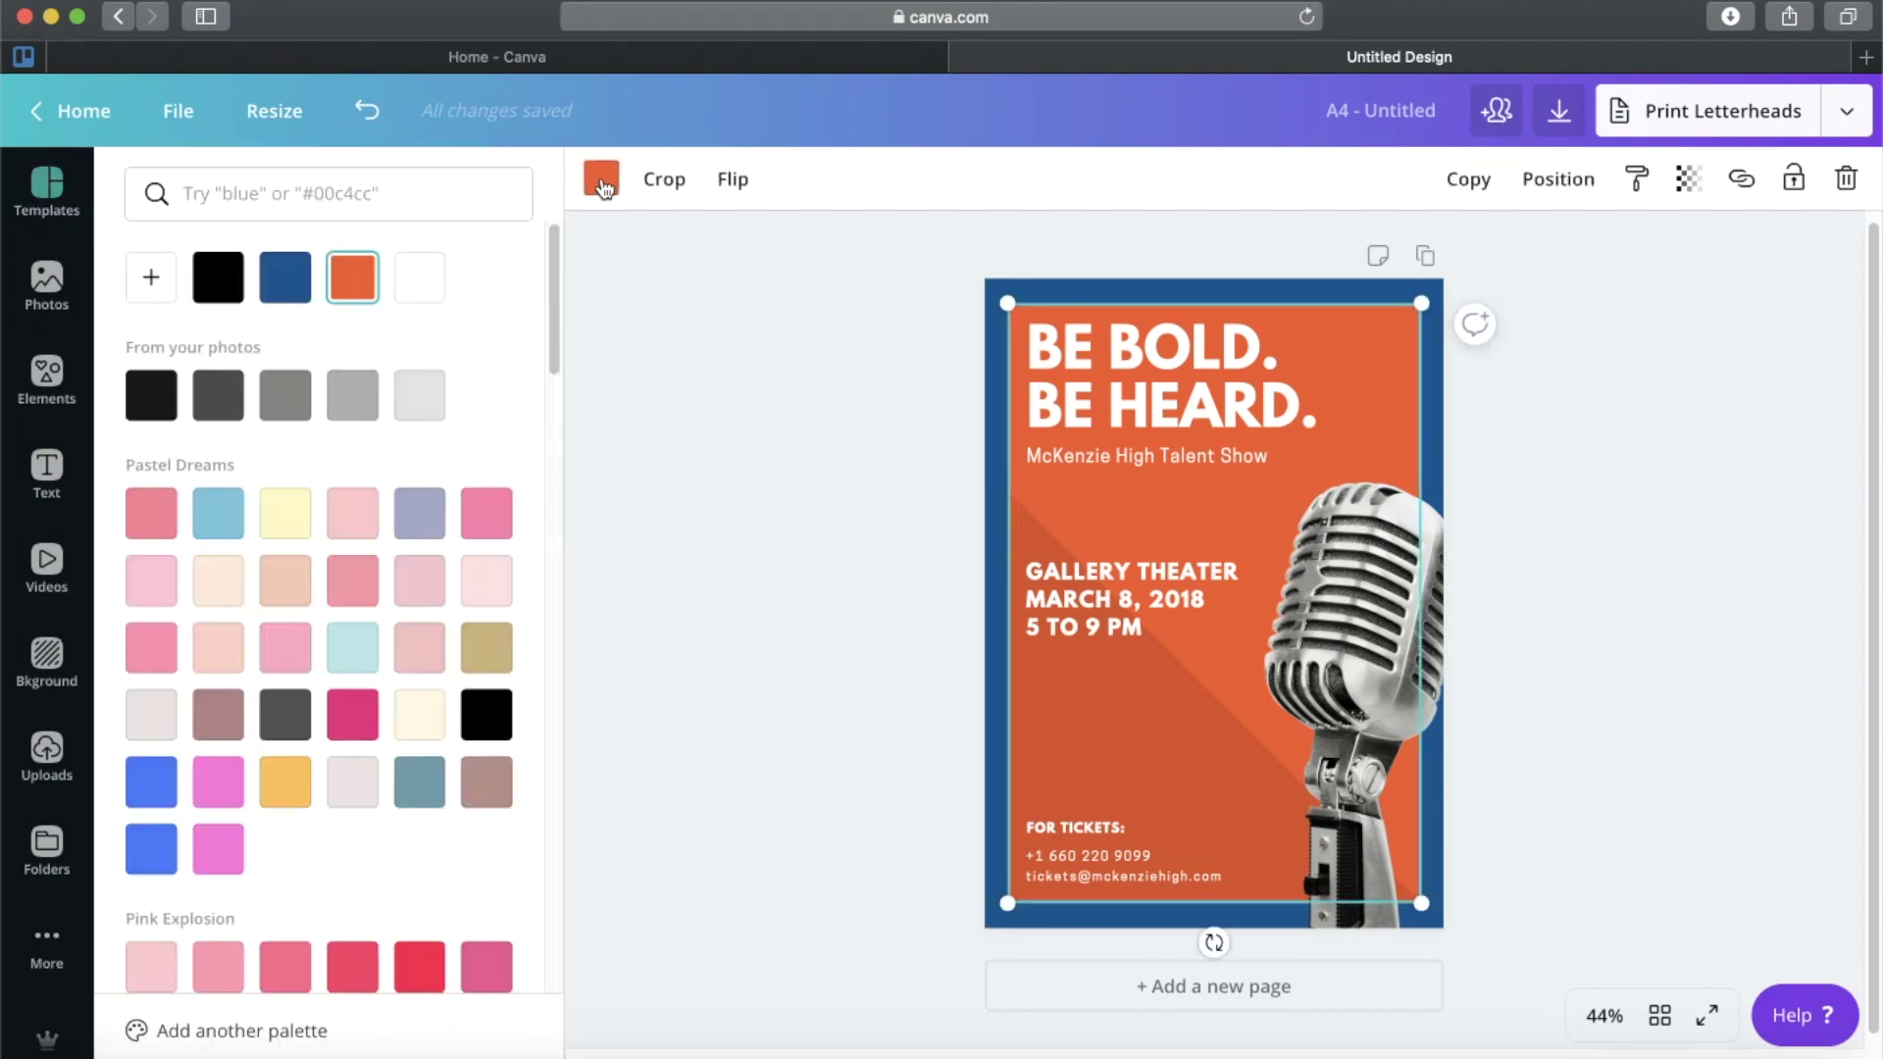
text(blue)
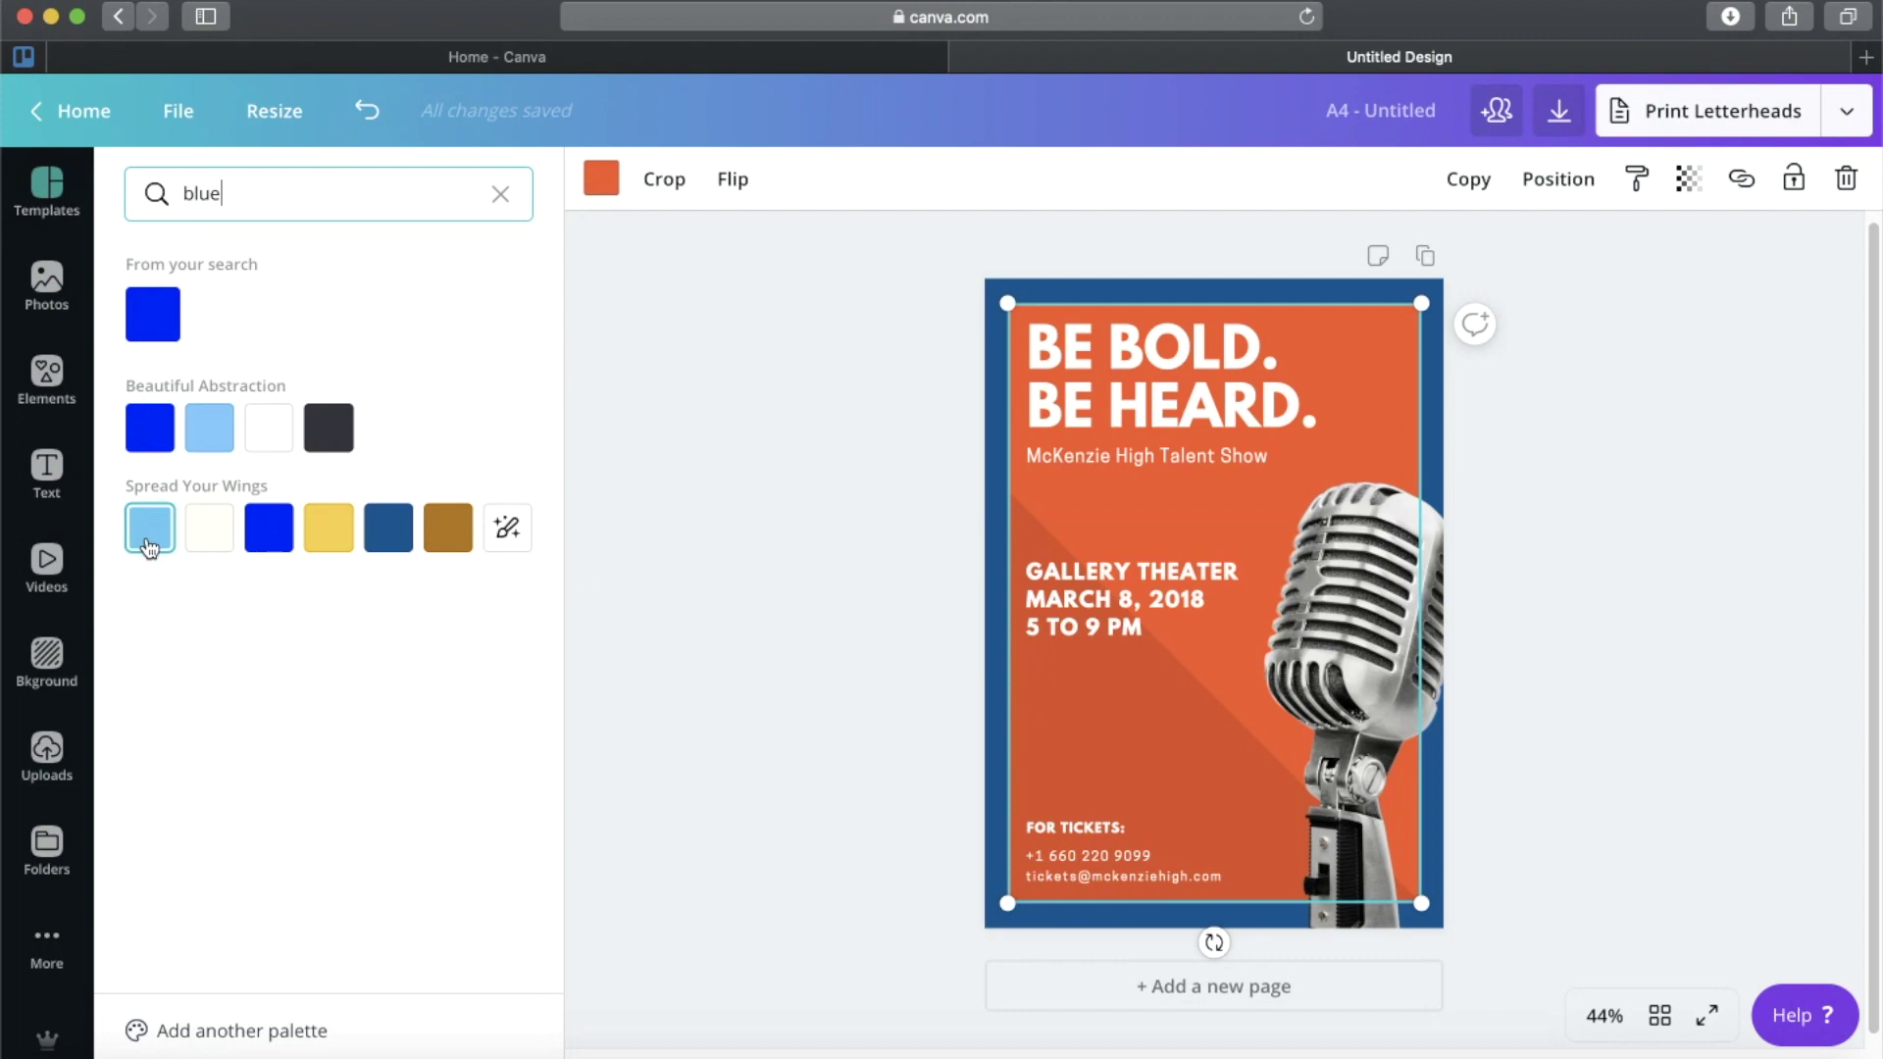
click(501, 193)
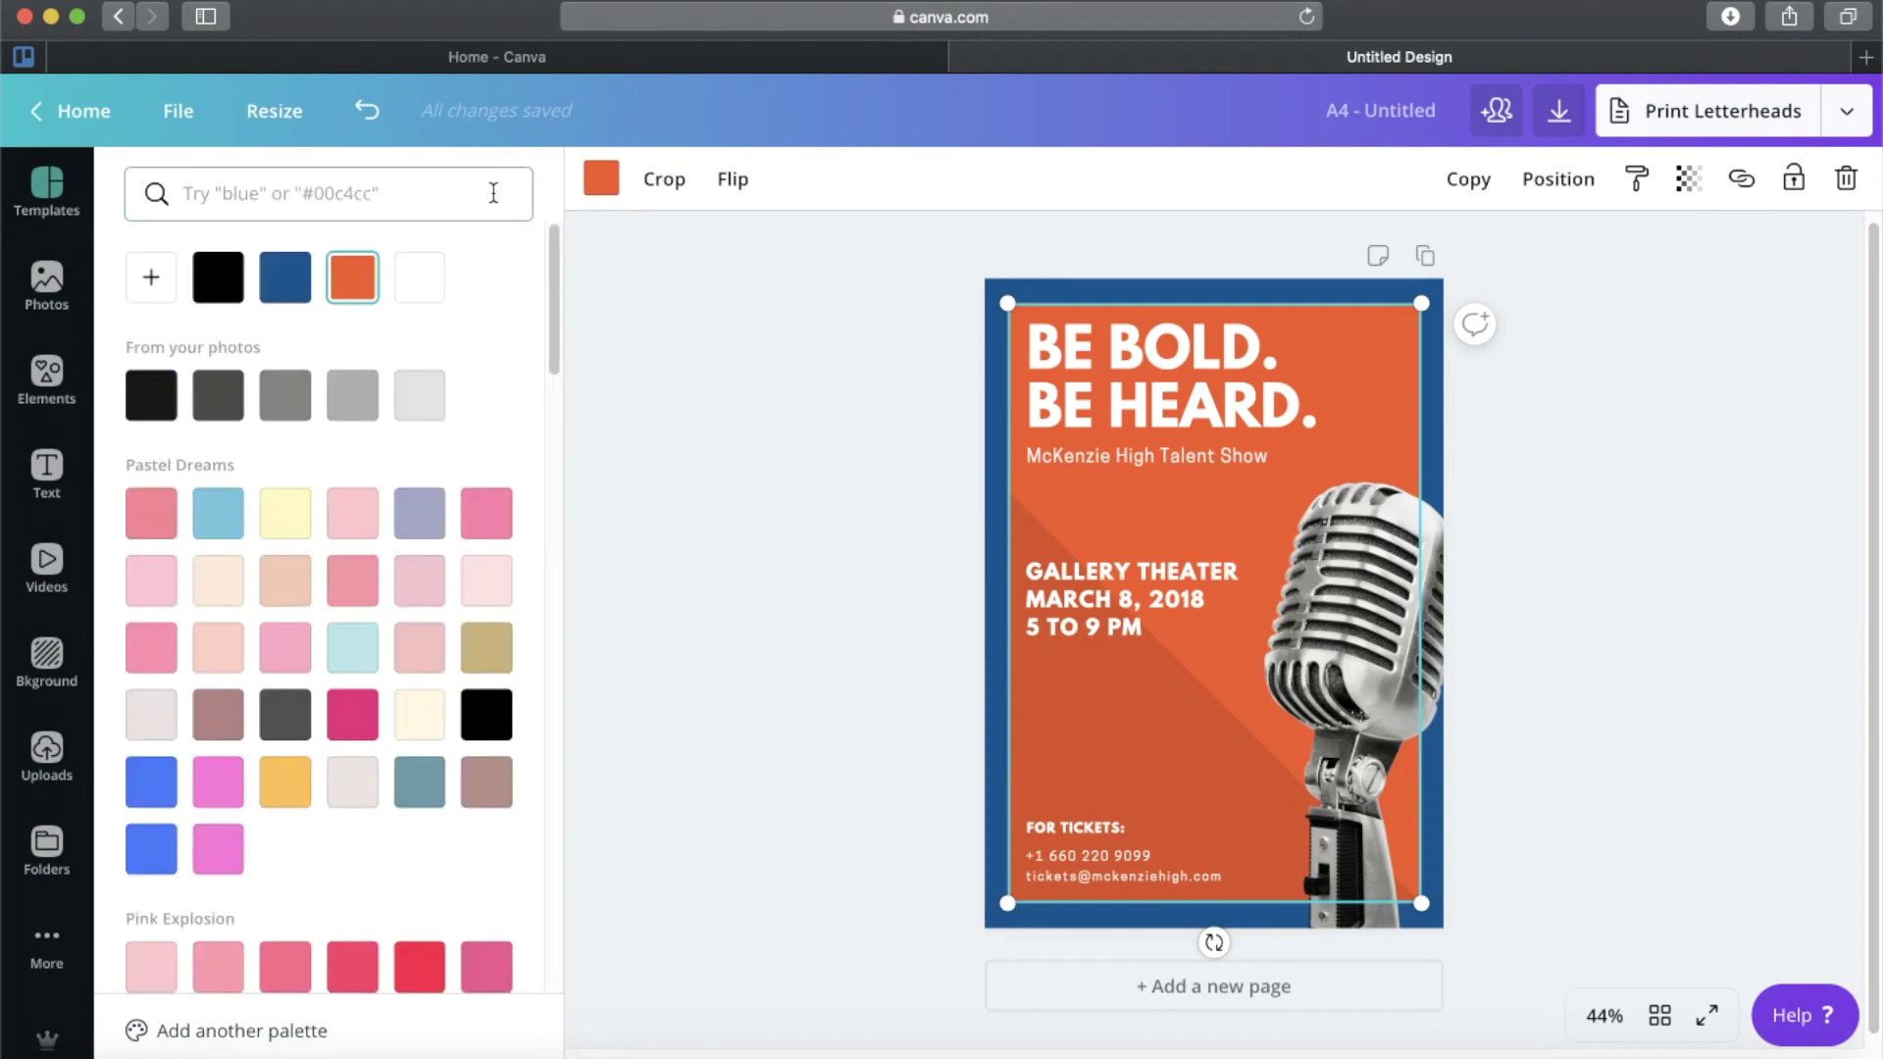
click(152, 280)
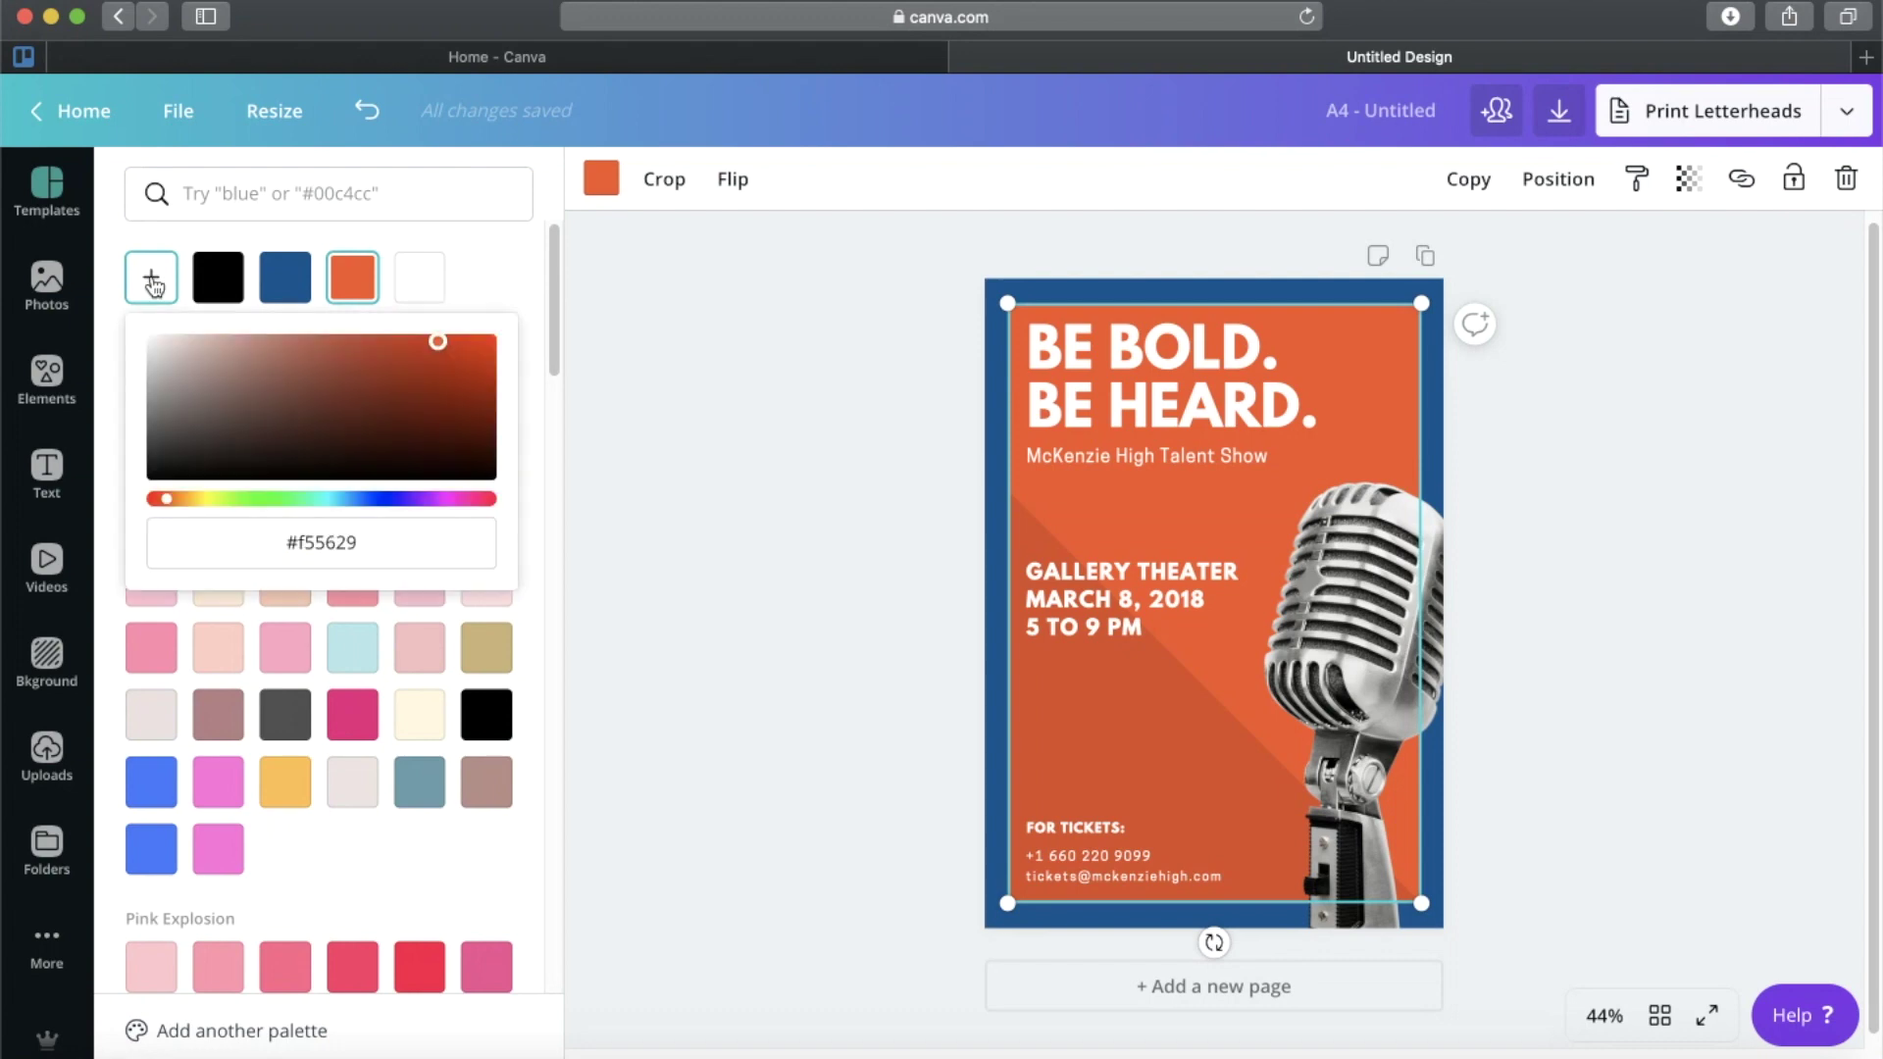
click(350, 498)
click(369, 542)
triple_click(353, 534)
click(356, 535)
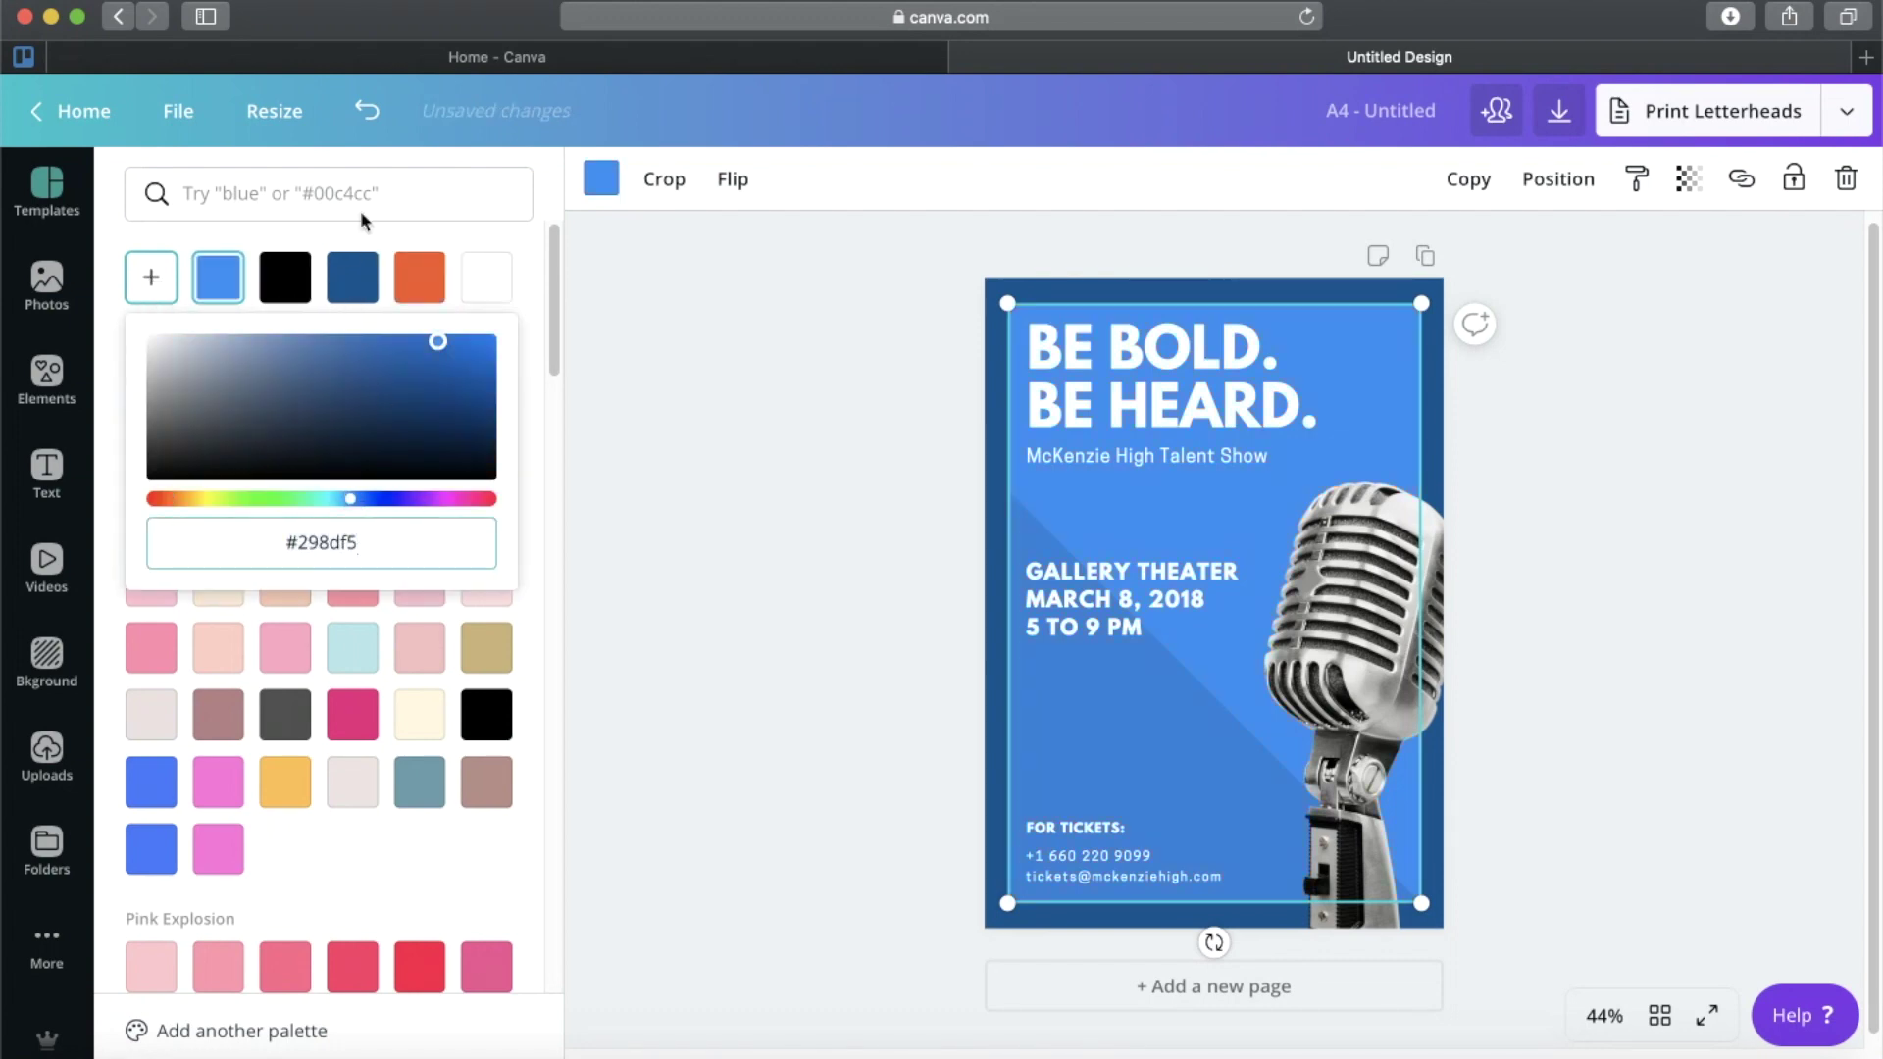
click(340, 341)
drag(340, 341, 283, 429)
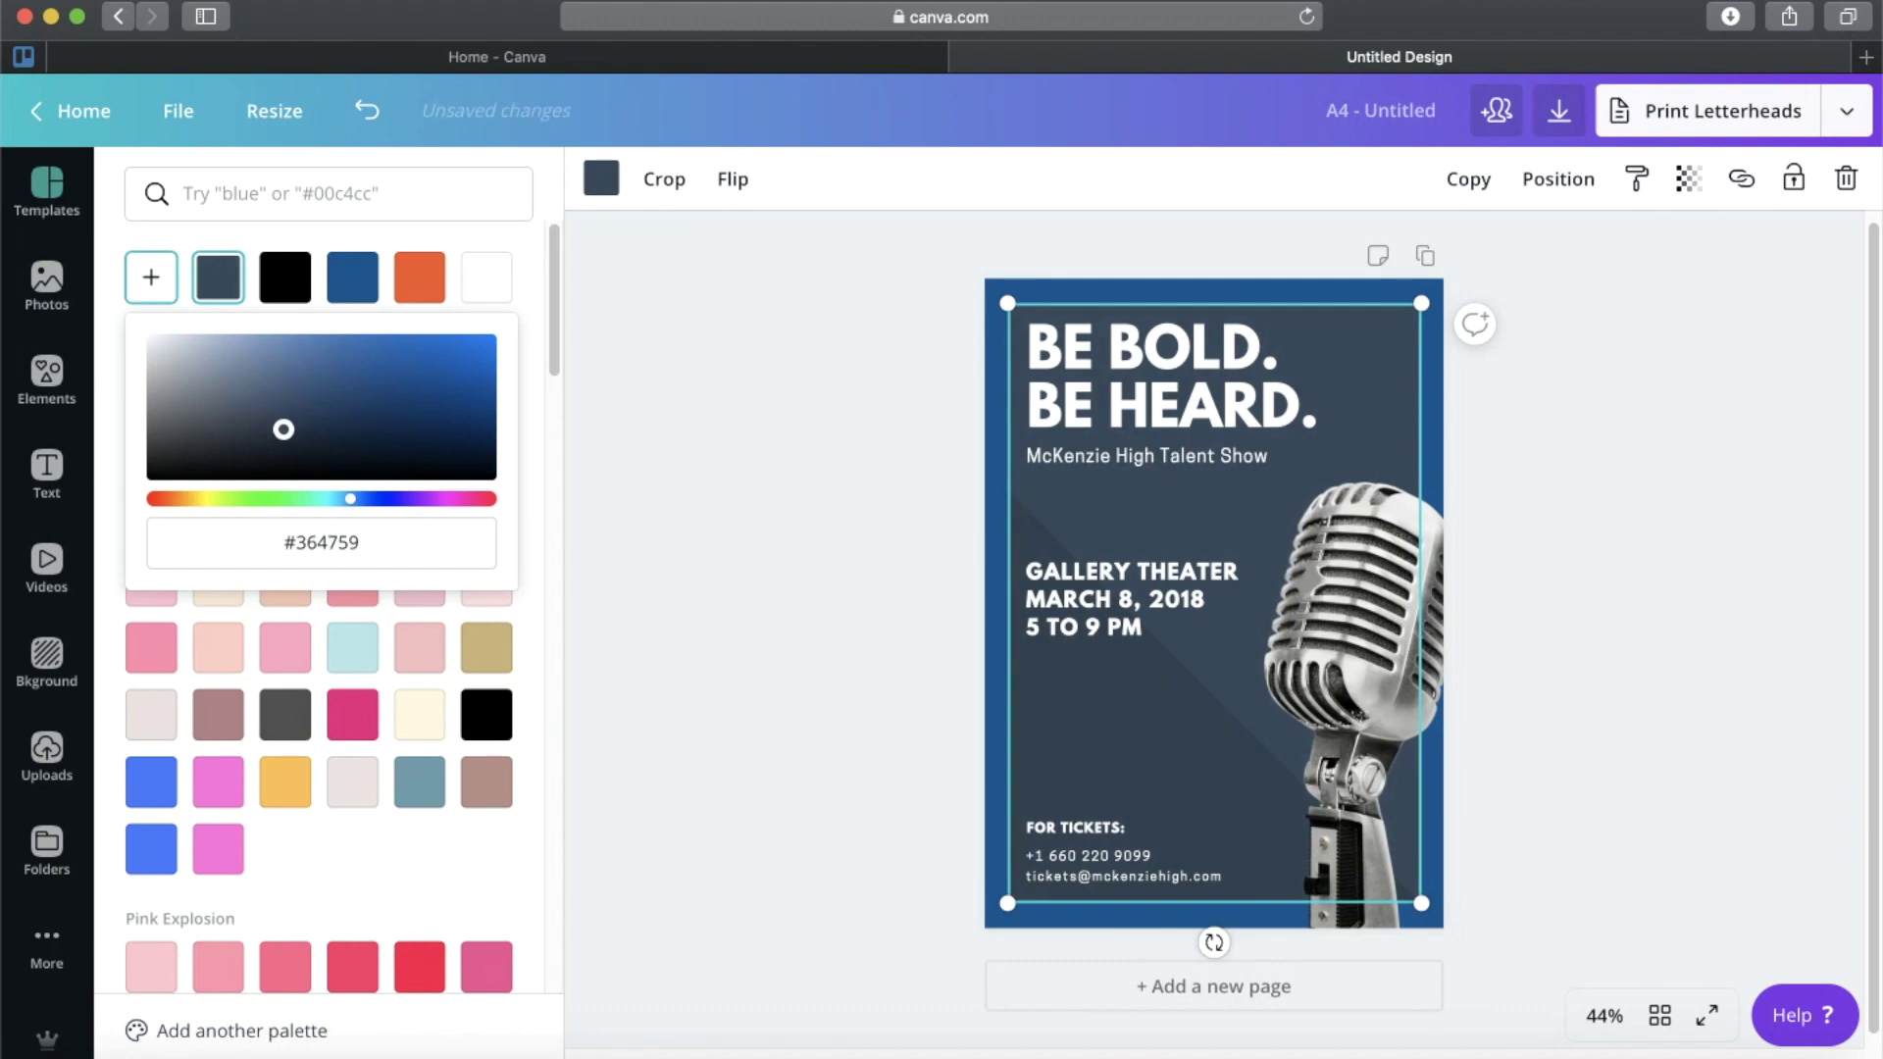
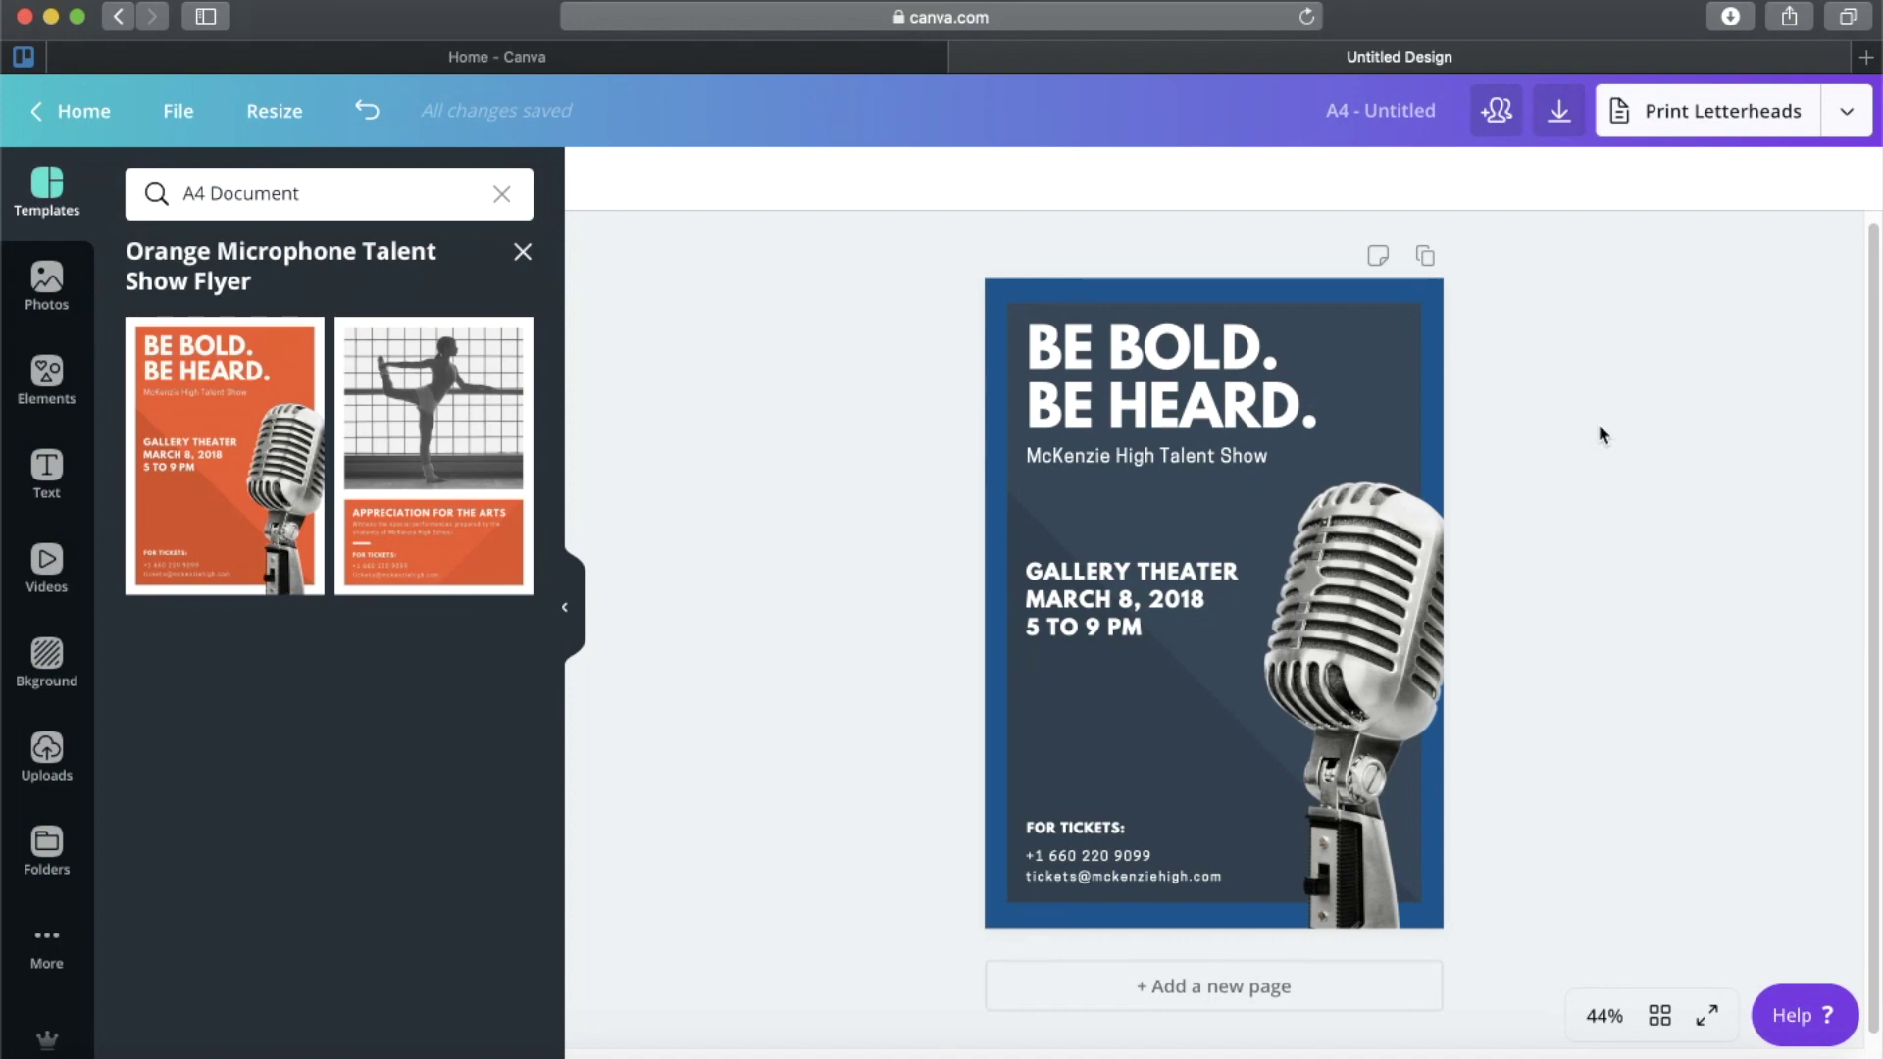
Select all of the "BE BOLD. BE HEARD." headline text and change its font to Lemon/Milk.
click(1327, 390)
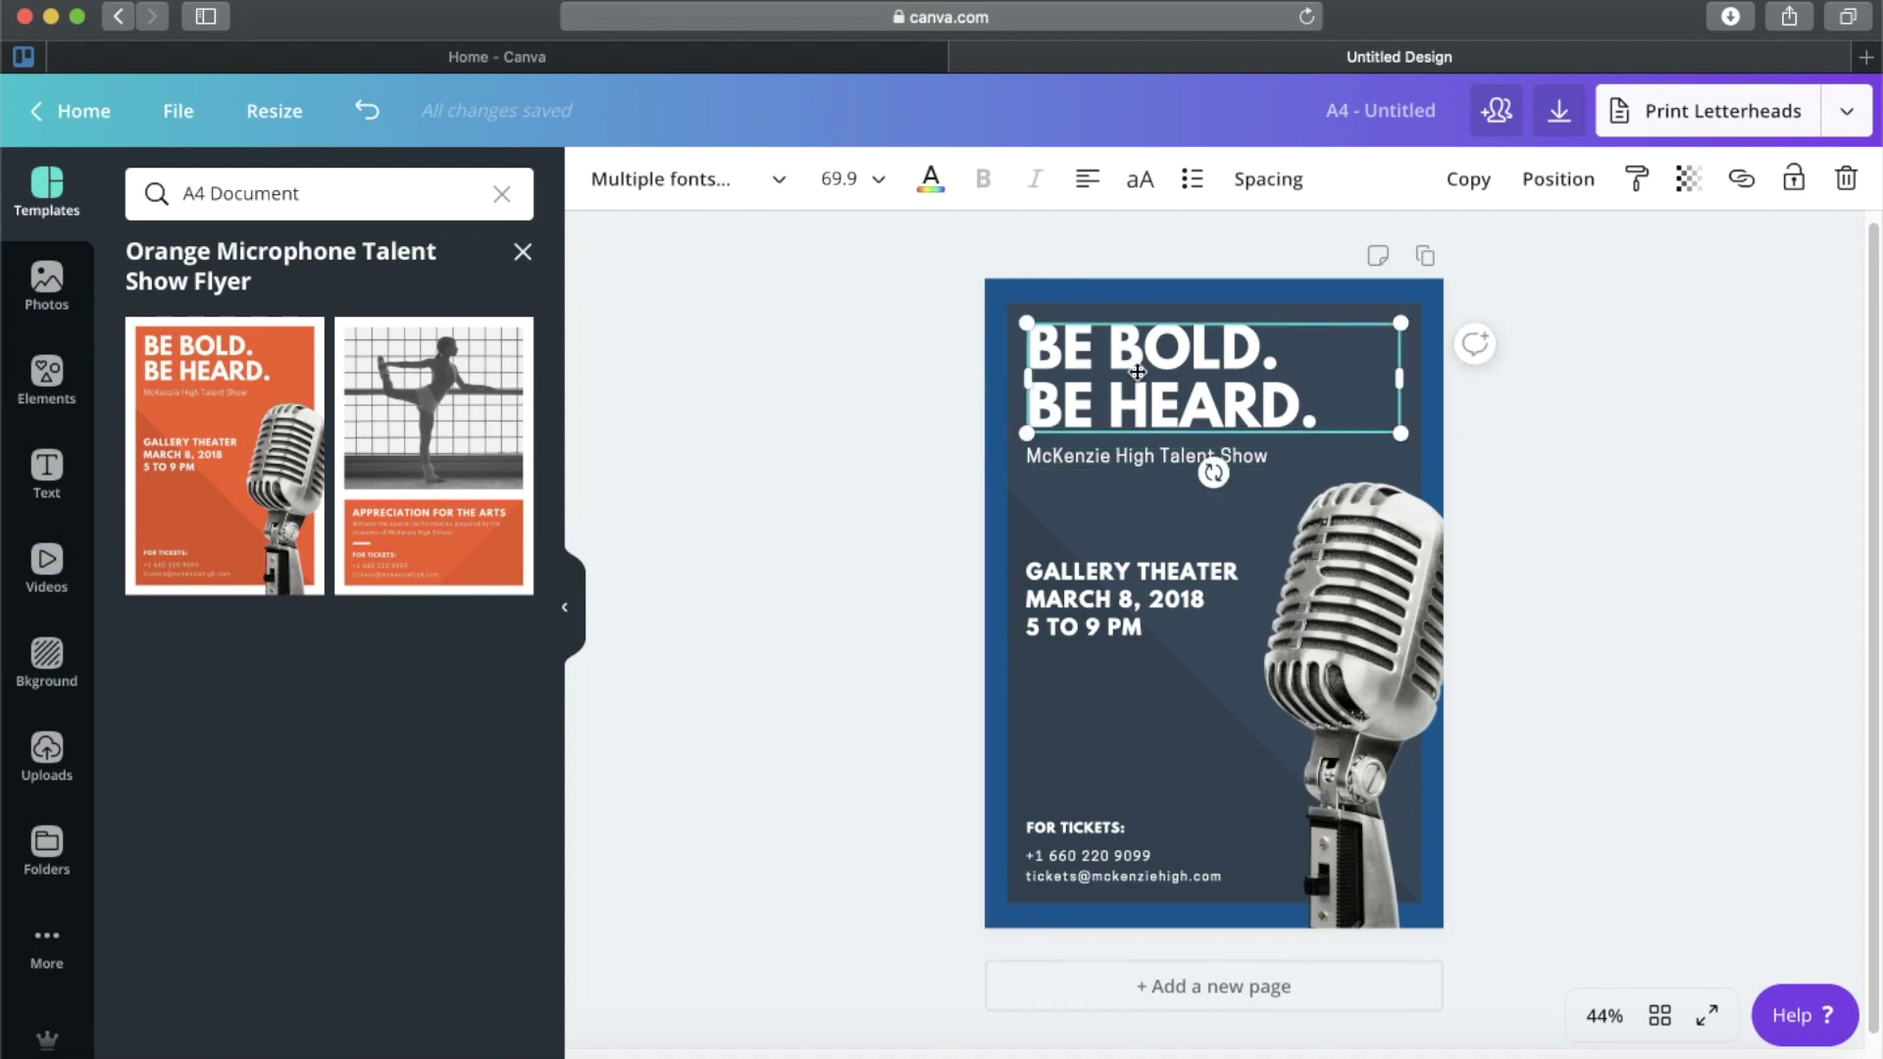
double_click(1349, 402)
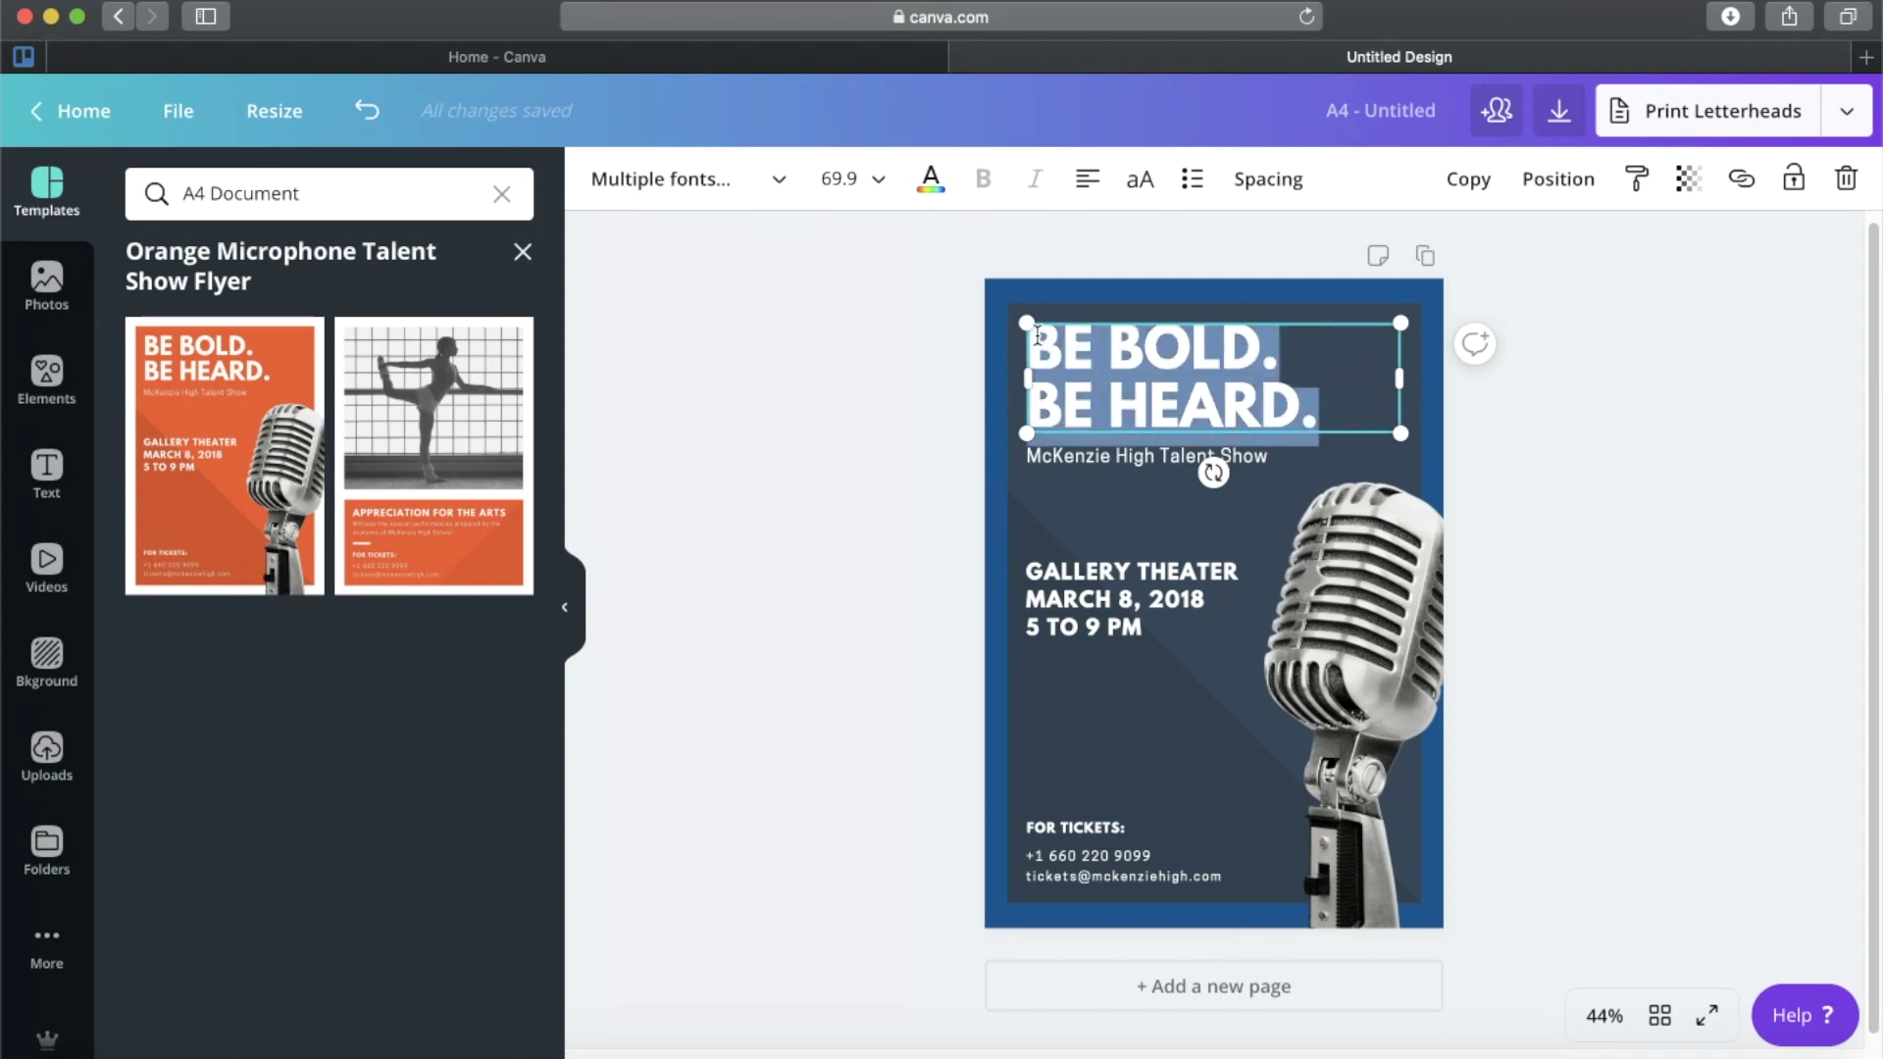
click(776, 187)
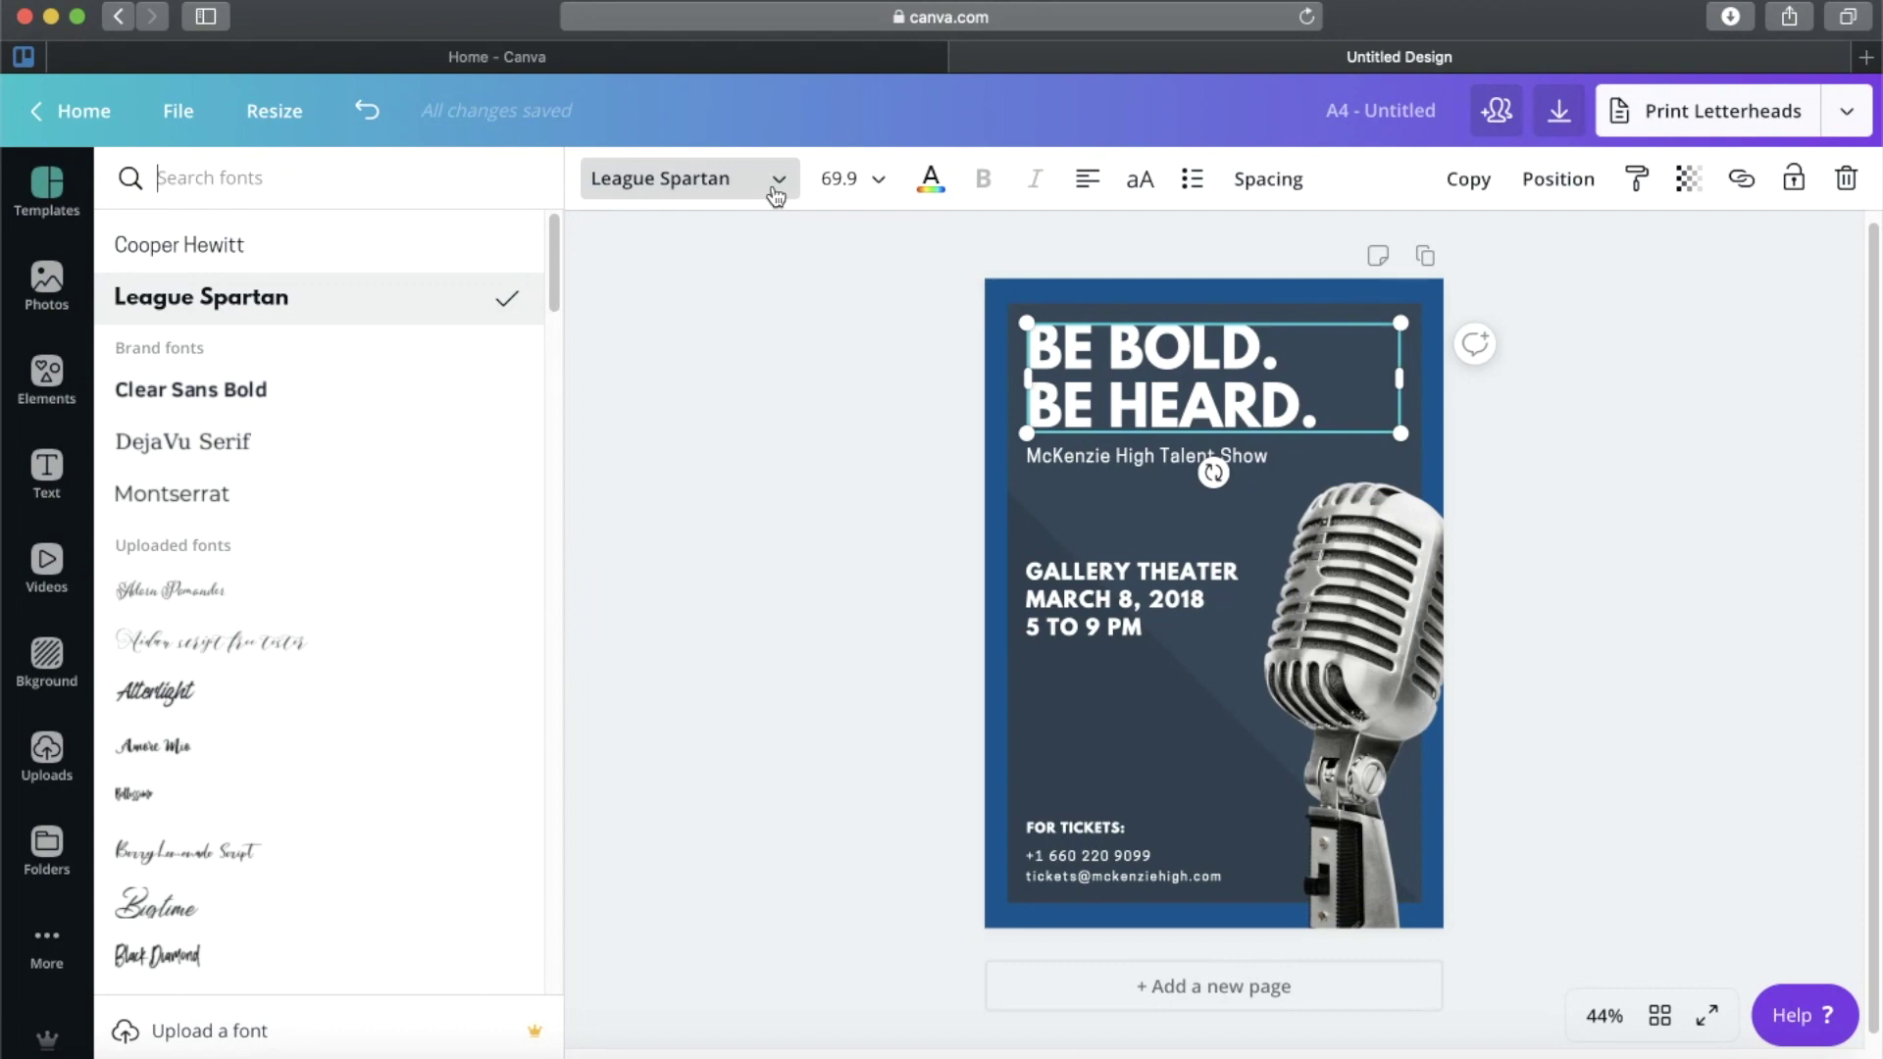
scroll(309, 470, down, 10)
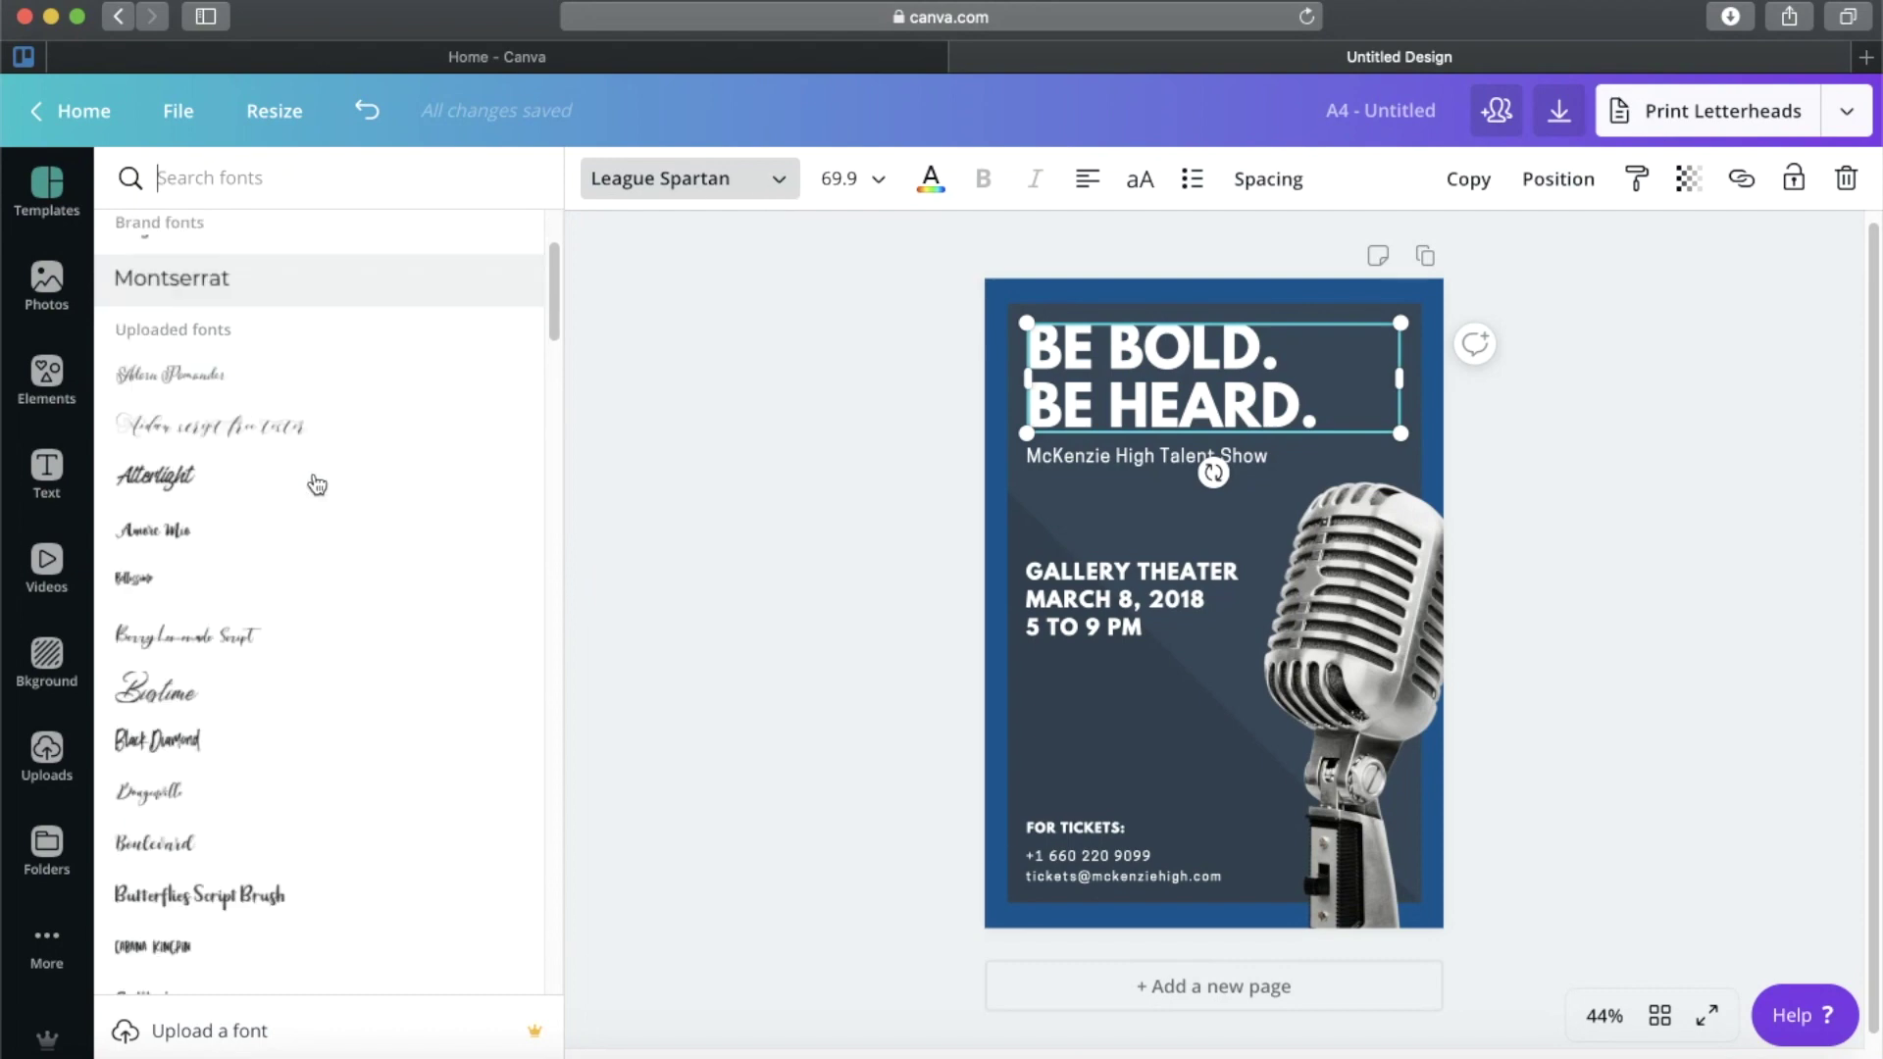
click(181, 618)
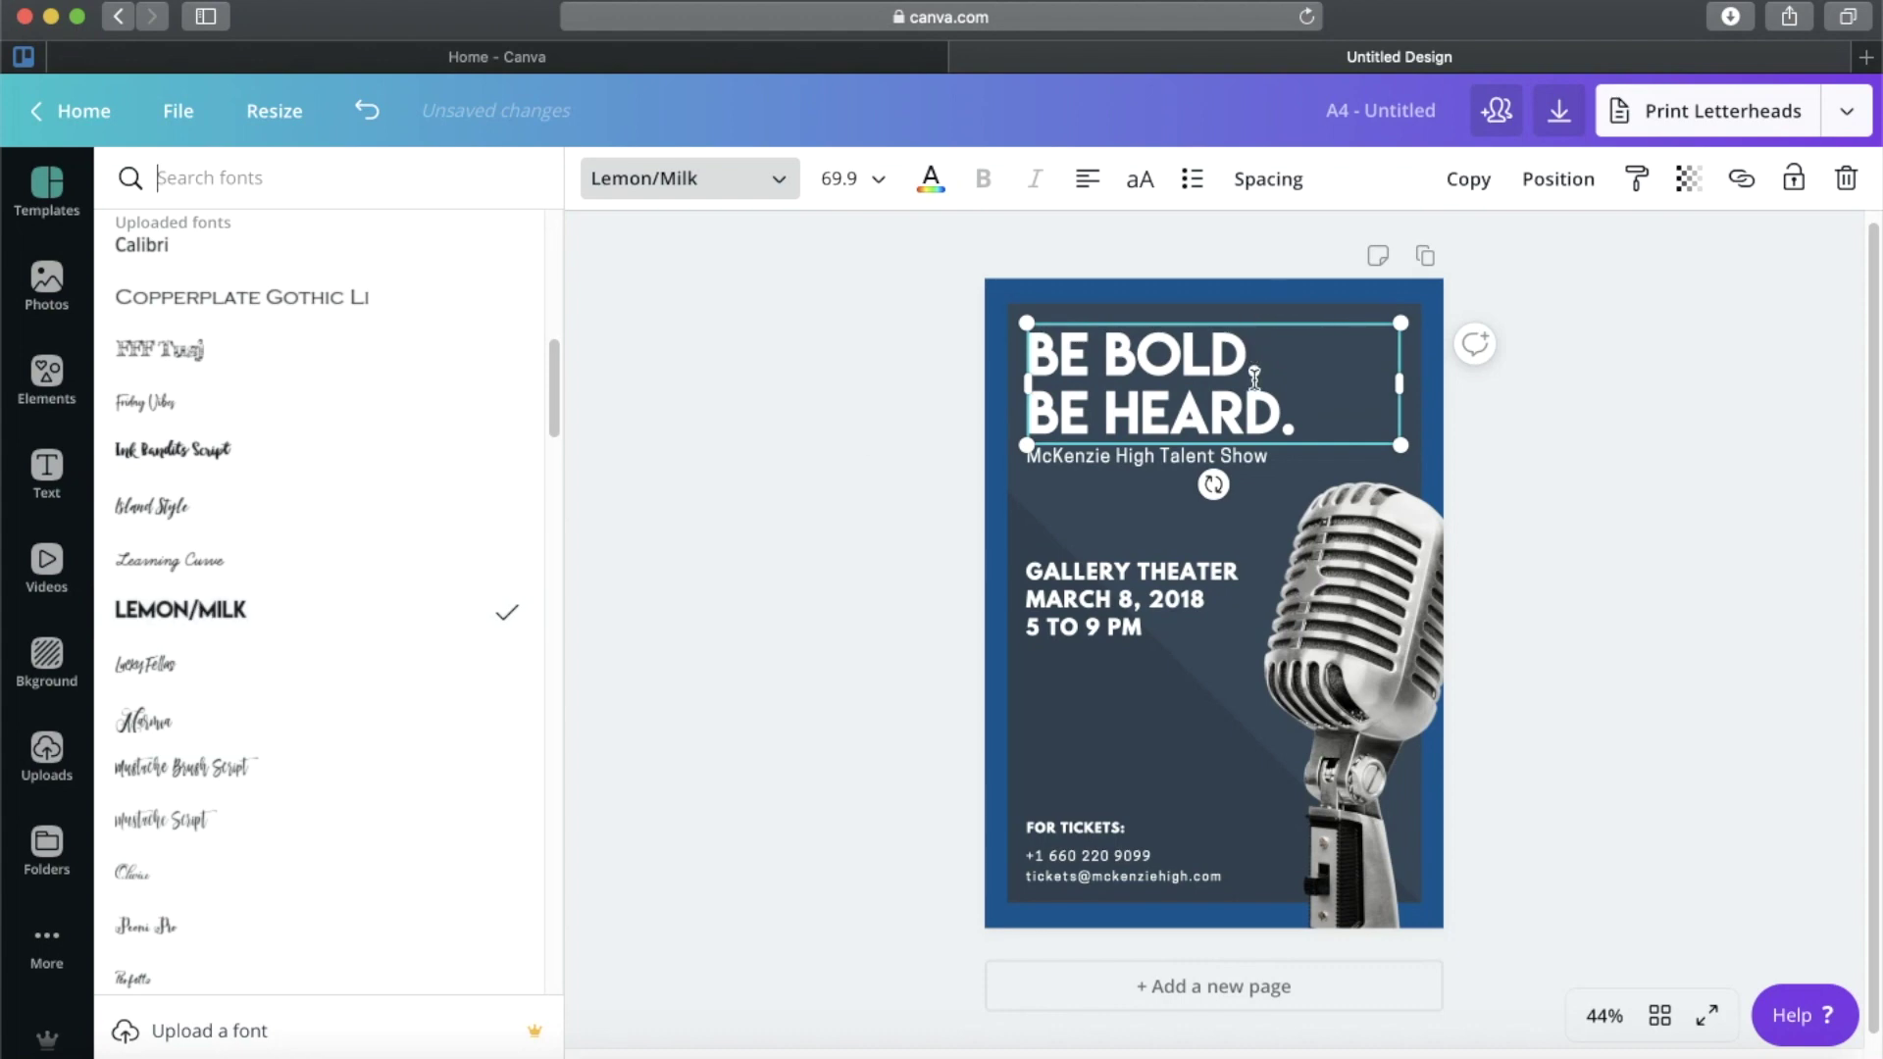
Search the fonts for "josef" and set the headline's font to Josefin Sans Bold.
scroll(265, 559, down, 5)
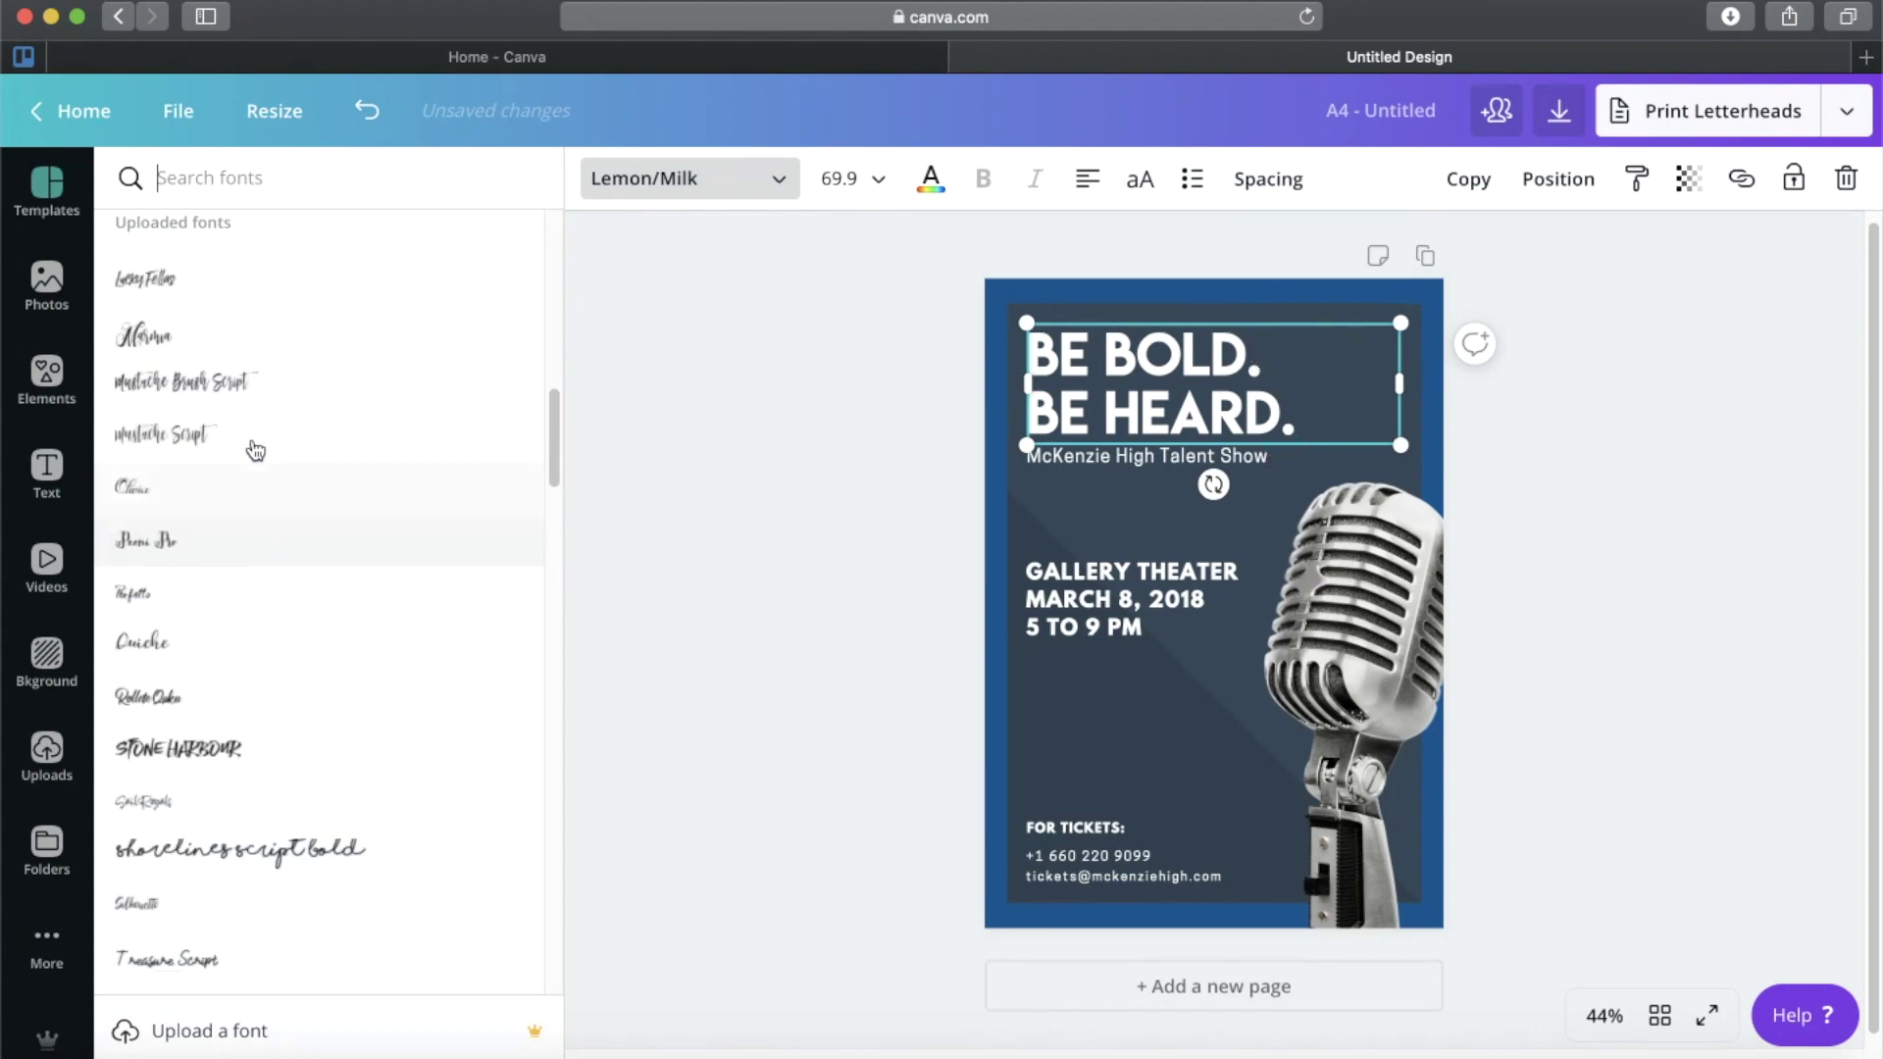
scroll(363, 619, down, 6)
scroll(364, 620, down, 4)
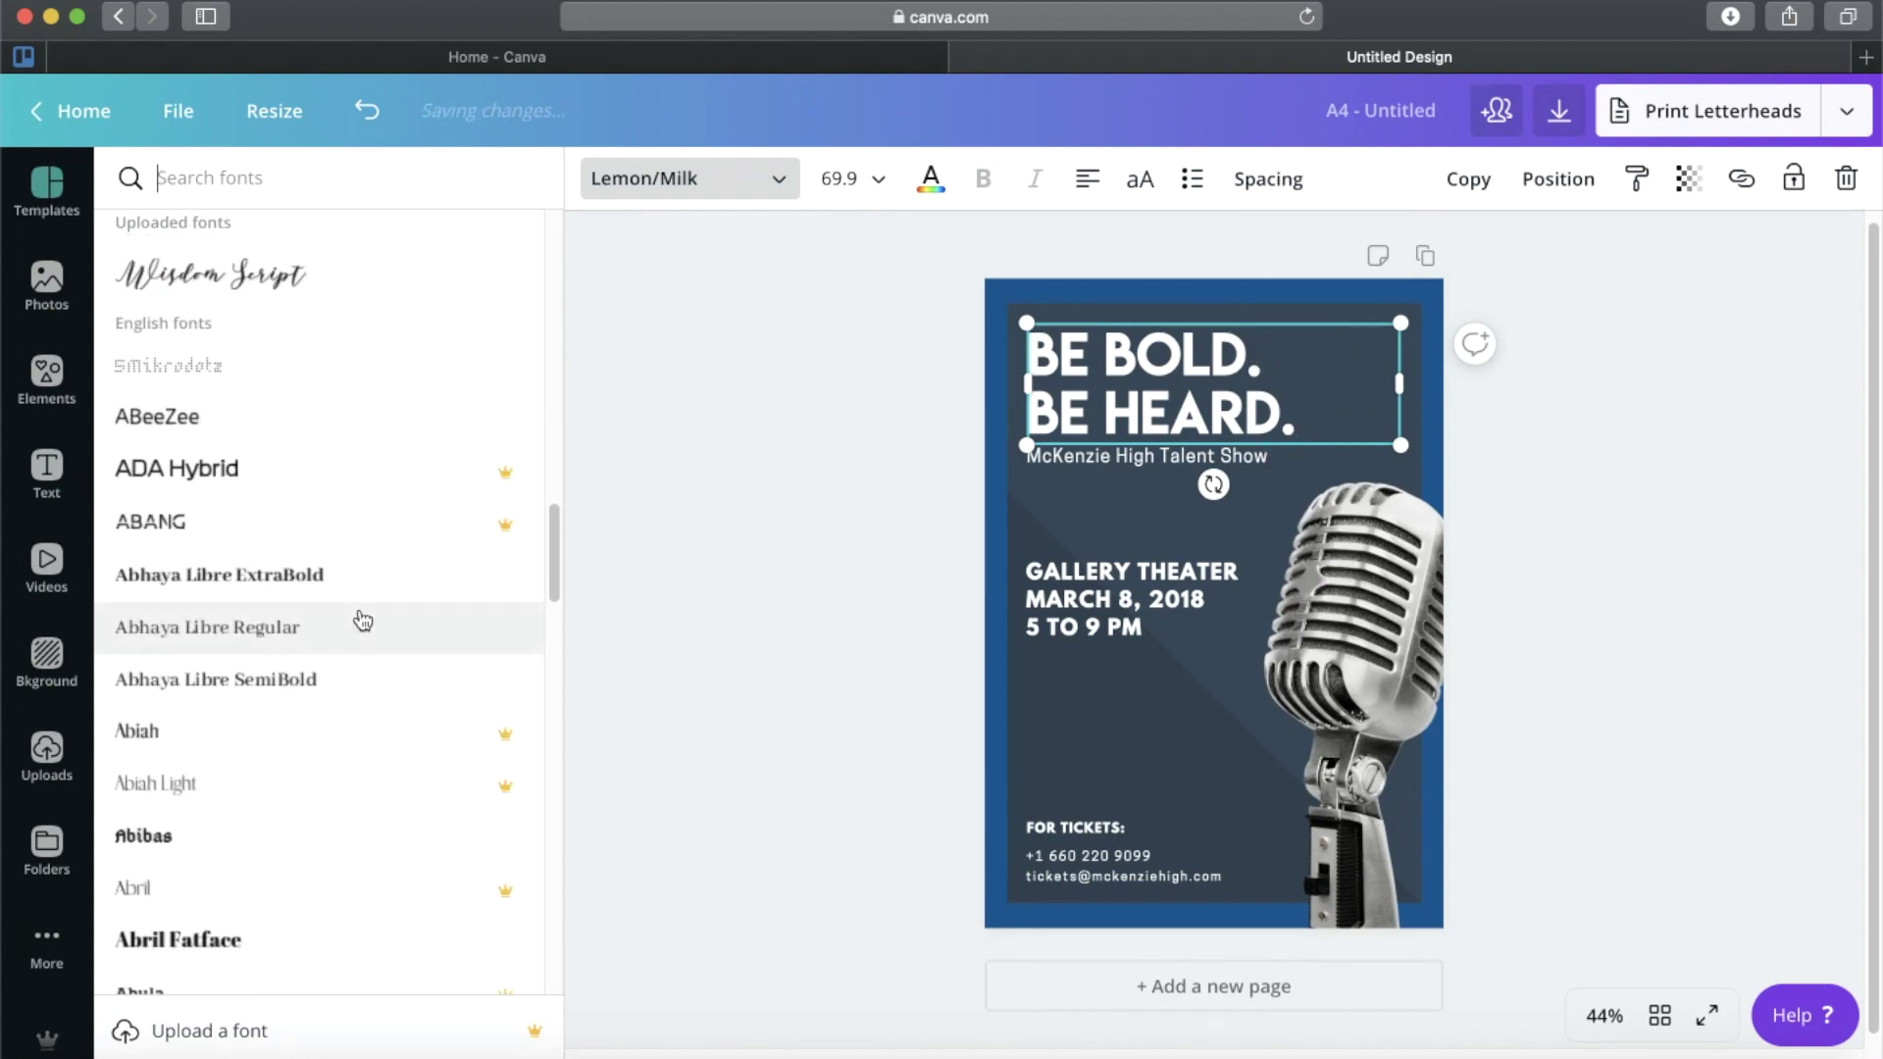
scroll(363, 620, down, 4)
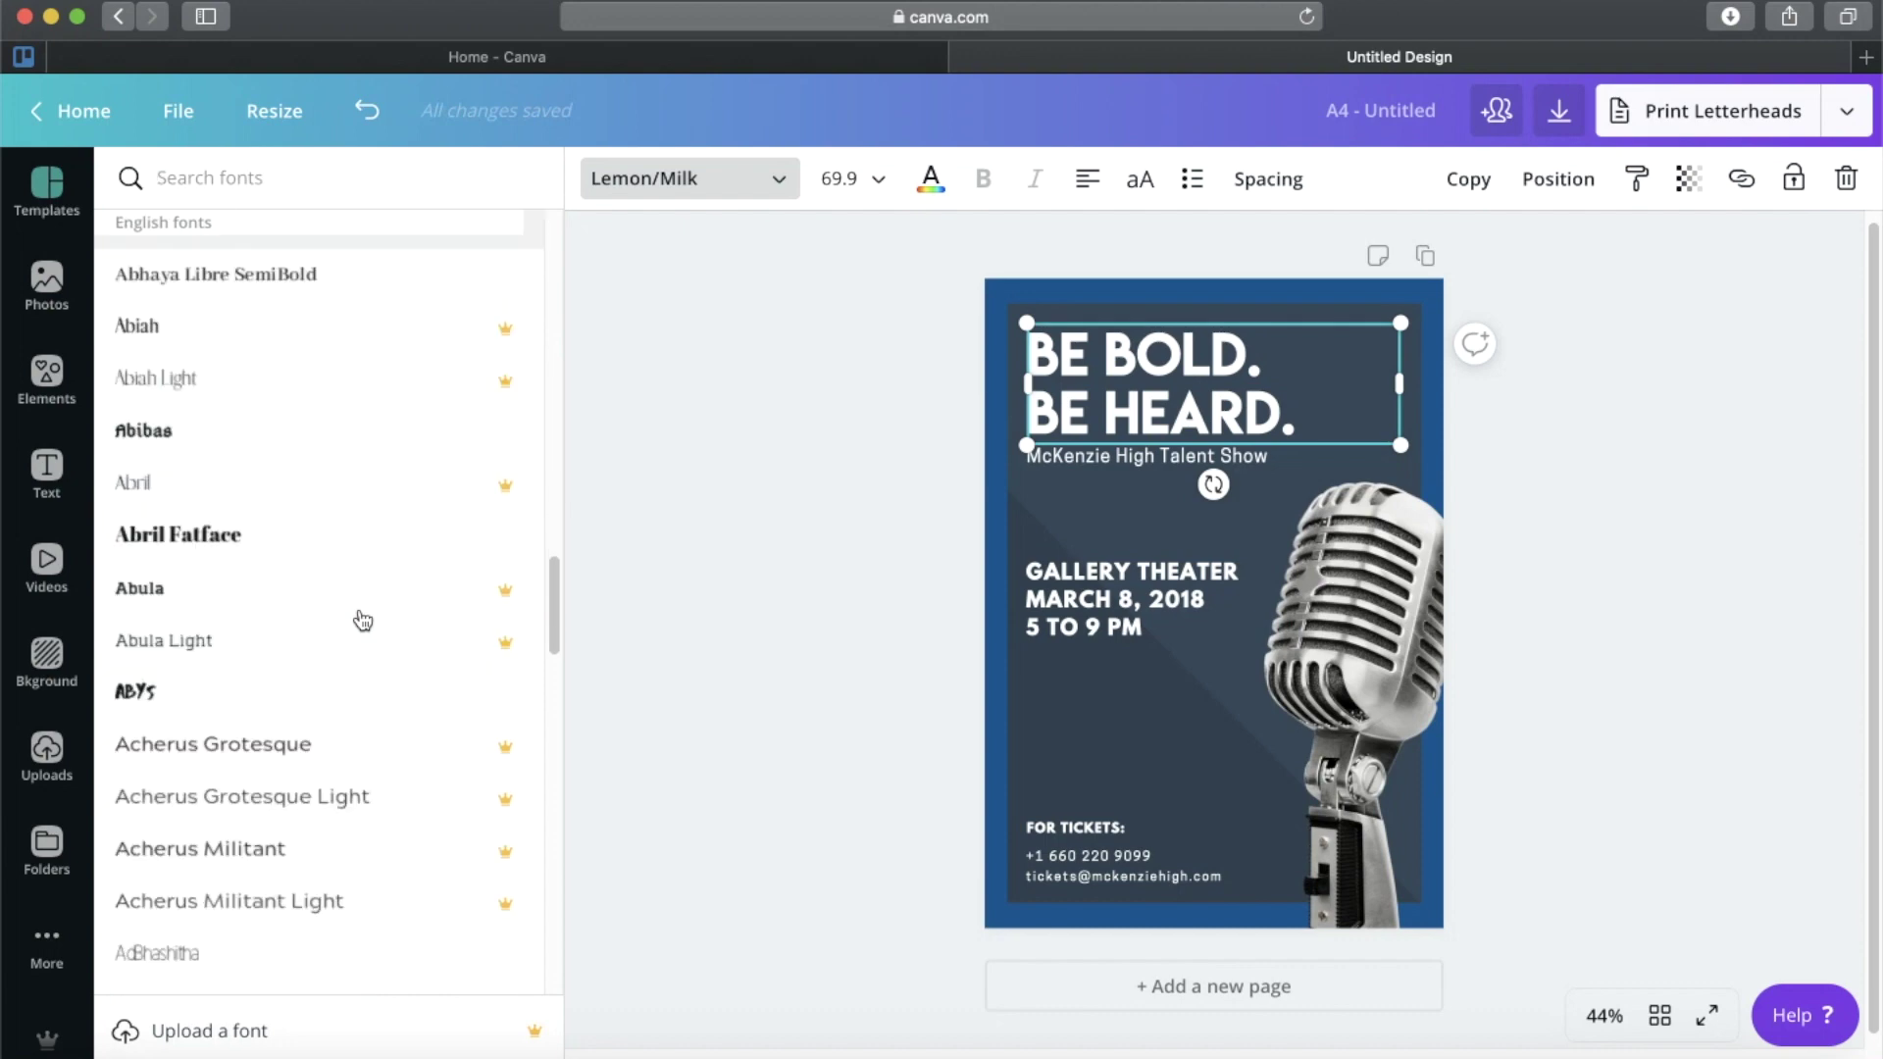
click(259, 177)
text(josef)
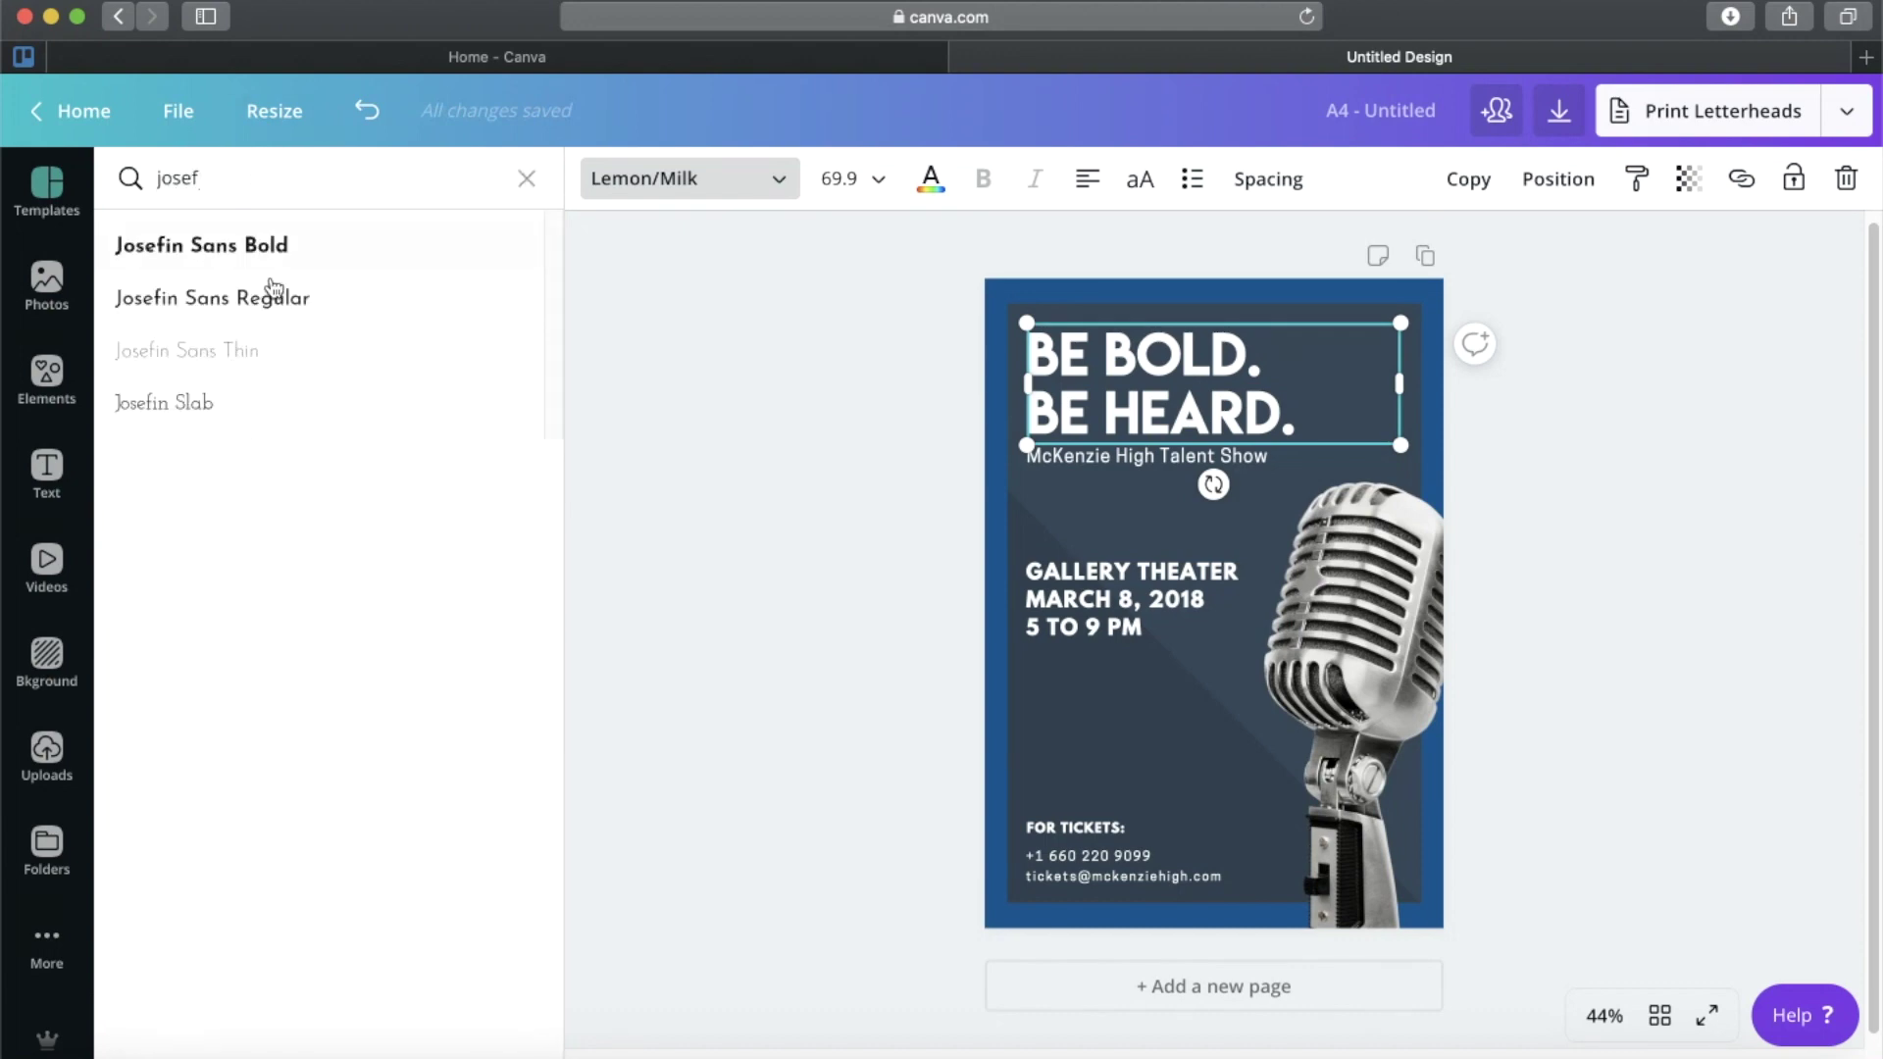
click(260, 263)
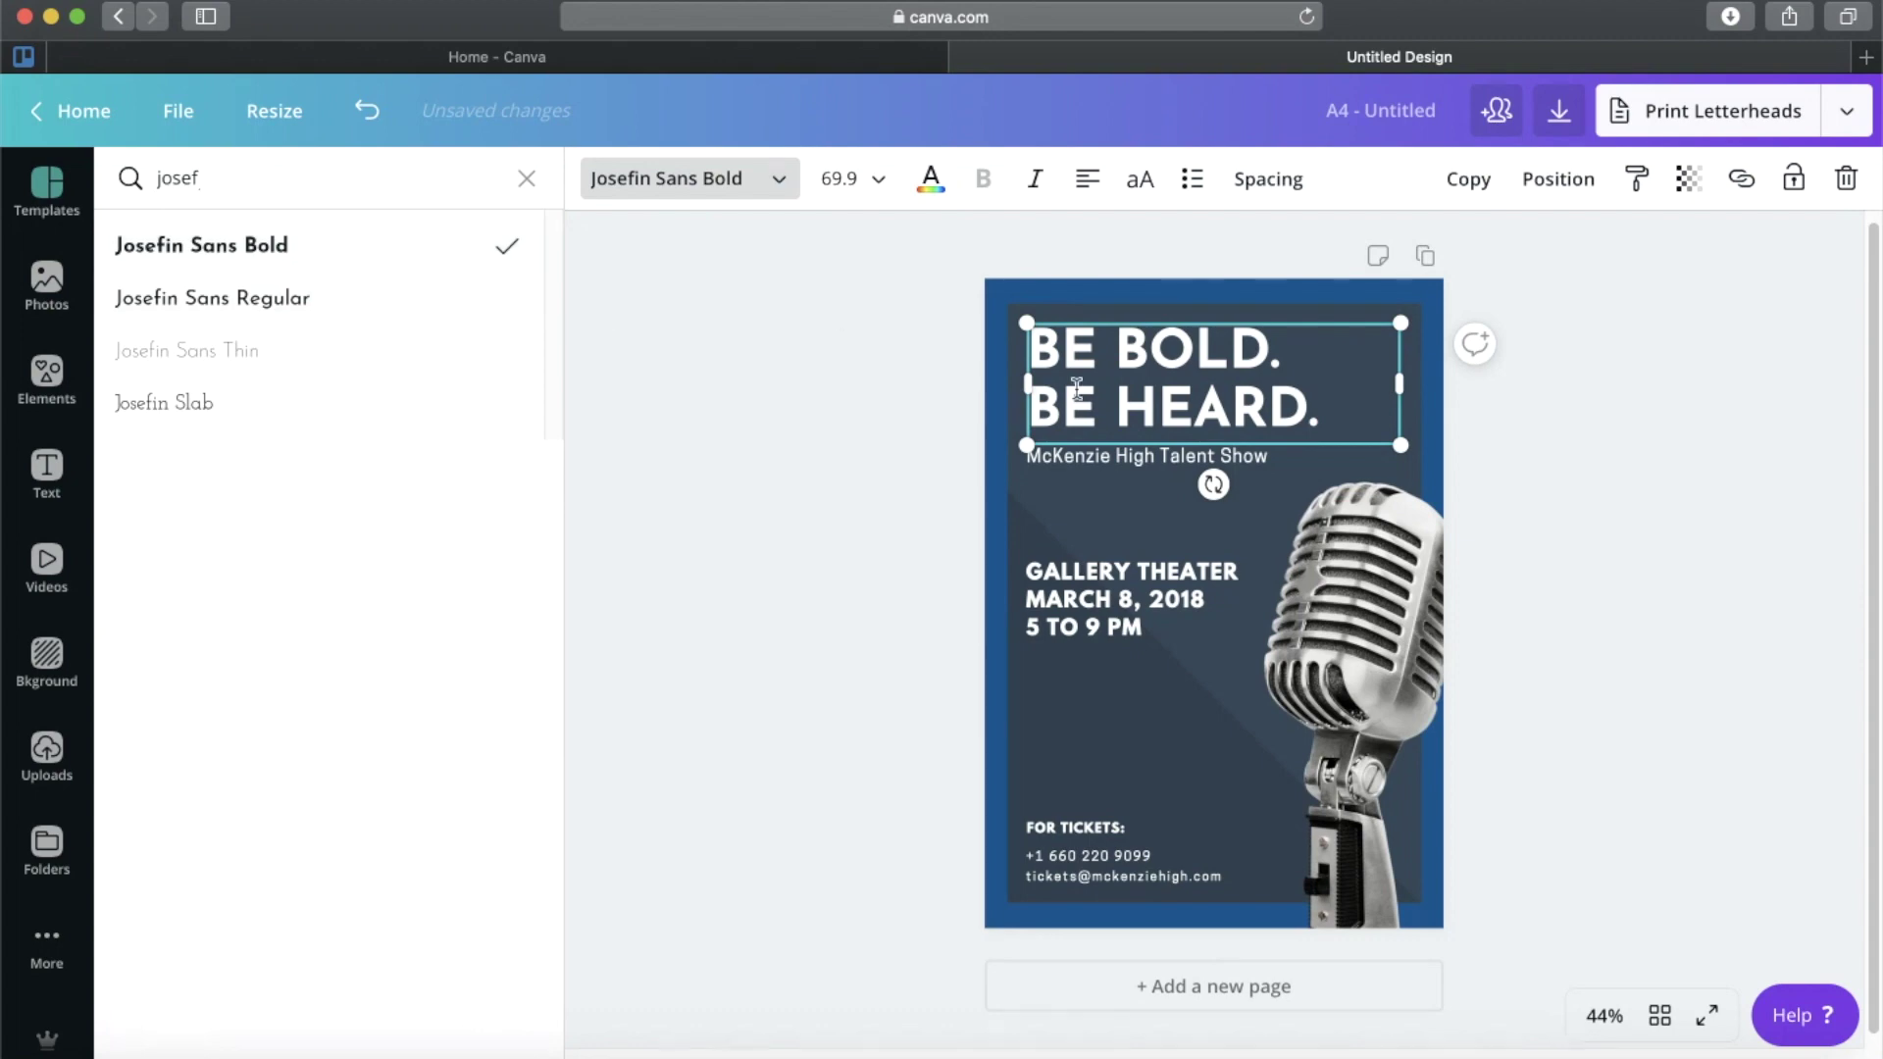
Select all of the "BE BOLD. BE HEARD." headline text and set its font size to 88.
click(1305, 467)
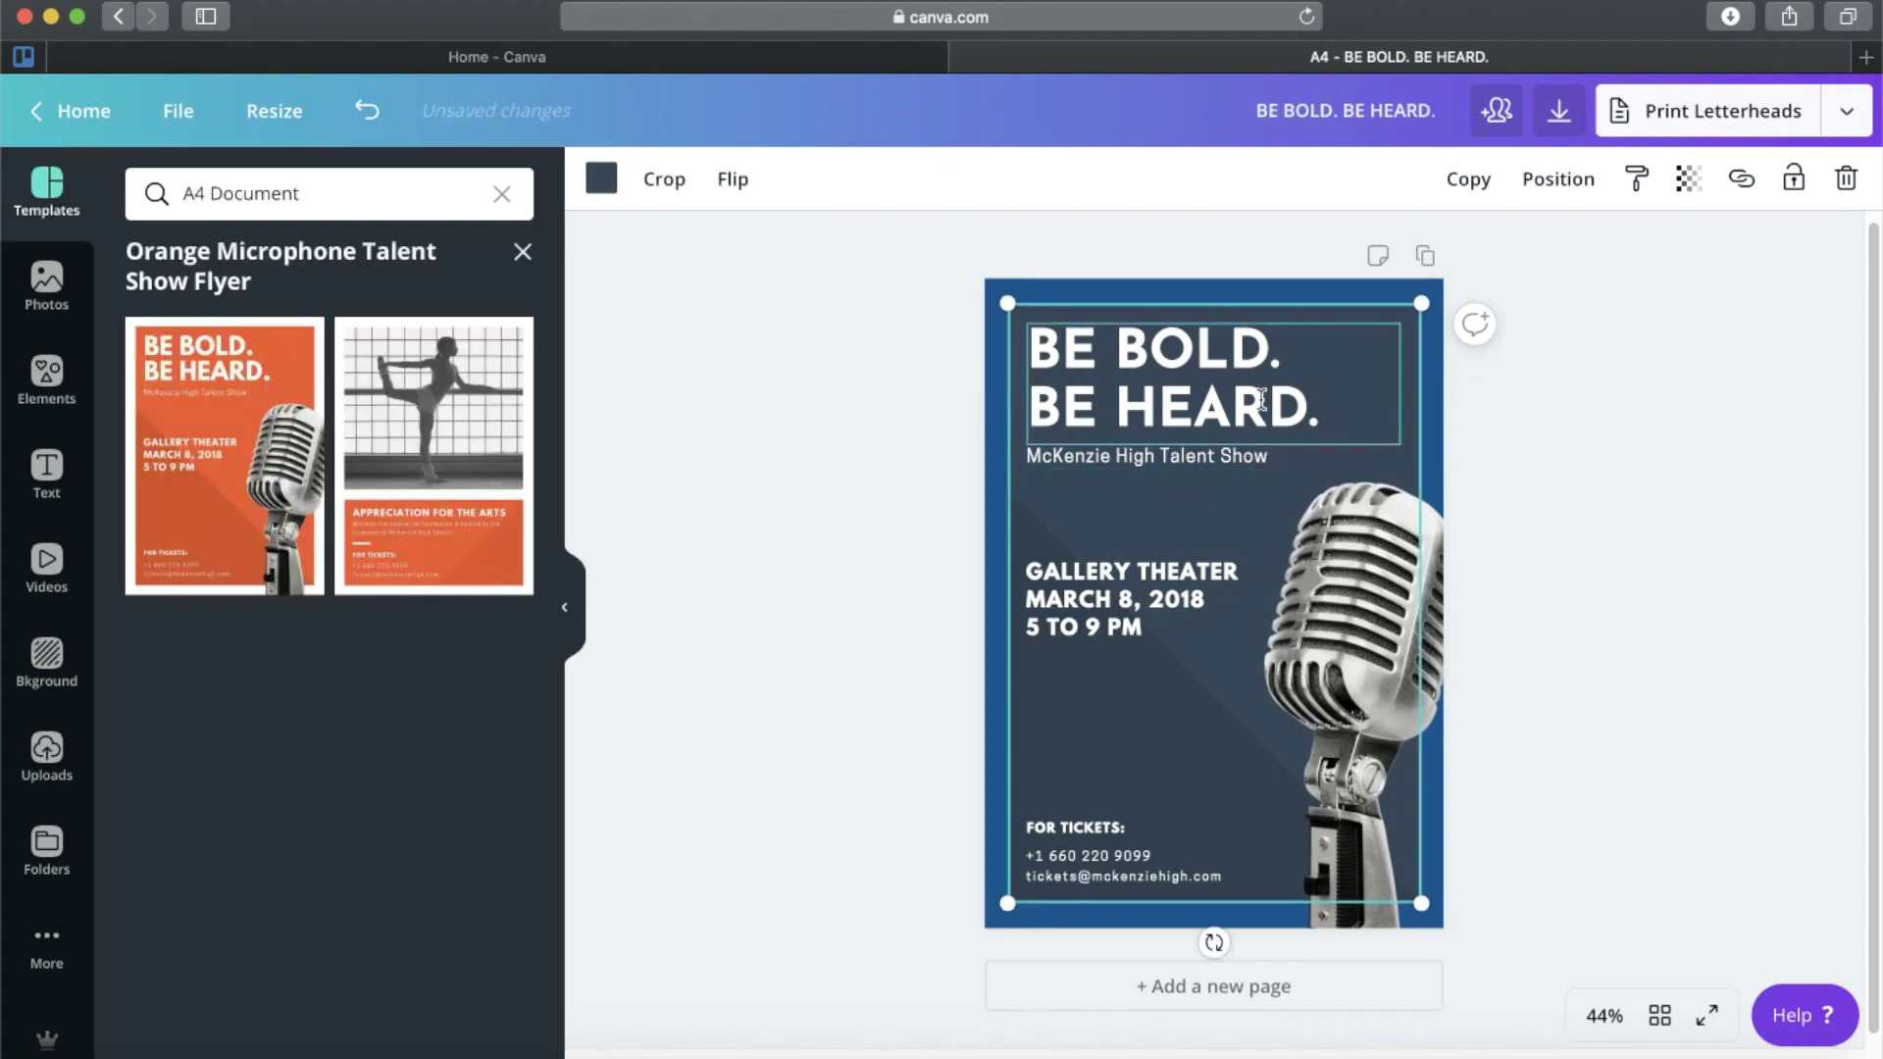
click(1333, 417)
drag(1334, 417, 1045, 321)
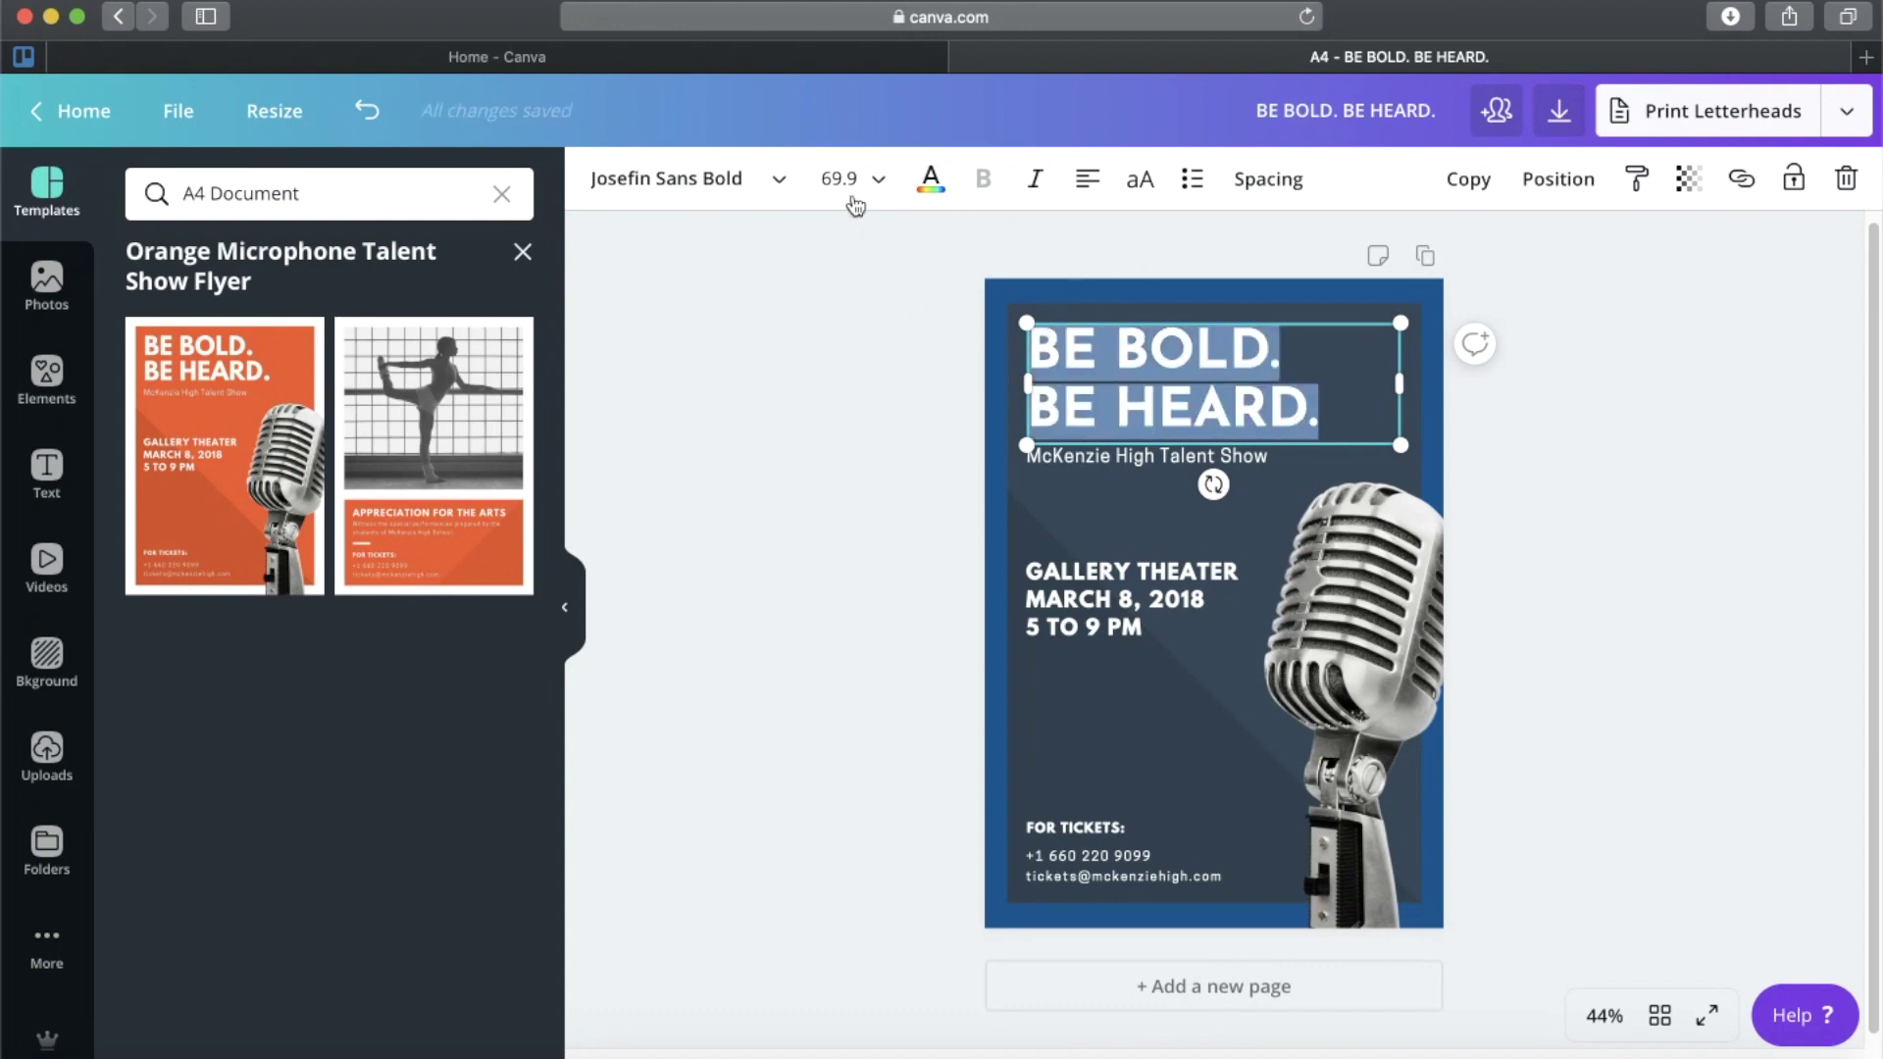
click(876, 179)
scroll(878, 662, down, 5)
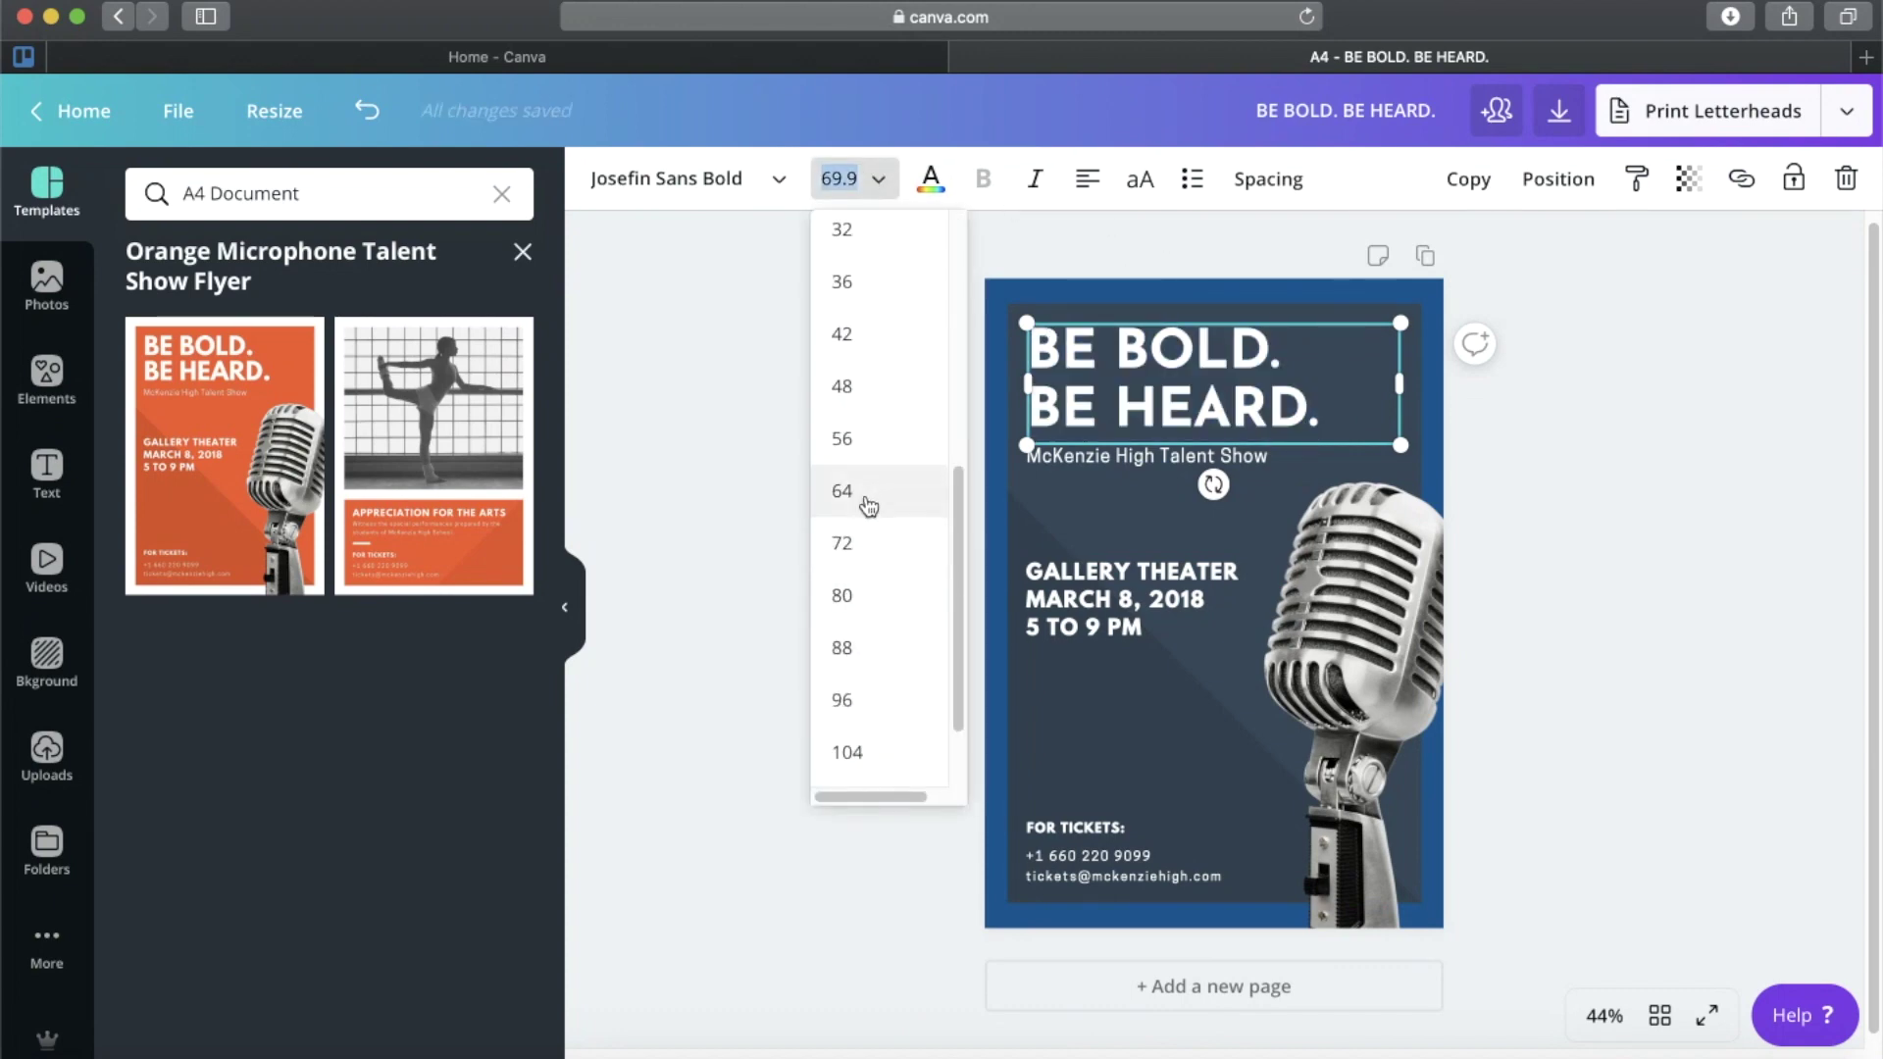
click(862, 539)
click(876, 179)
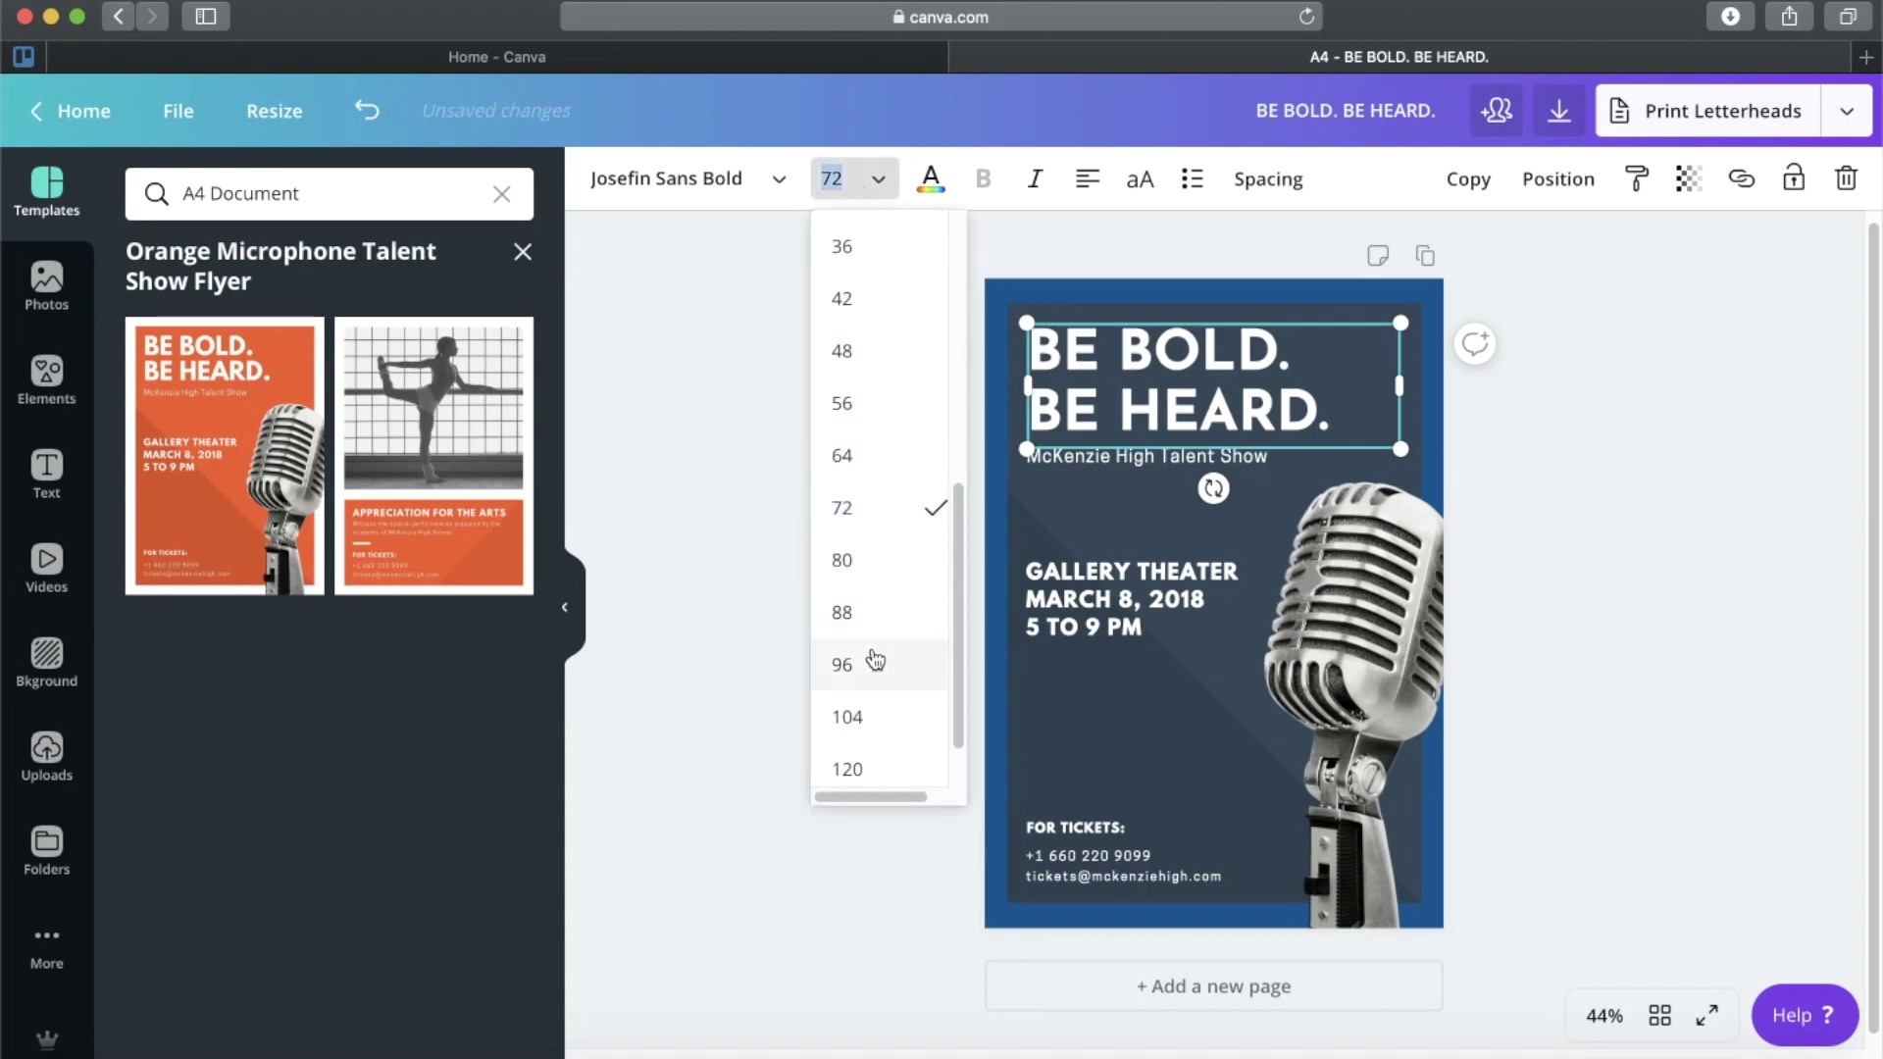
click(876, 613)
click(1673, 465)
Move the "McKenzie High Talent Show" subtitle down just below the enlarged headline and select all of its text.
click(1219, 456)
click(1220, 456)
drag(1219, 456, 1030, 477)
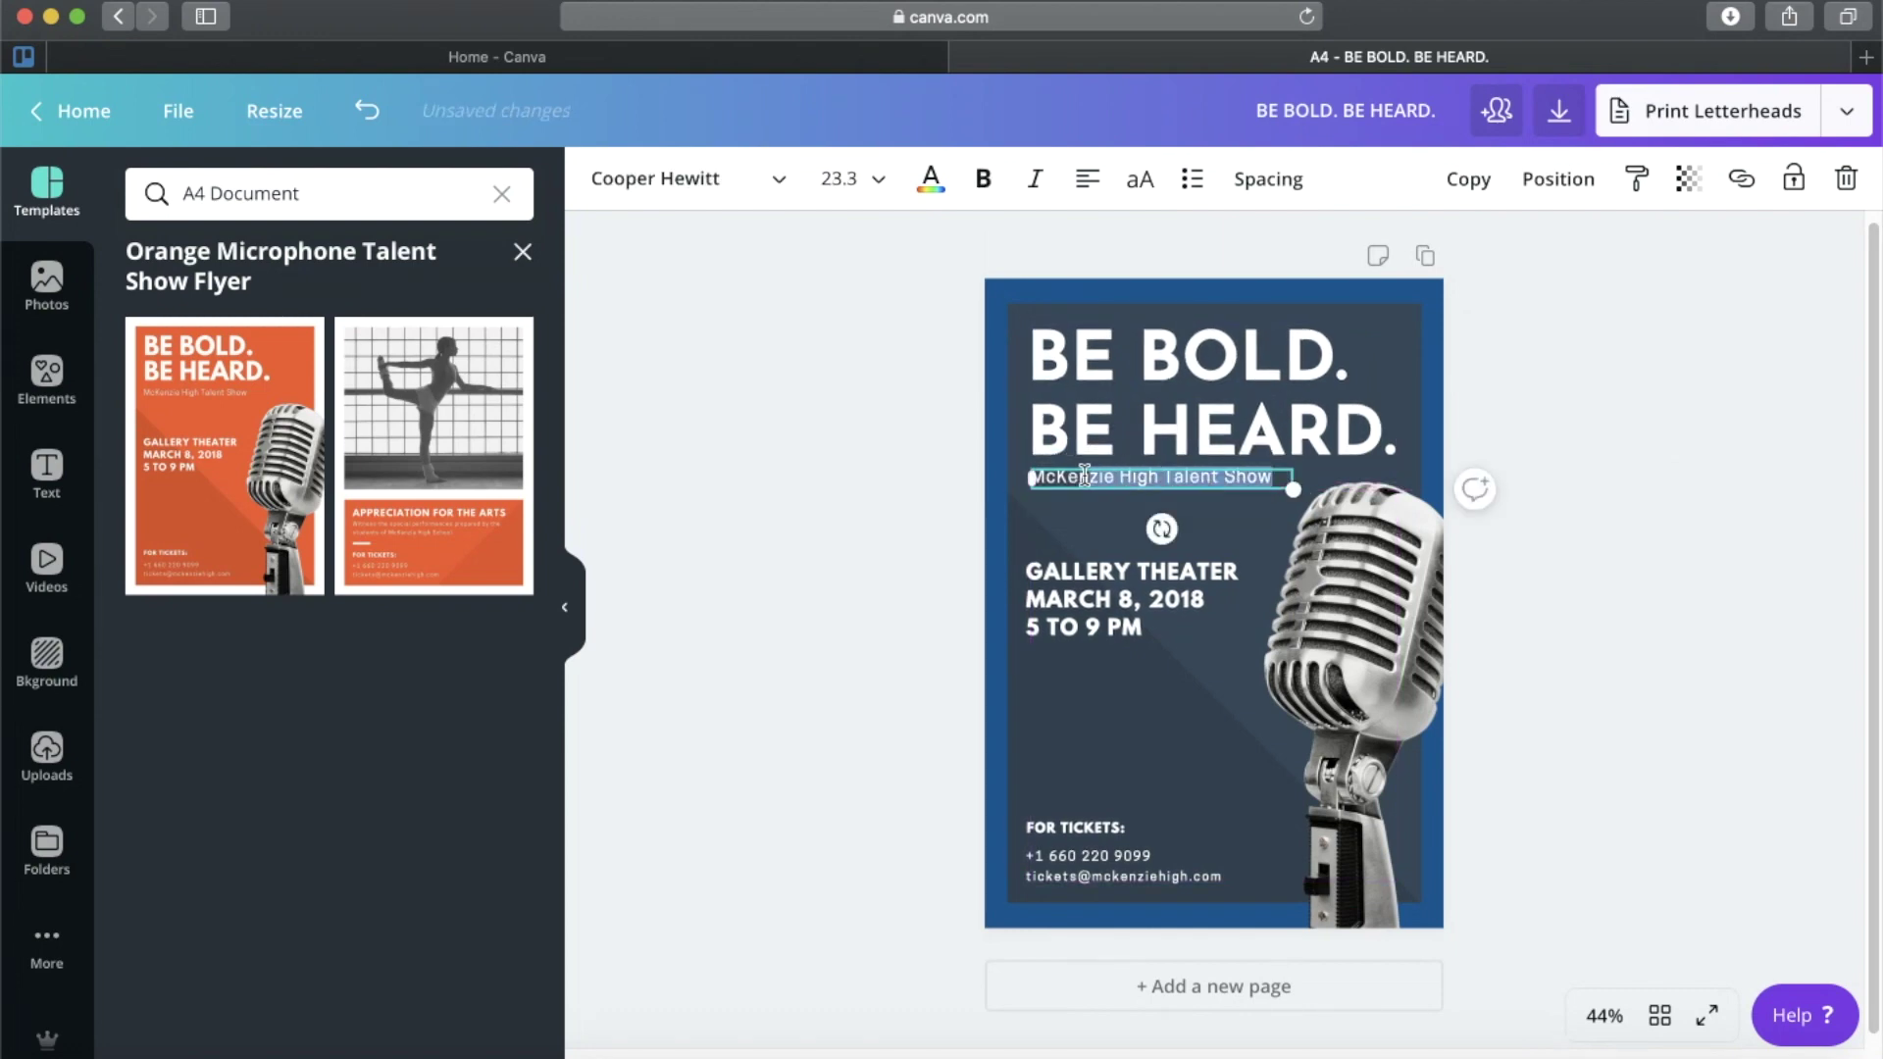
Browse the font list and change the "McKenzie High Talent Show" subtitle's font to Badger Script.
click(734, 193)
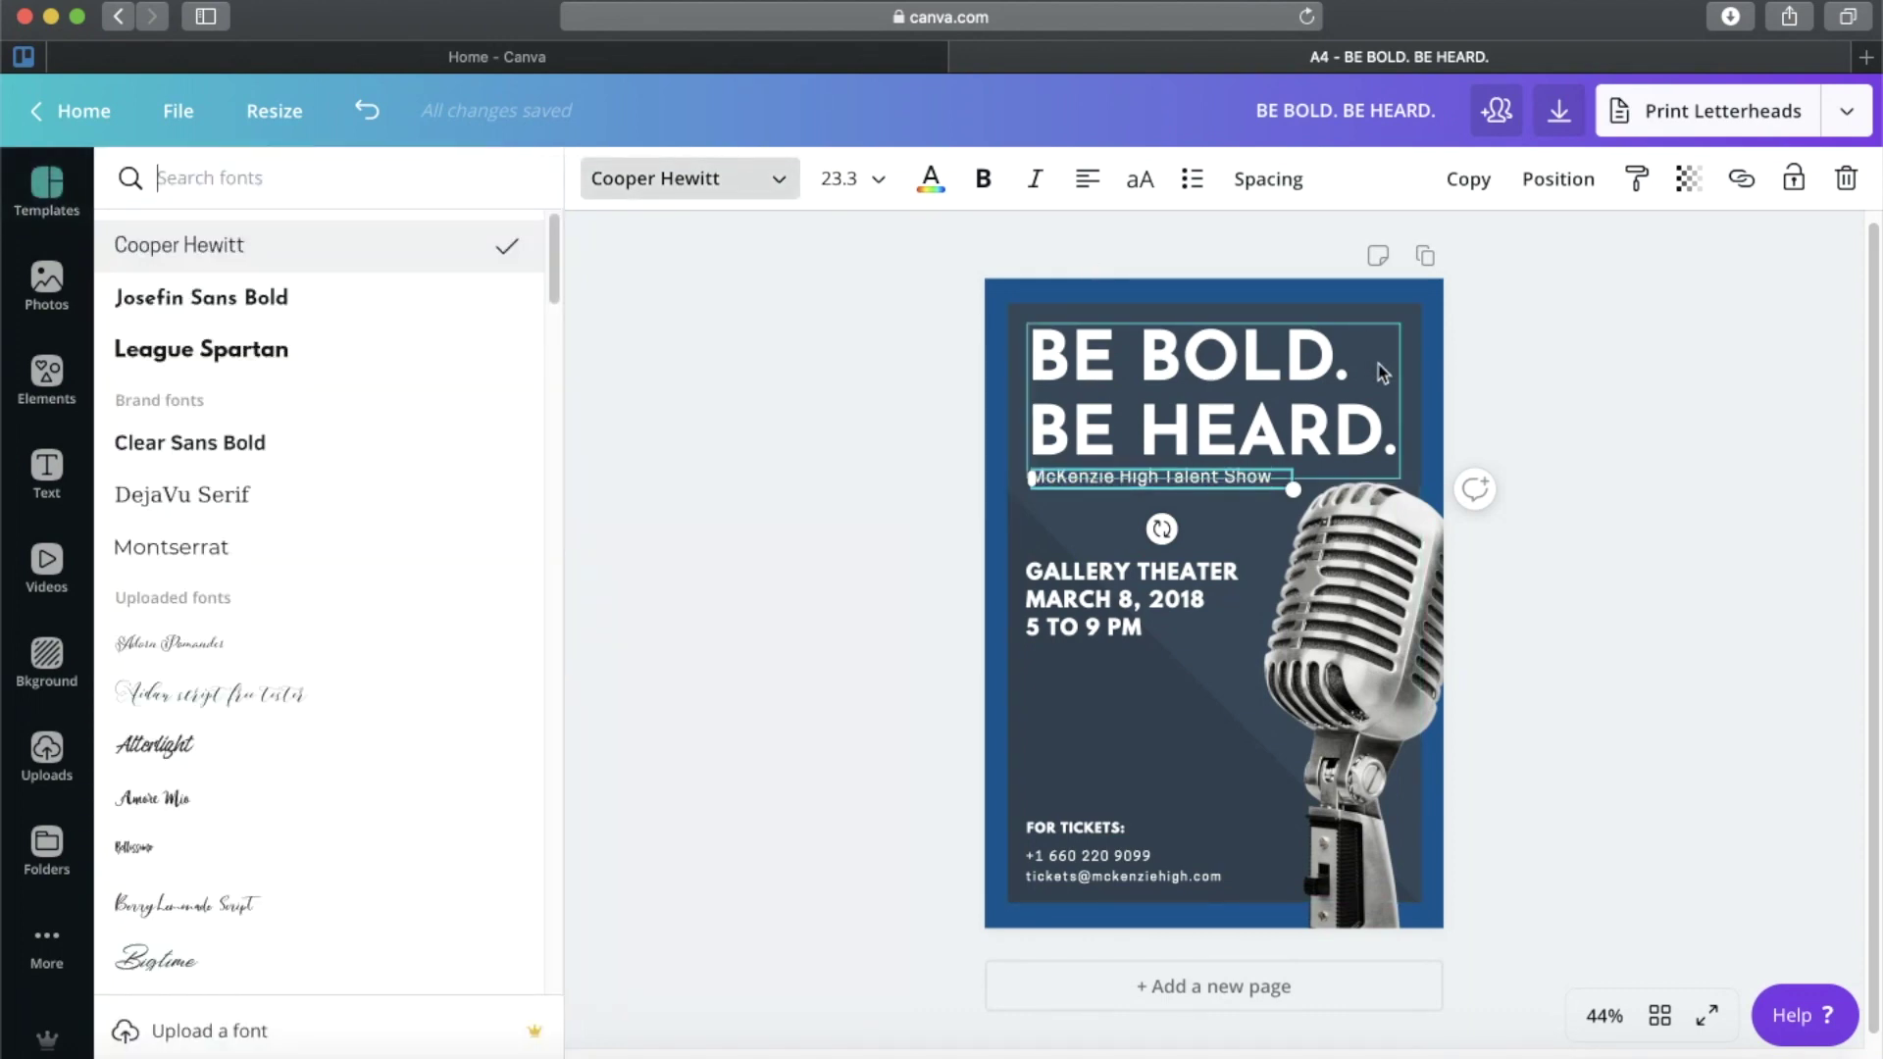
drag(1280, 481, 1035, 468)
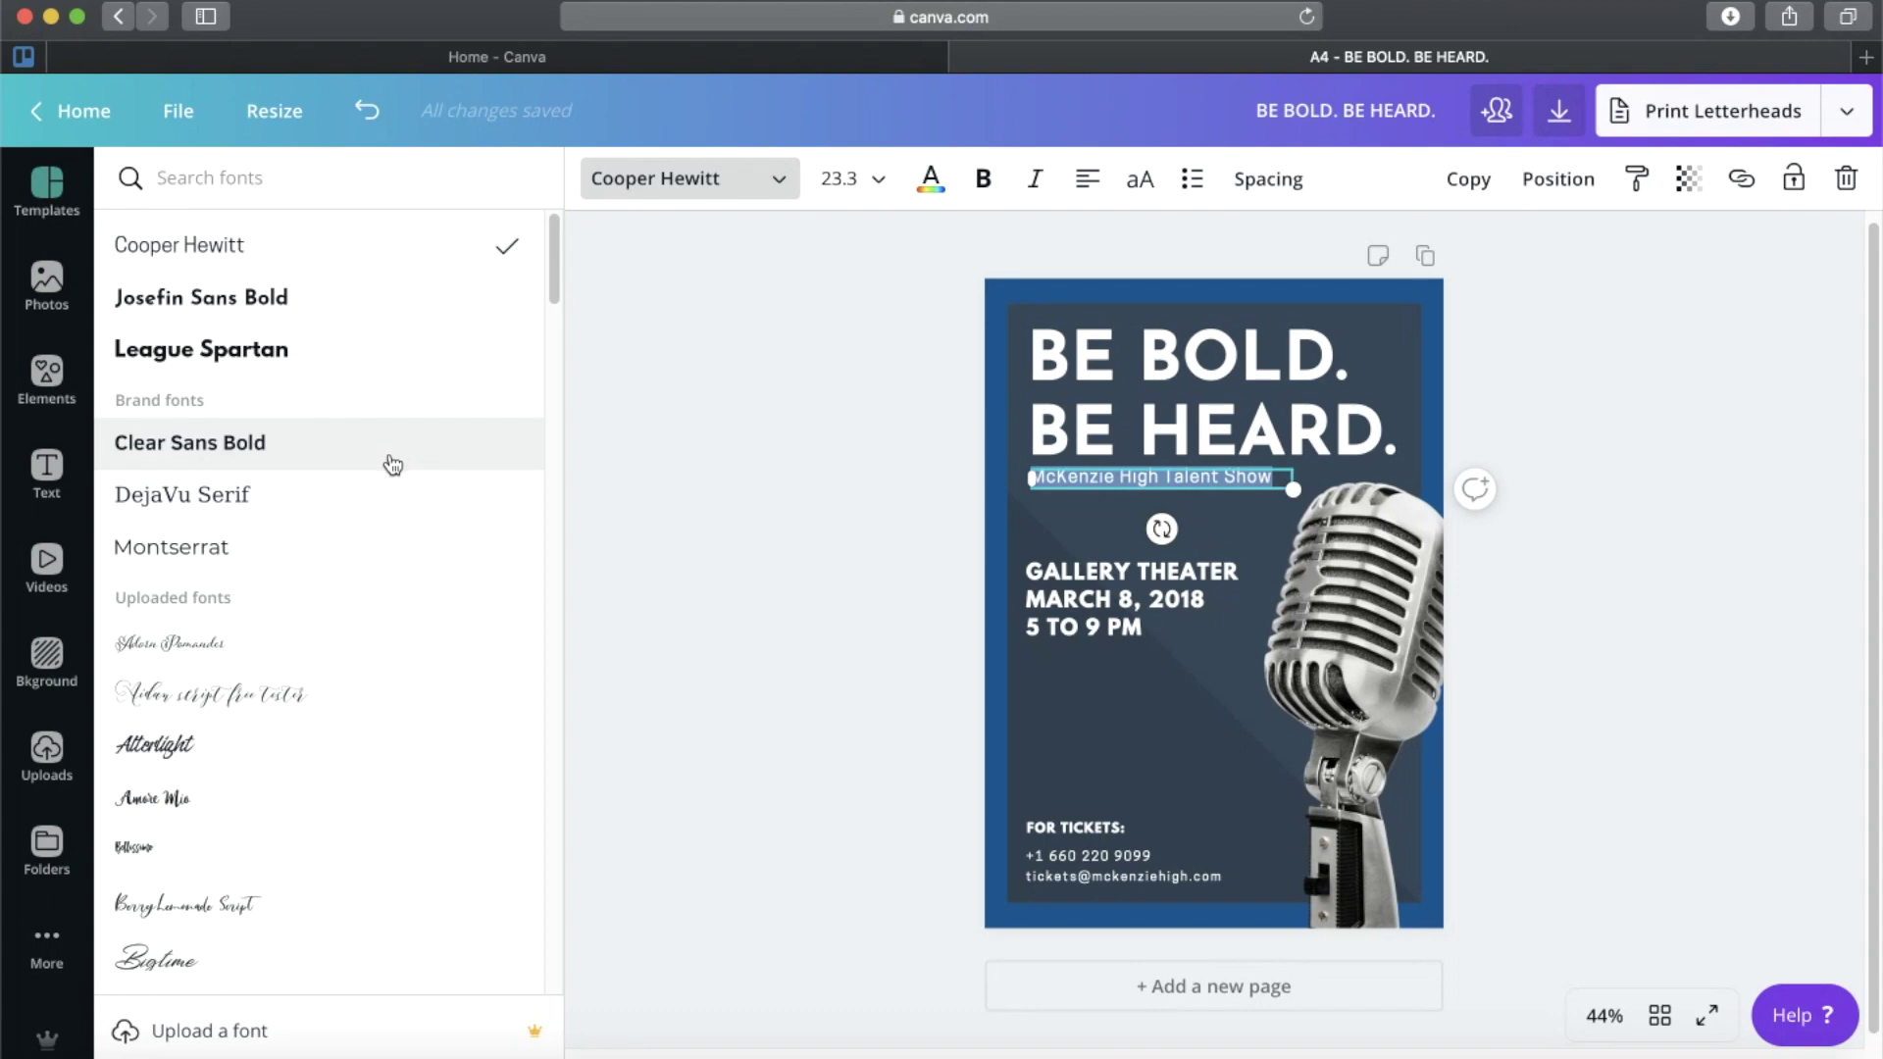
scroll(392, 463, down, 2)
scroll(392, 464, down, 1)
scroll(382, 461, down, 18)
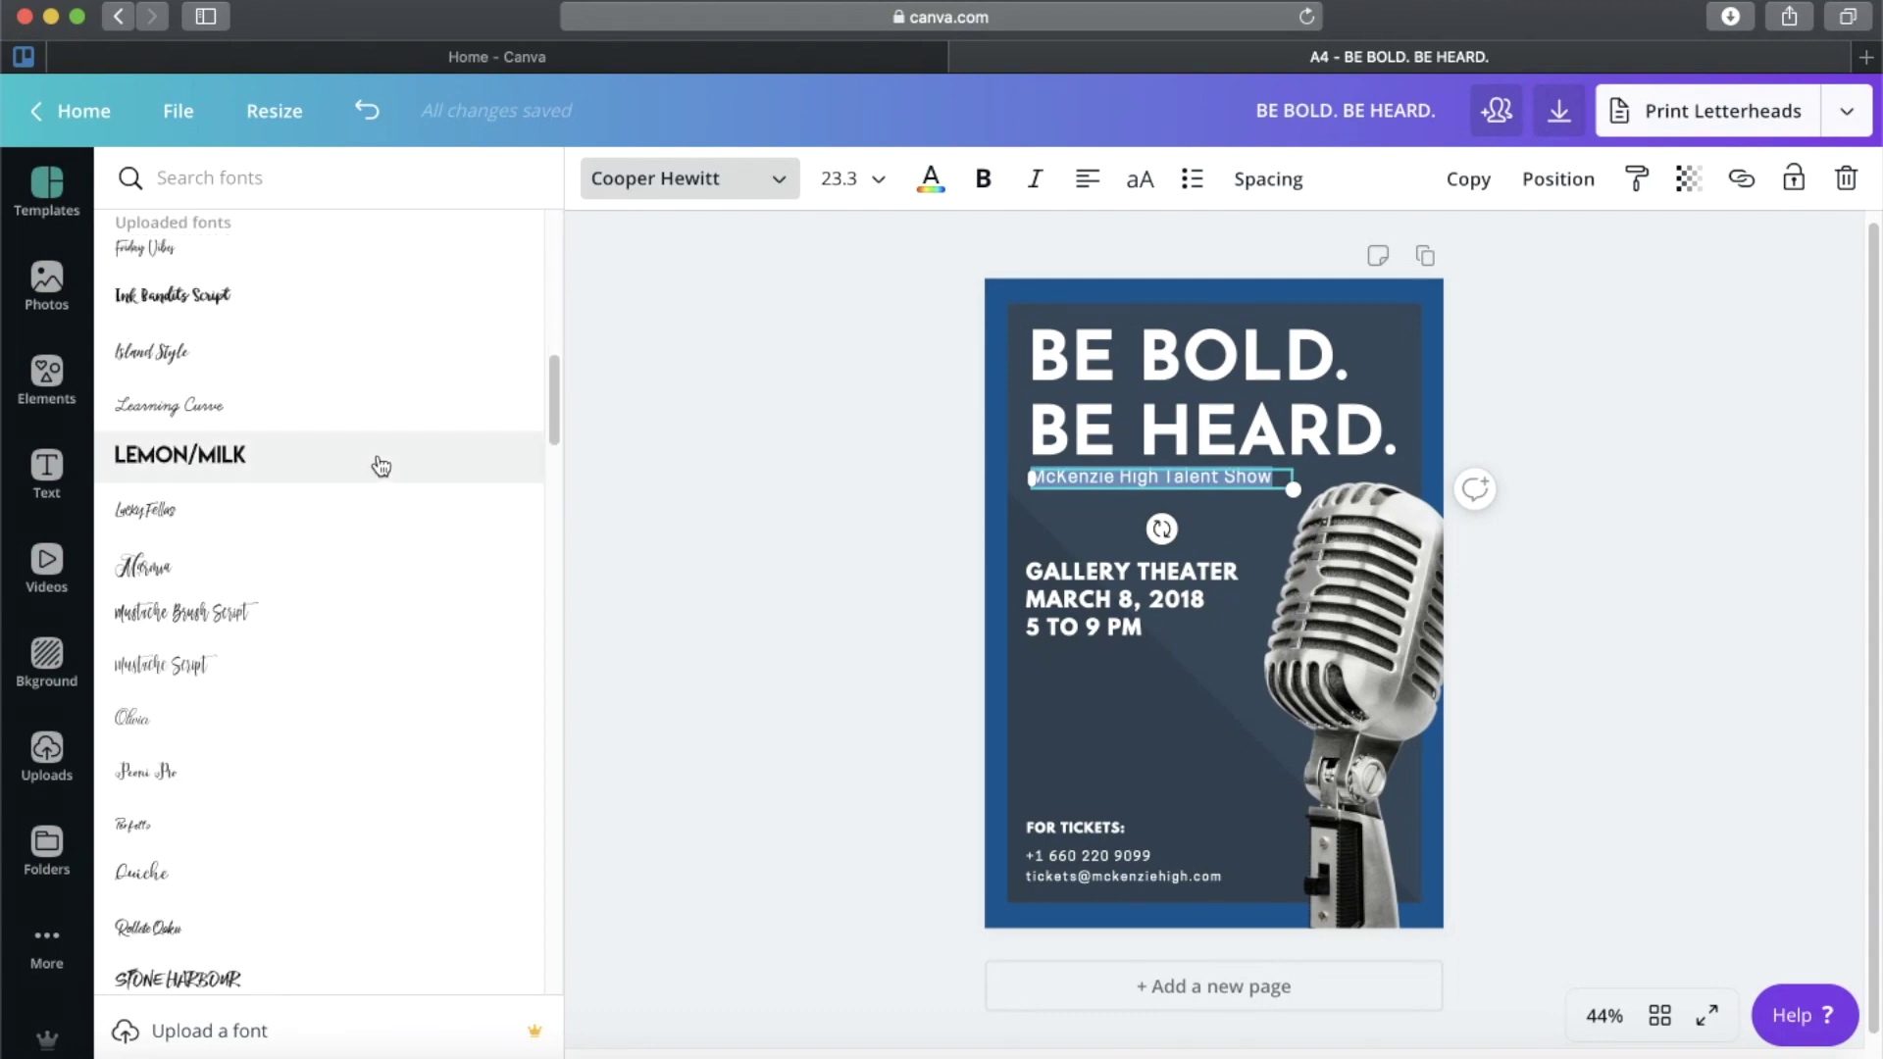
scroll(381, 466, down, 15)
scroll(382, 466, down, 15)
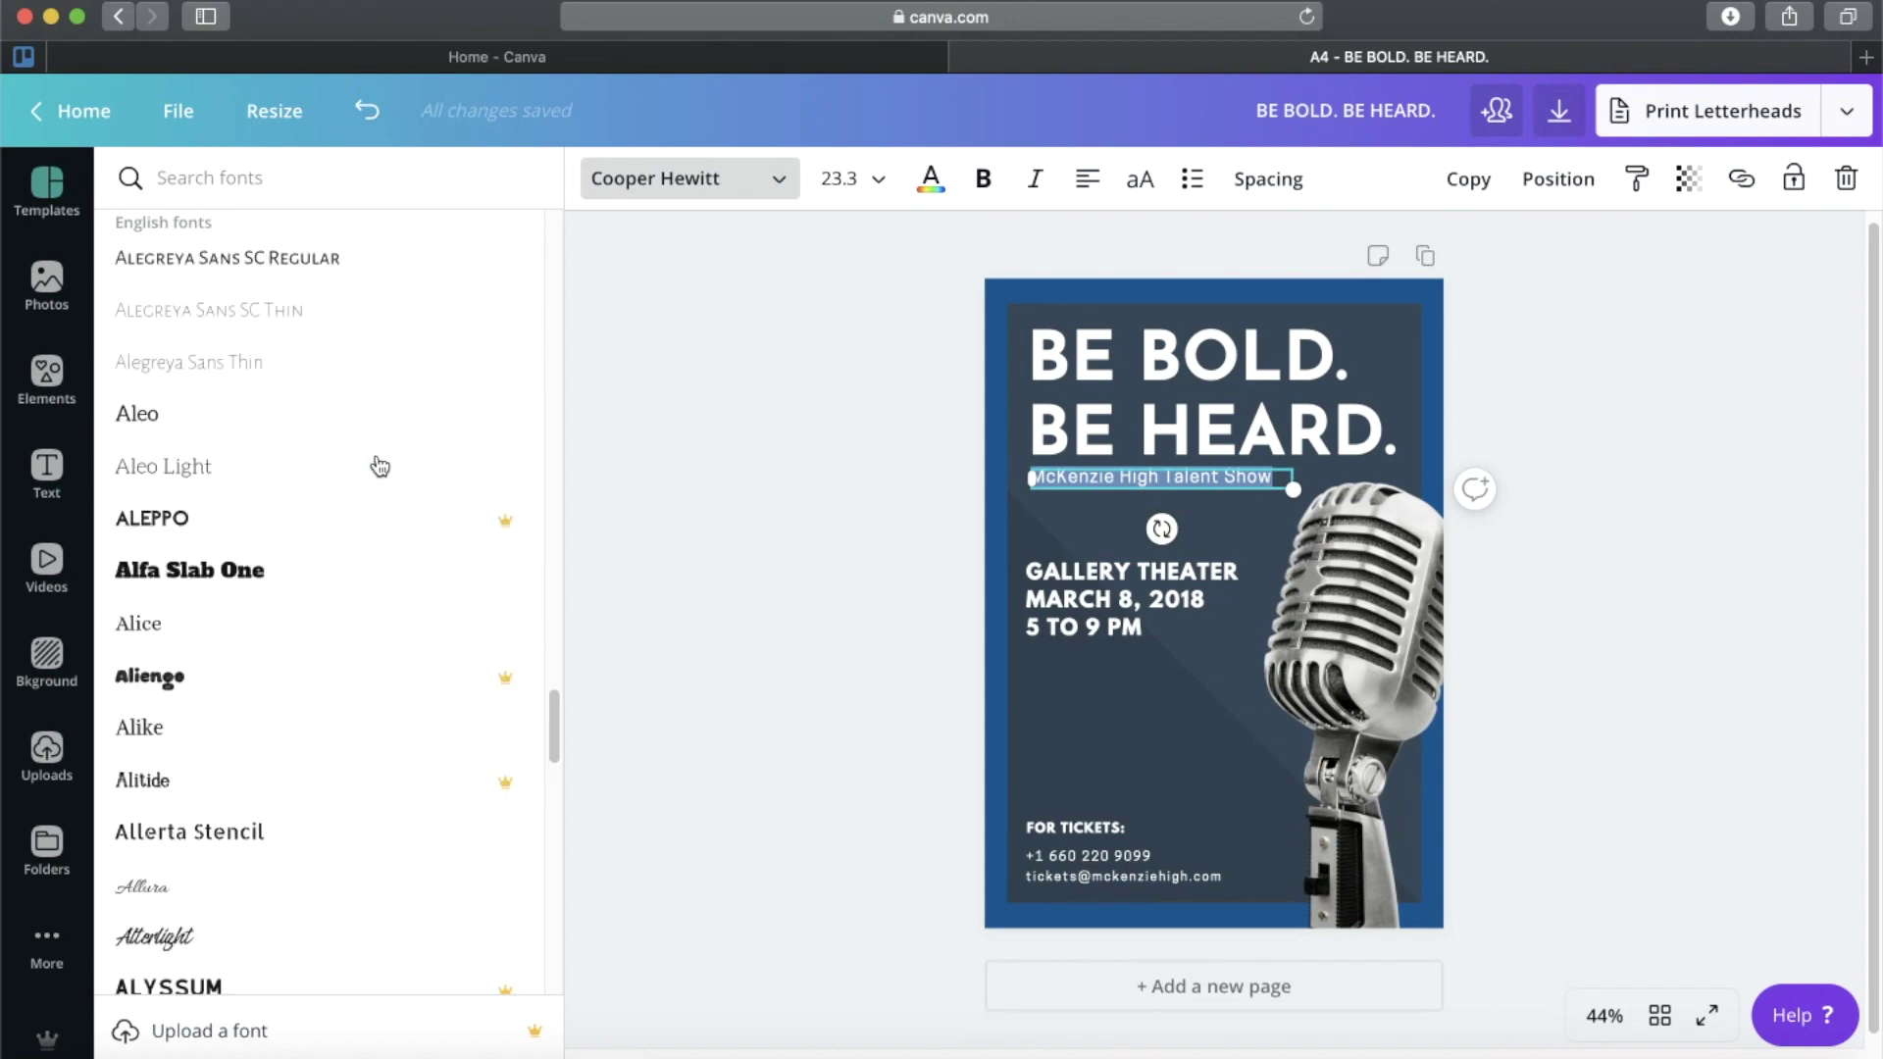
scroll(382, 466, down, 5)
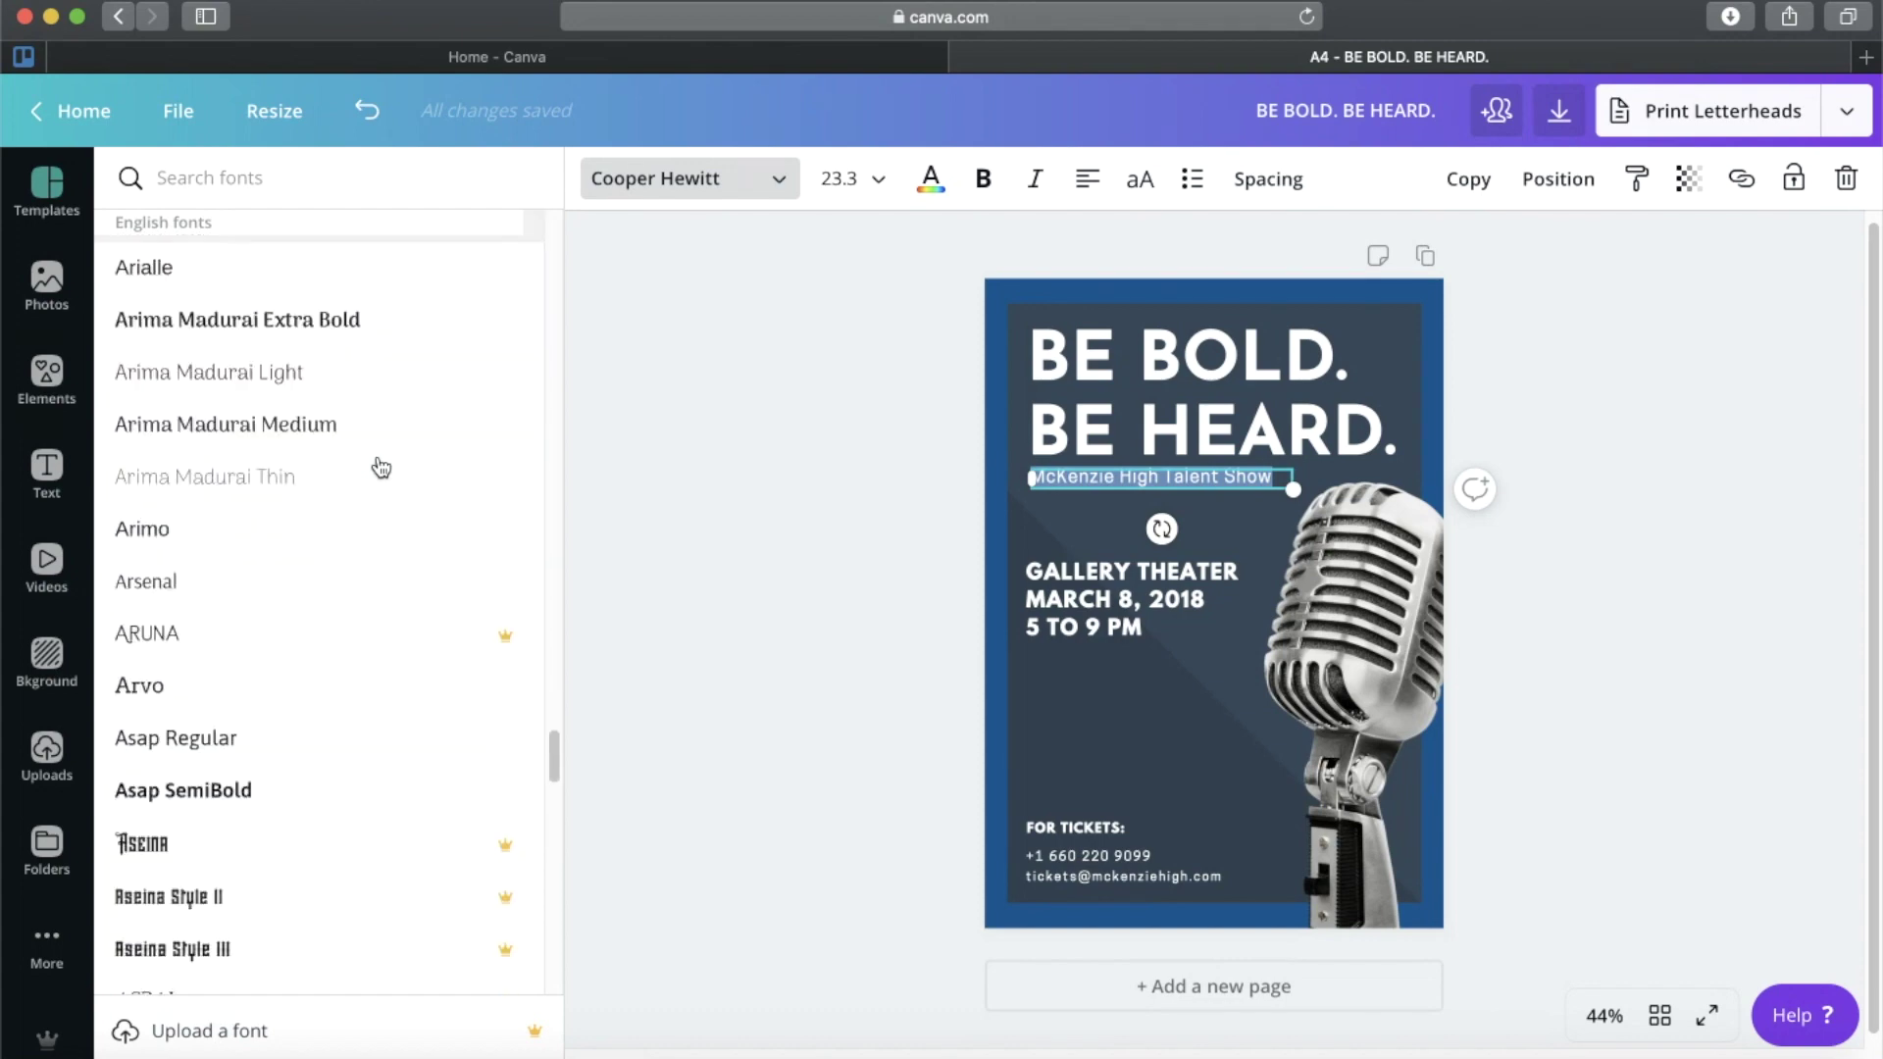
scroll(381, 466, down, 3)
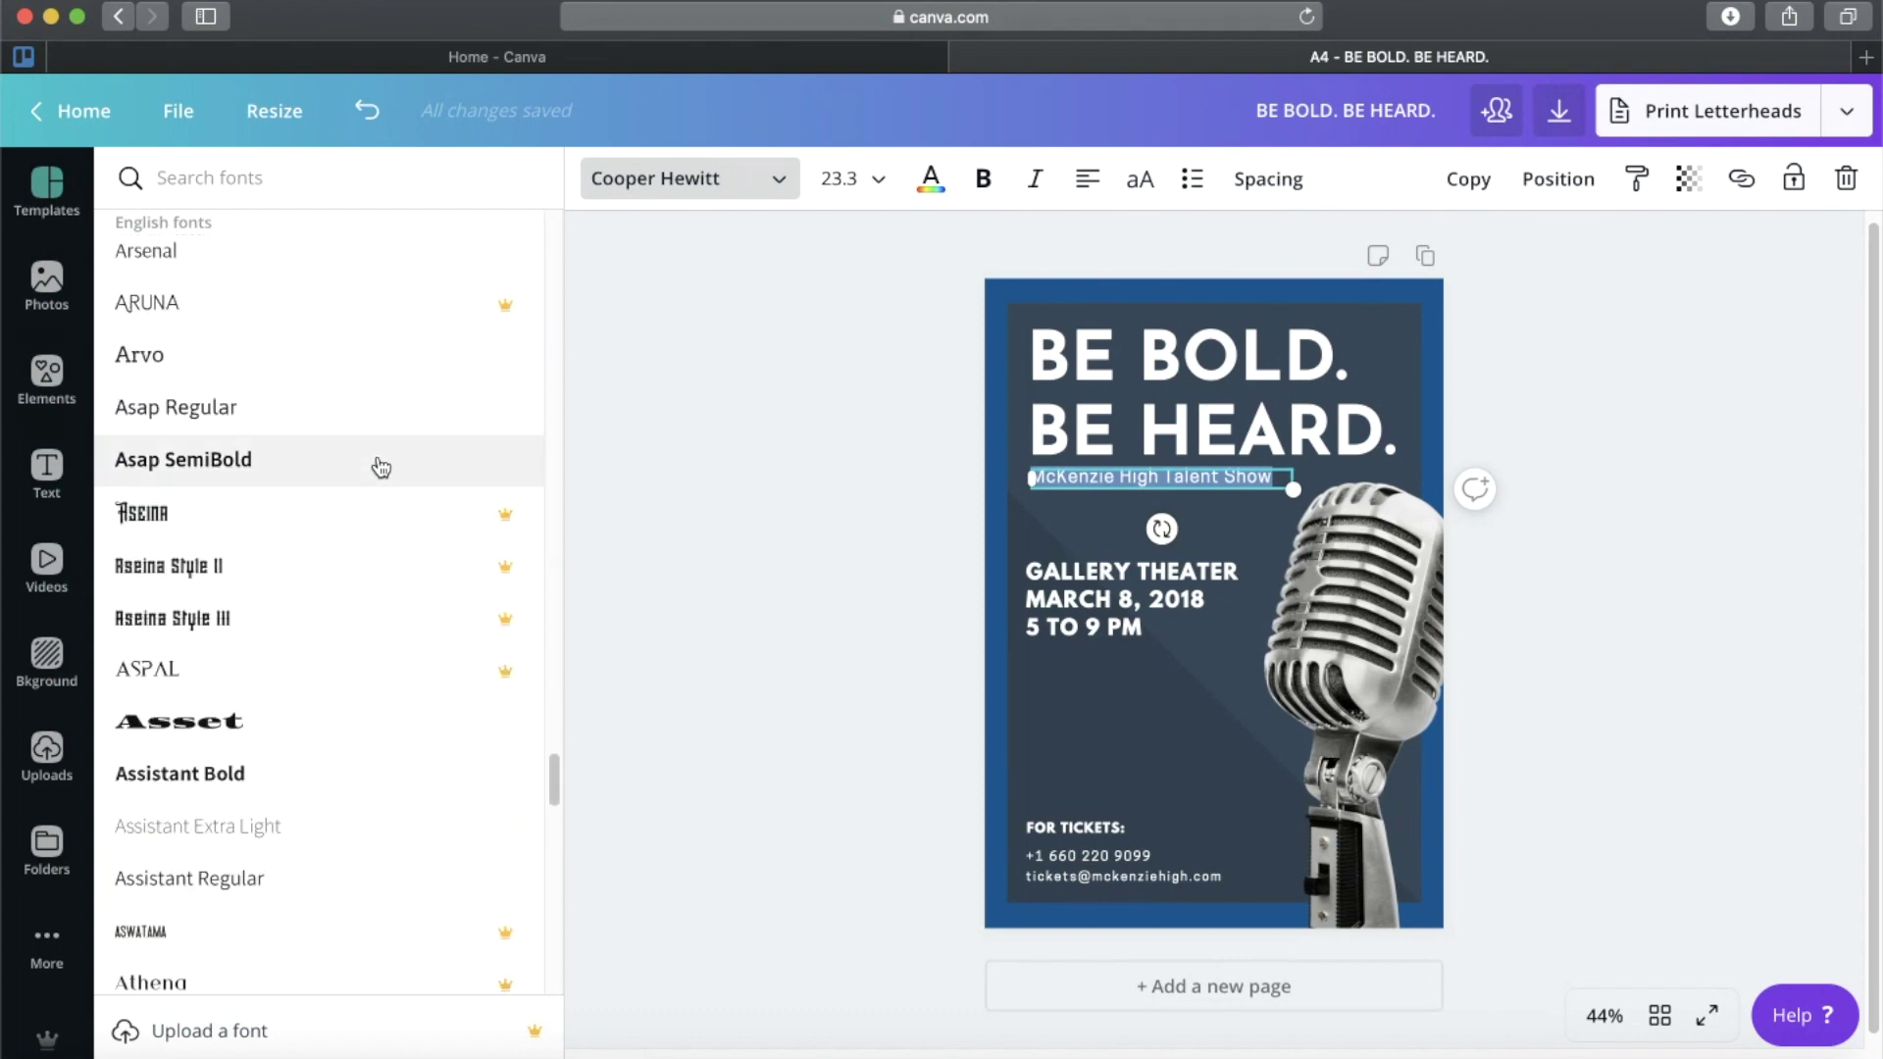
scroll(382, 467, down, 7)
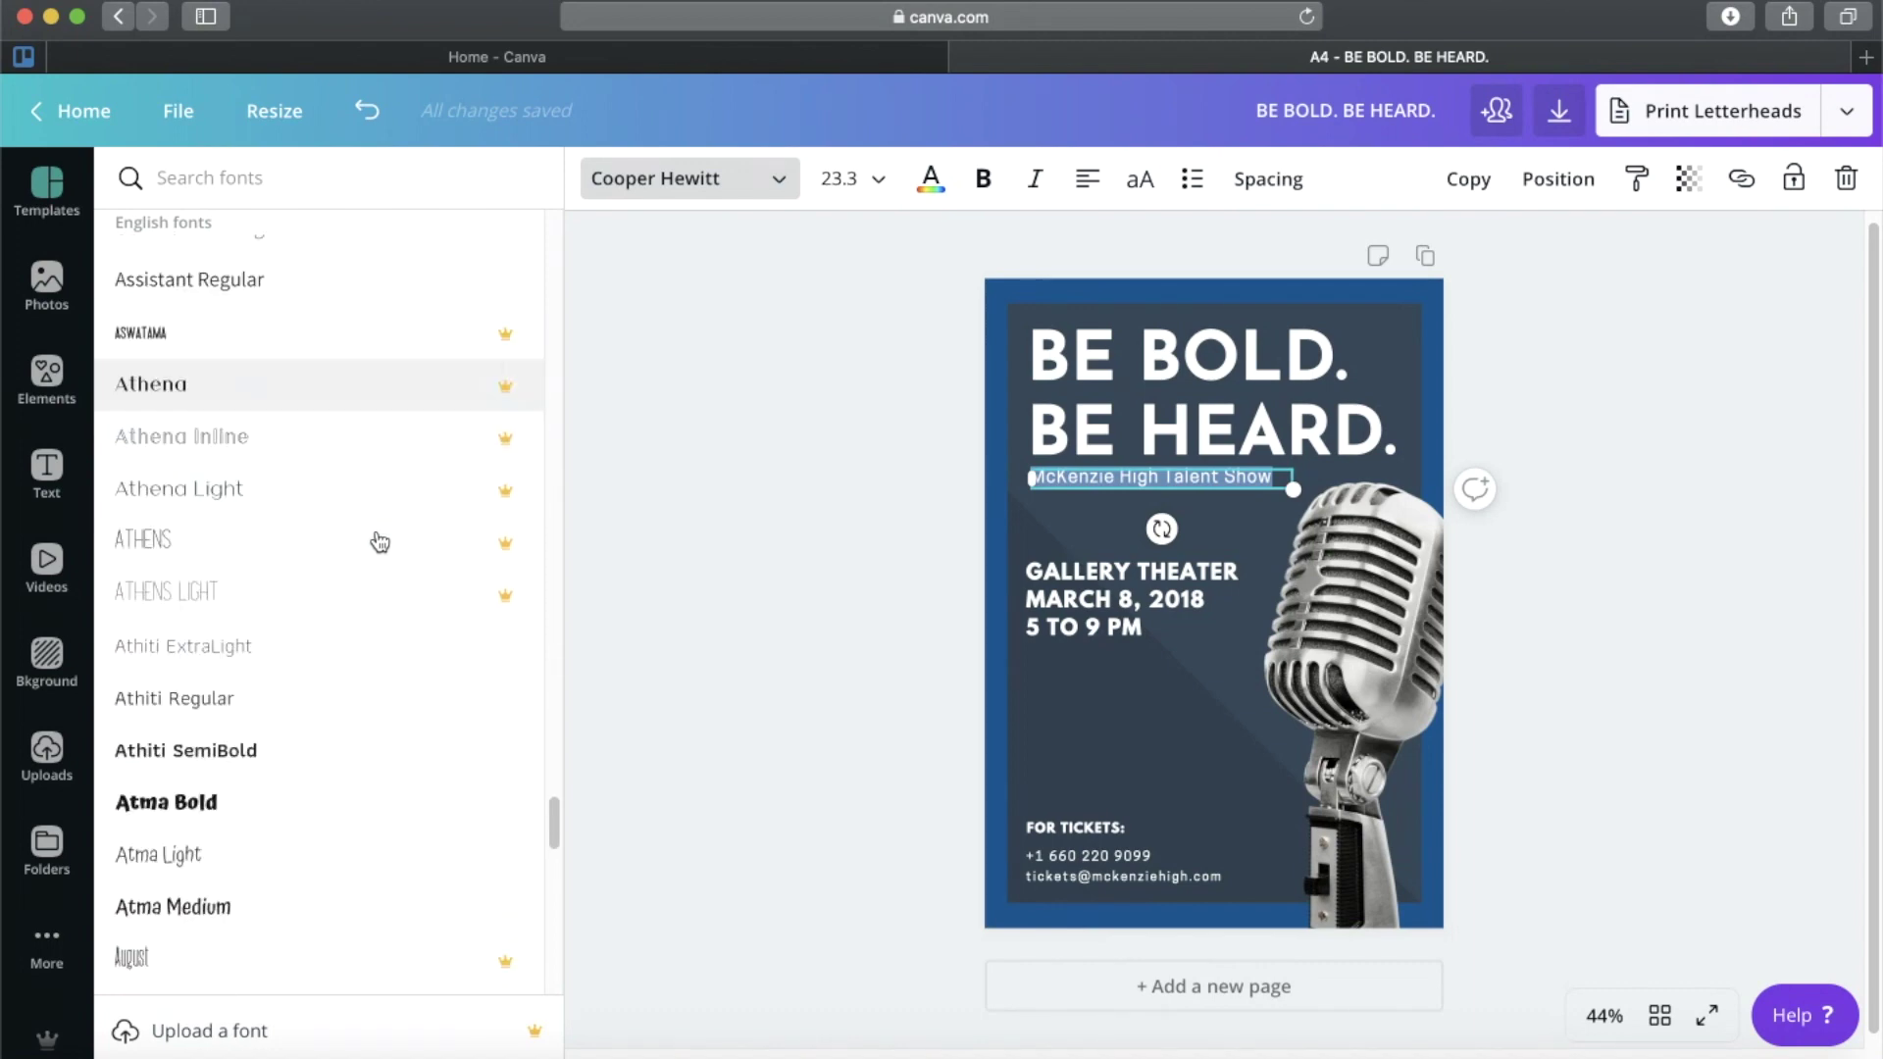
scroll(381, 542, down, 5)
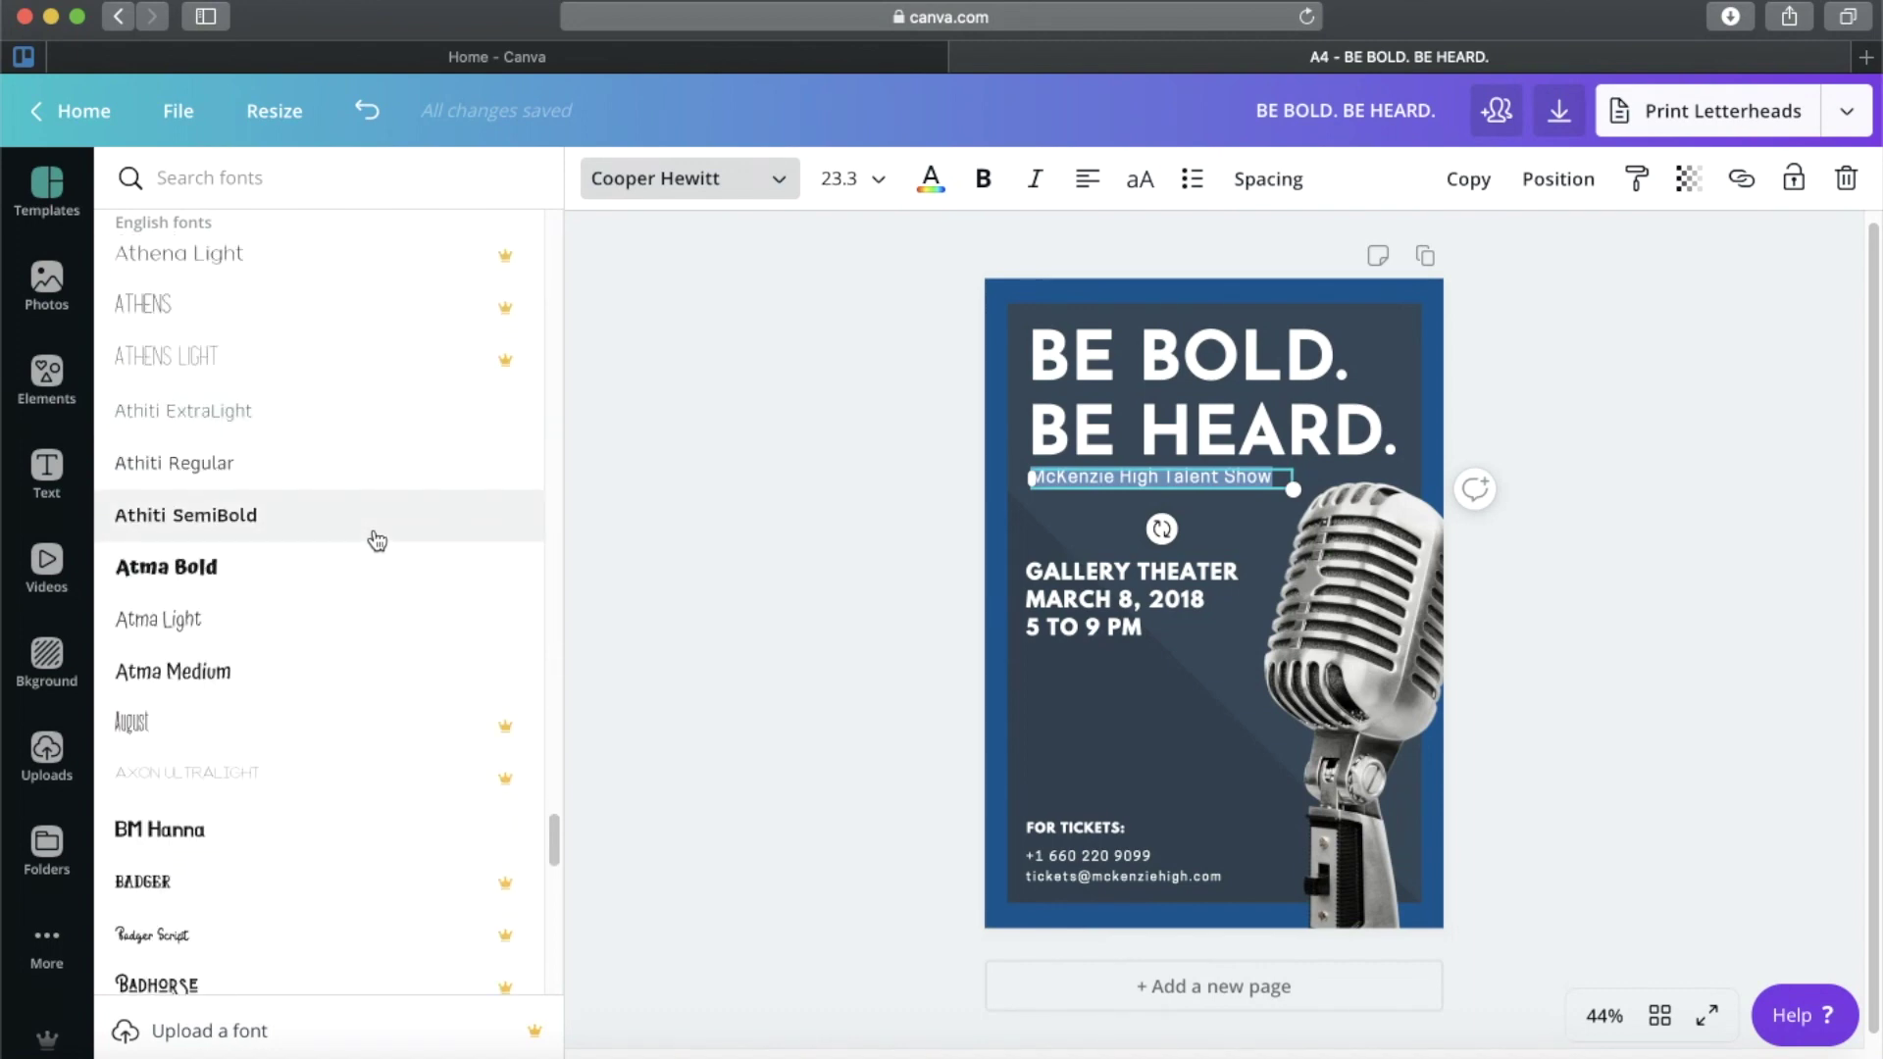
click(376, 583)
Set the subtitle's font size to 56 and widen its text box to the inner panel's right edge.
click(841, 179)
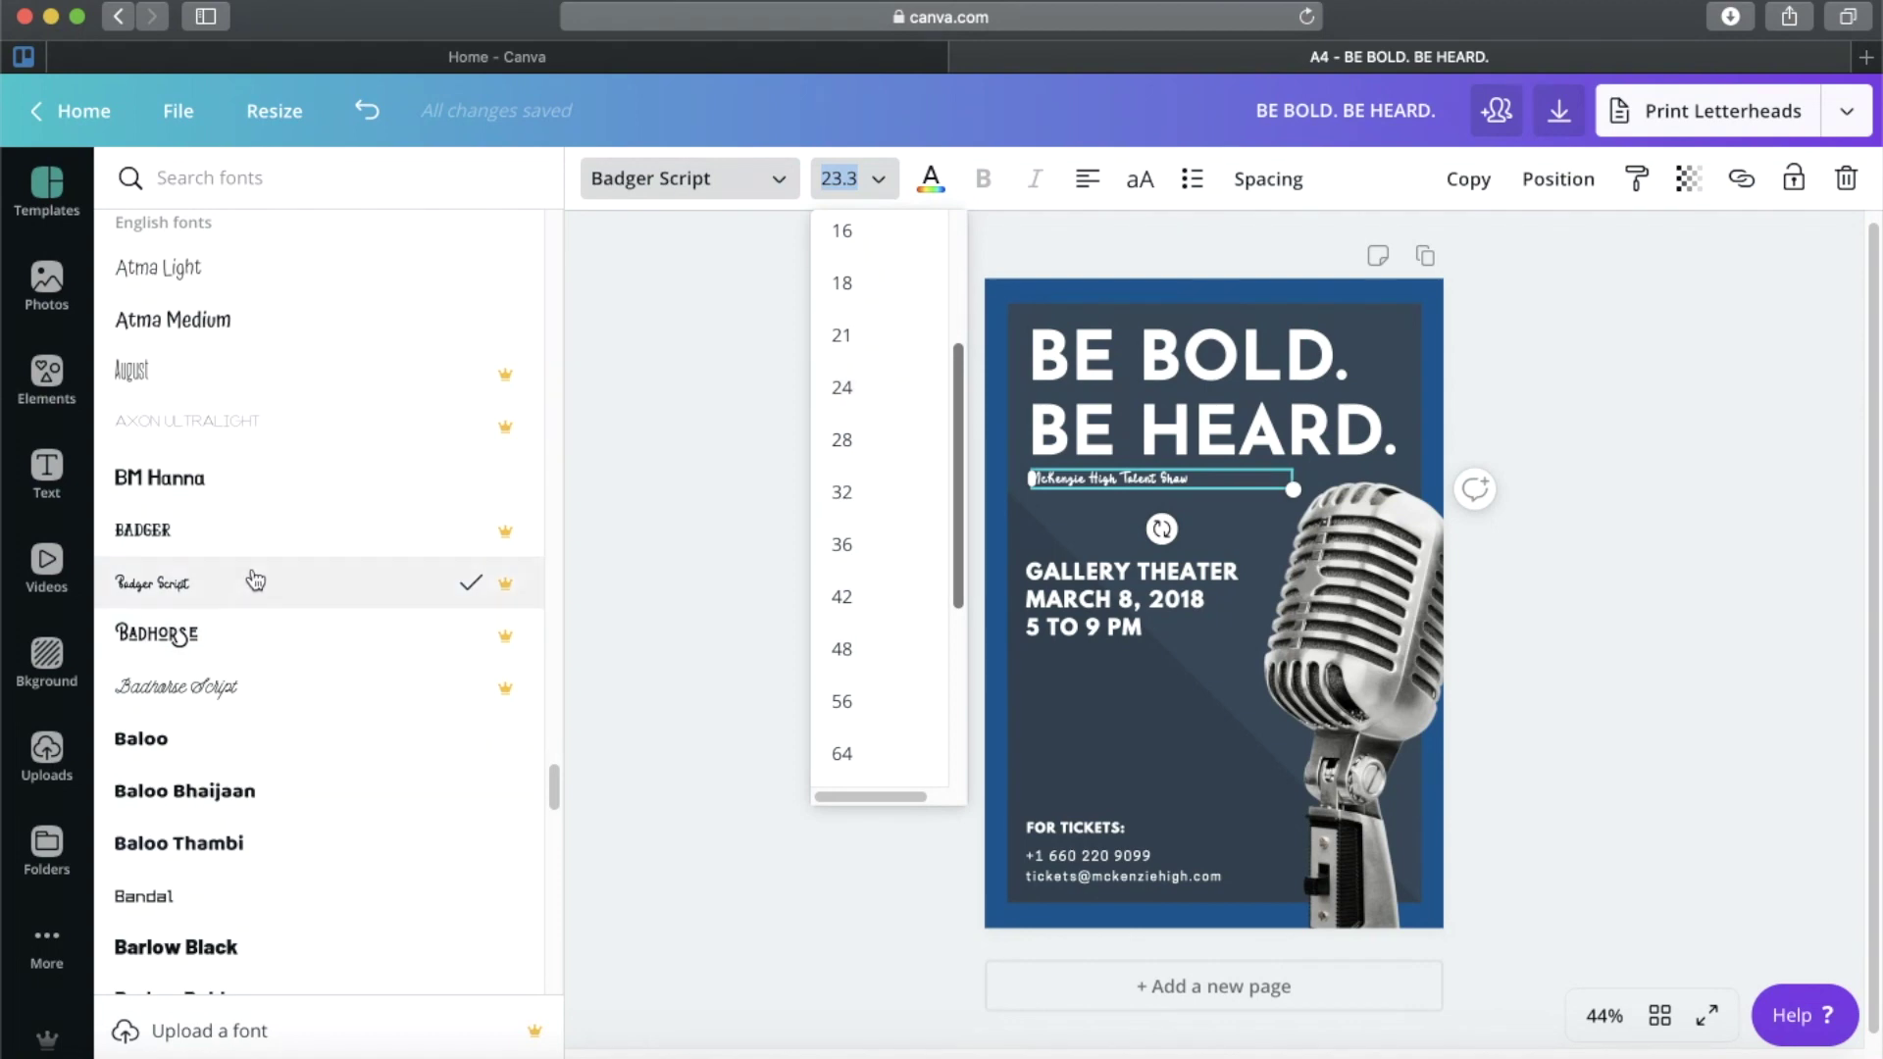
scroll(943, 567, down, 2)
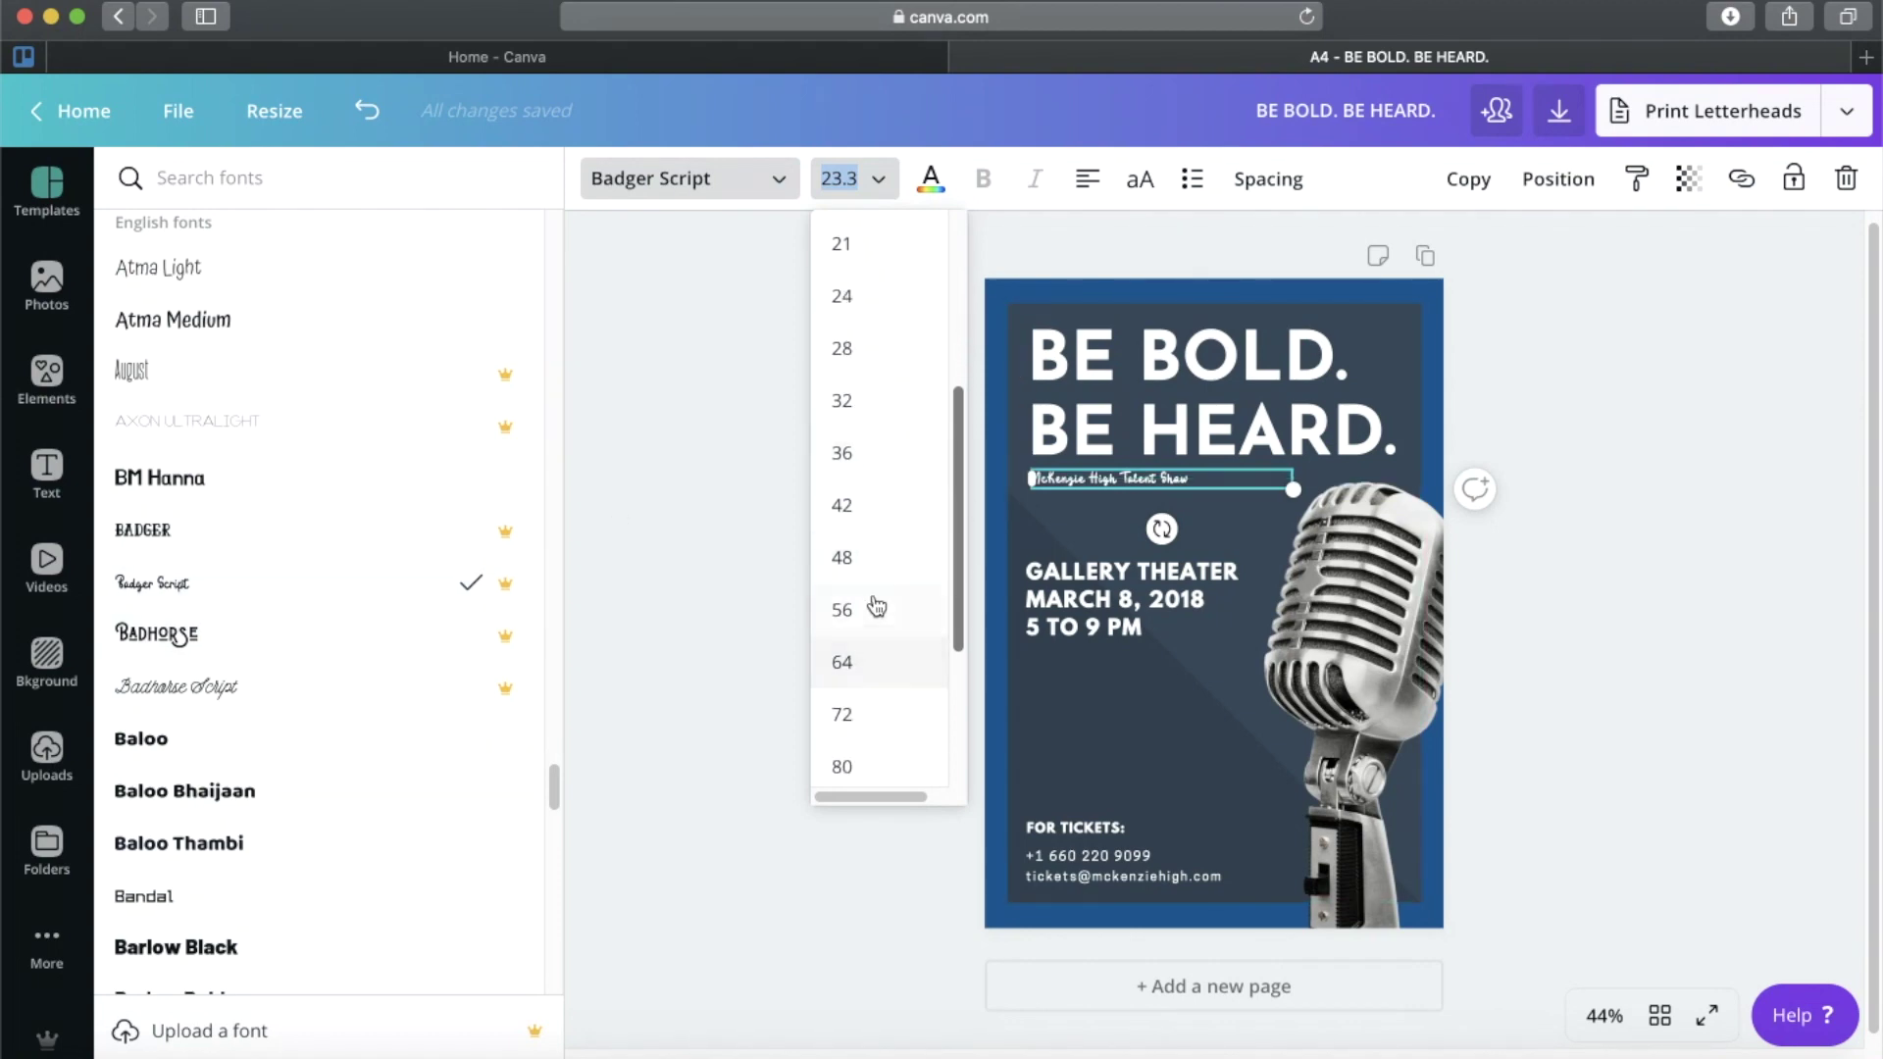
click(878, 603)
drag(1292, 525, 1421, 507)
Reduce the Badger Script subtitle's font size to 42 and deselect it.
click(878, 179)
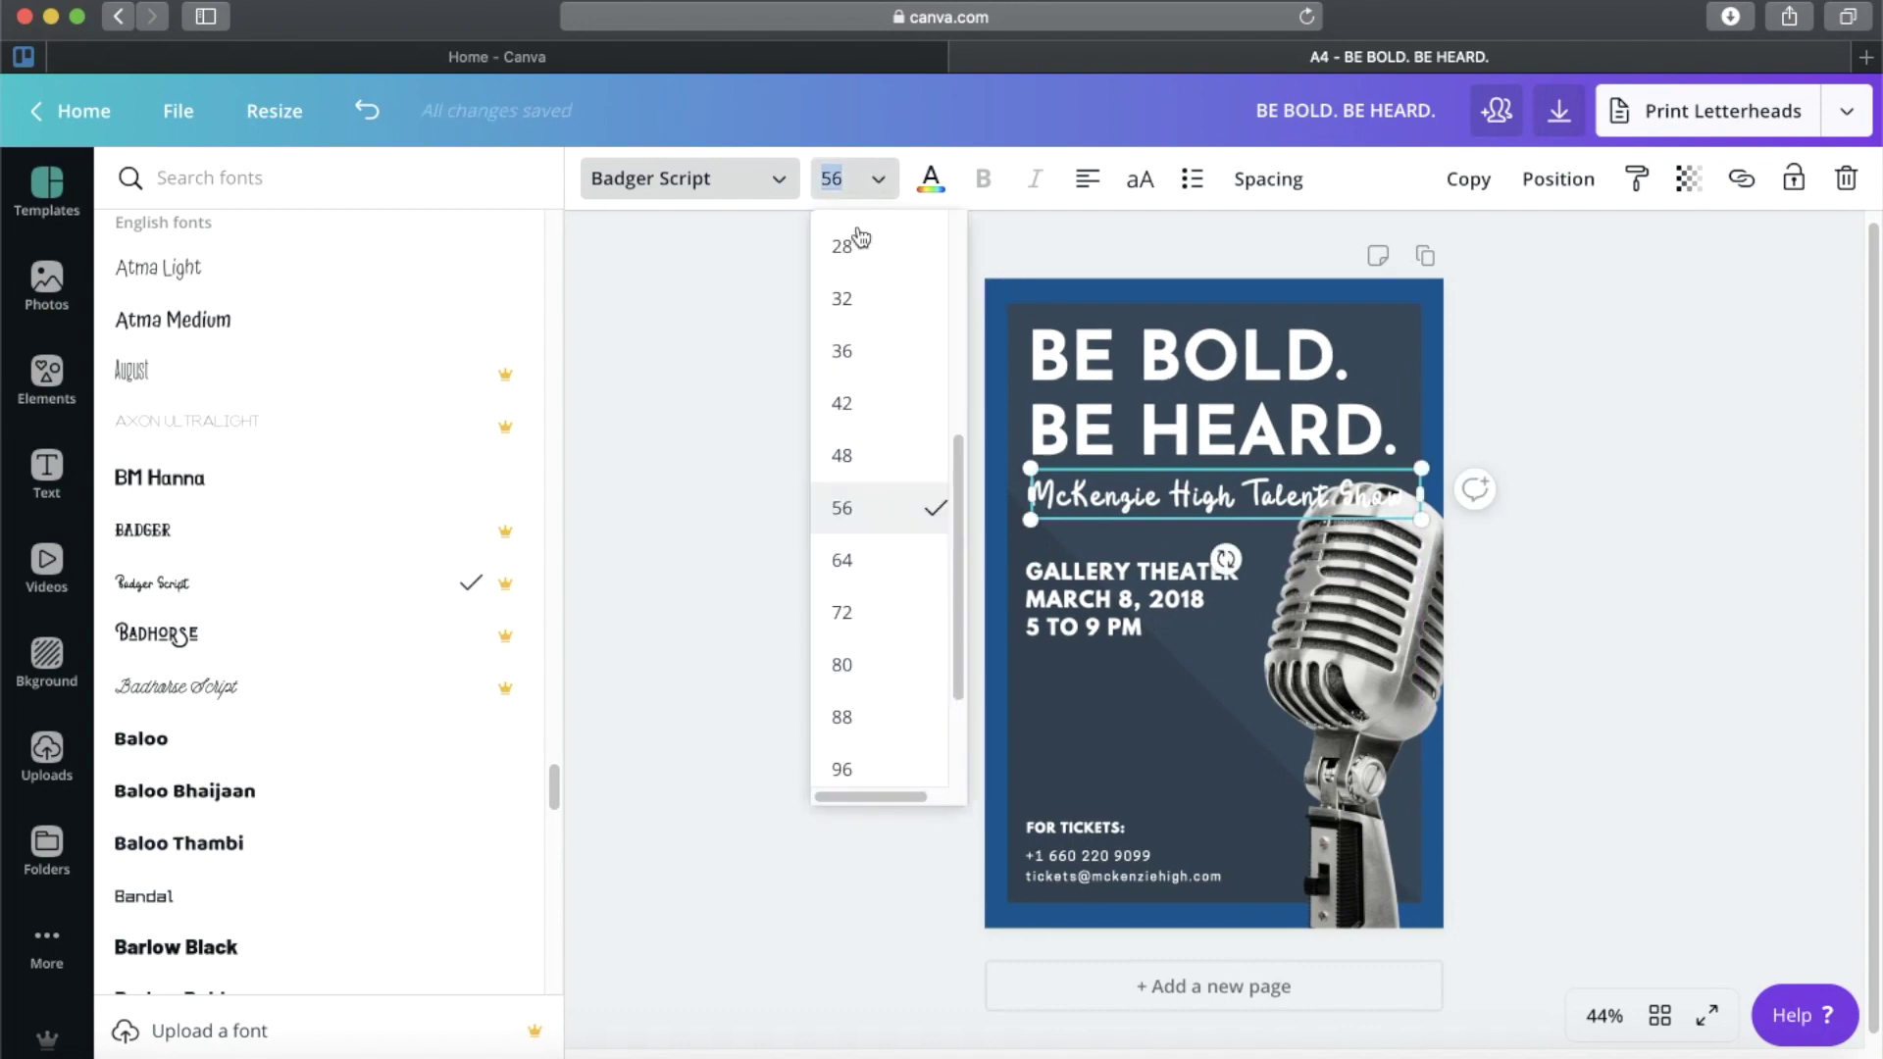
click(869, 426)
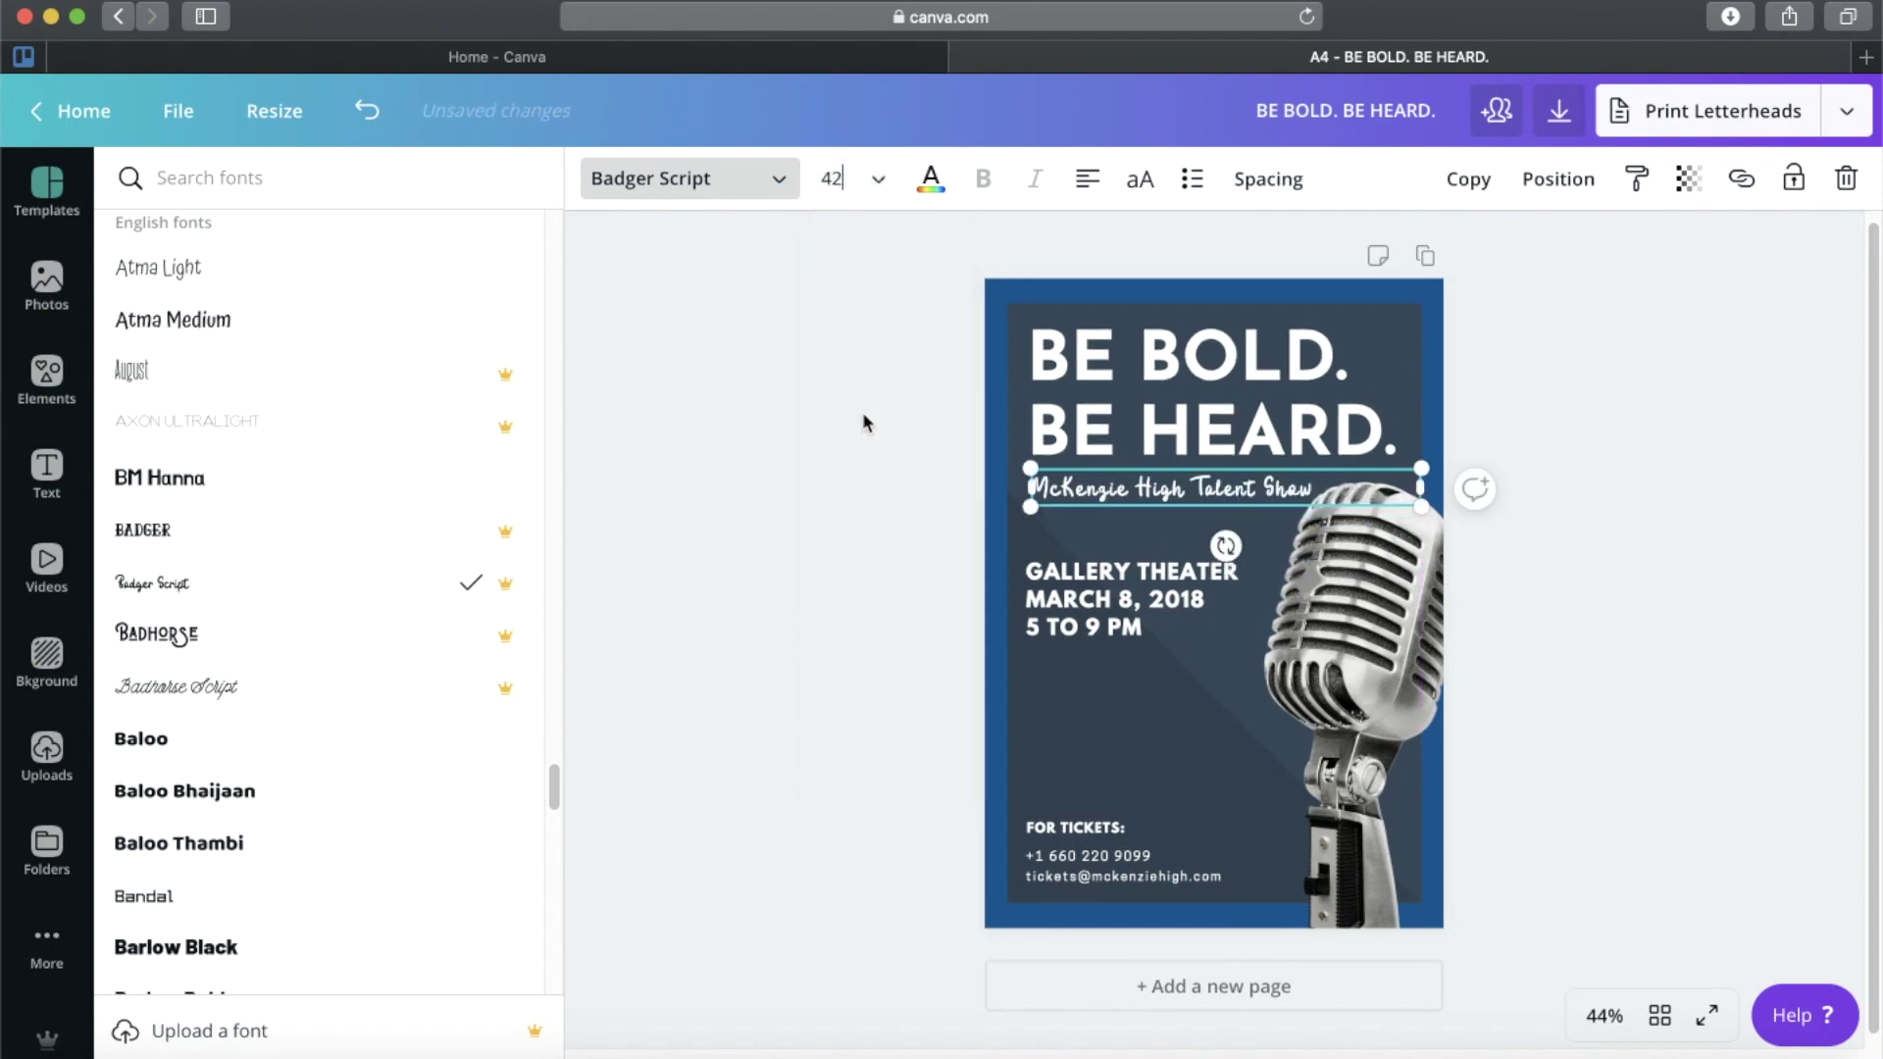
click(1640, 542)
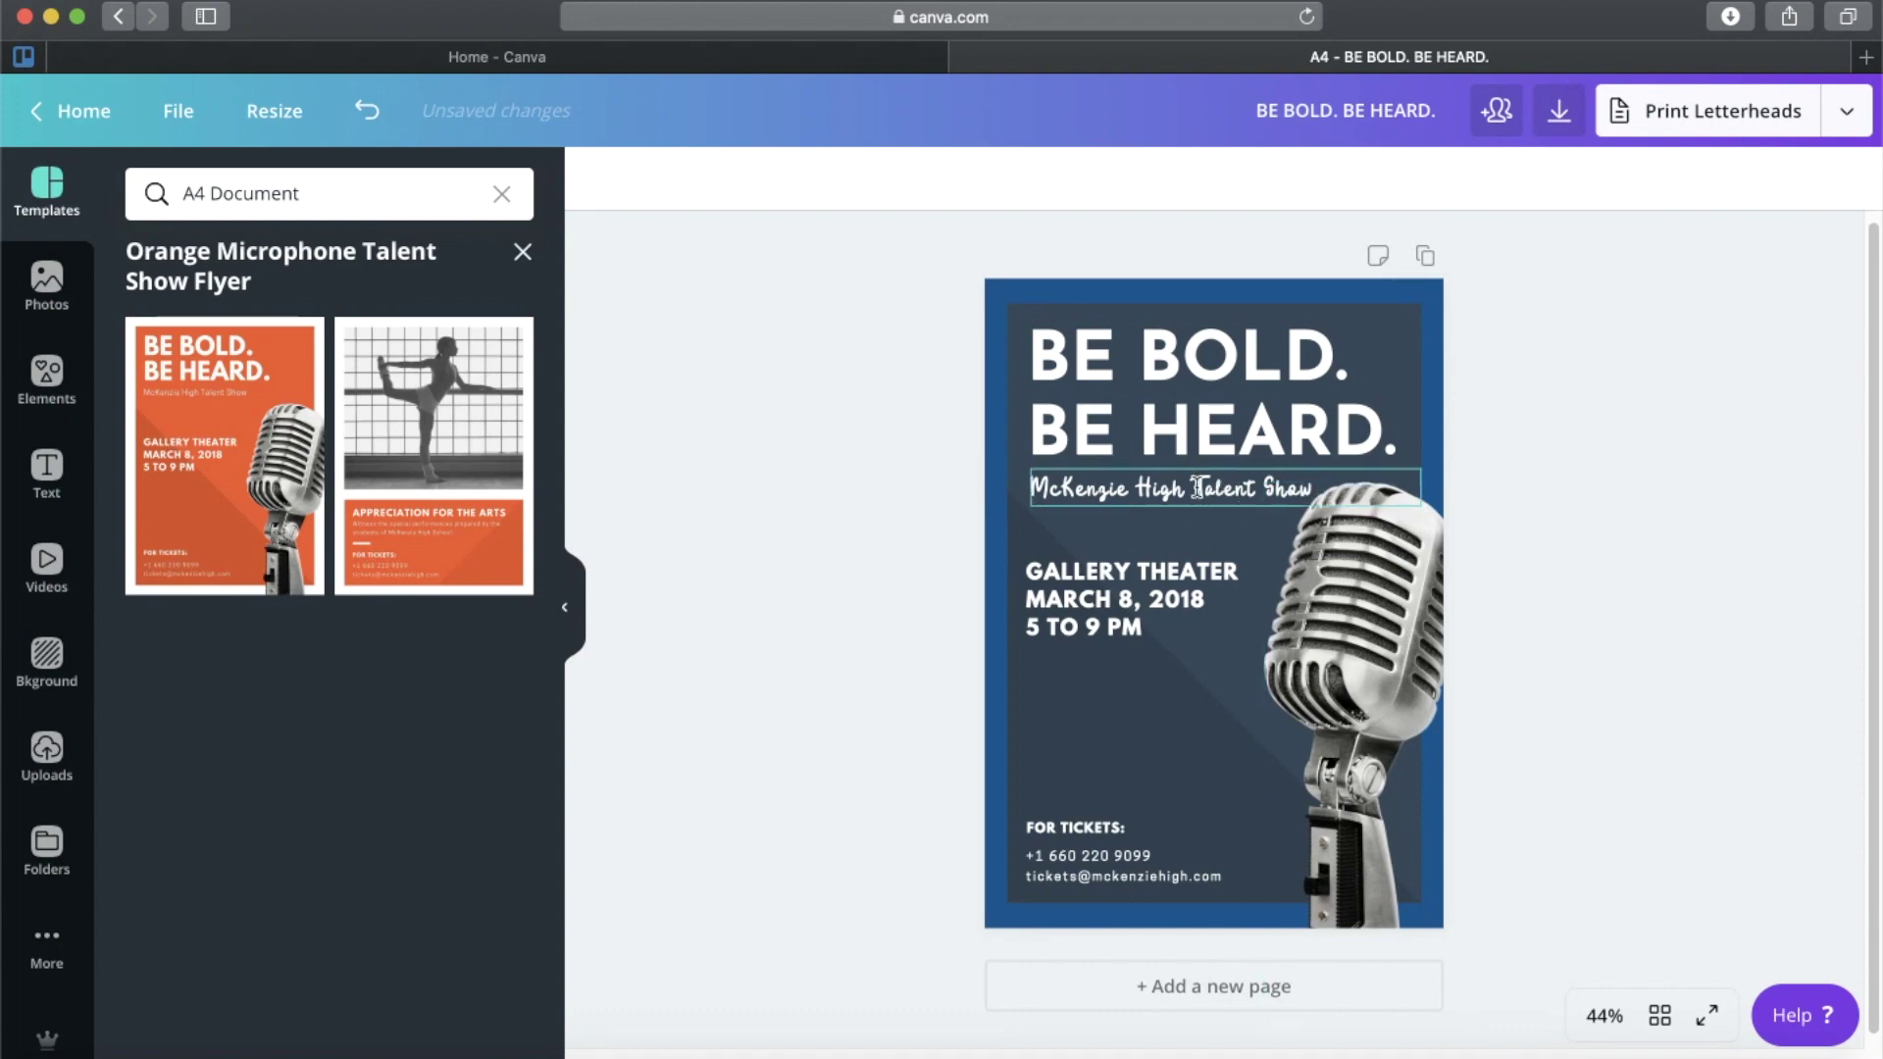
Move the gallery theater, date and time text block down to just above the "FOR TICKETS:" line.
click(1138, 620)
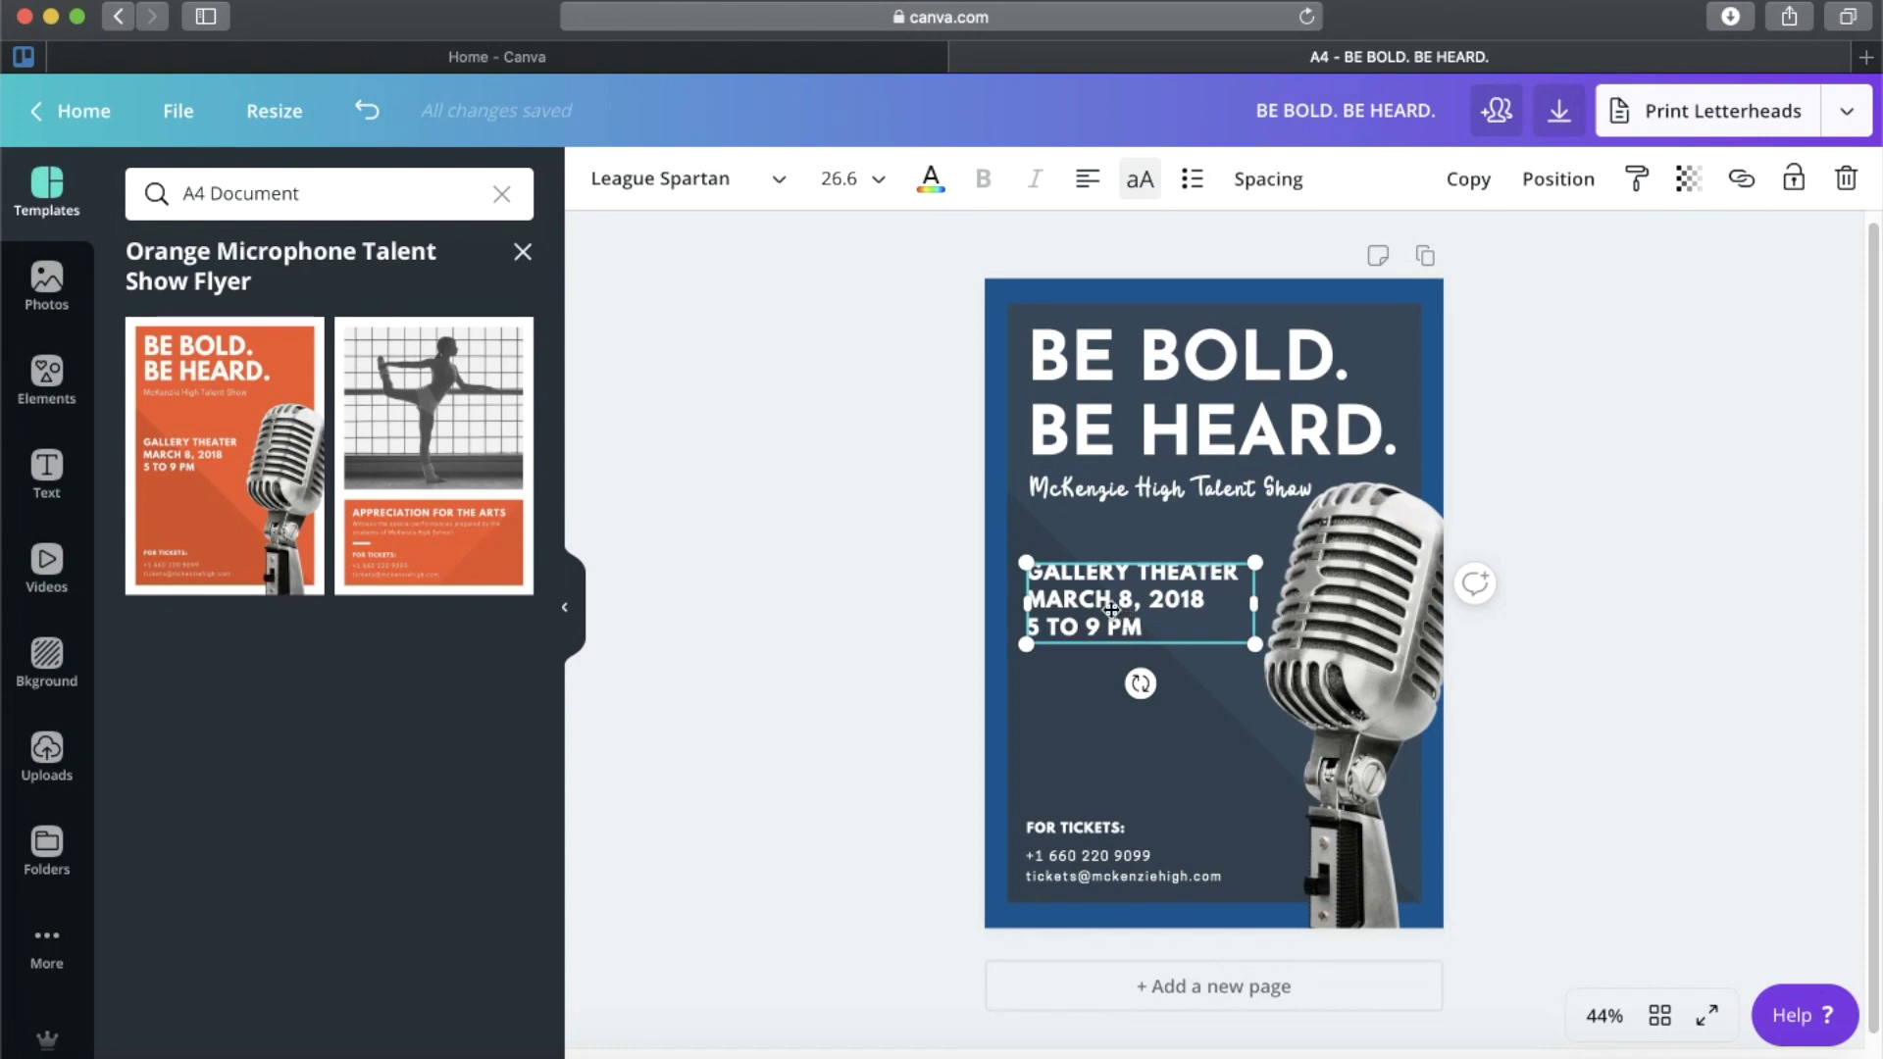
drag(1111, 610, 1109, 764)
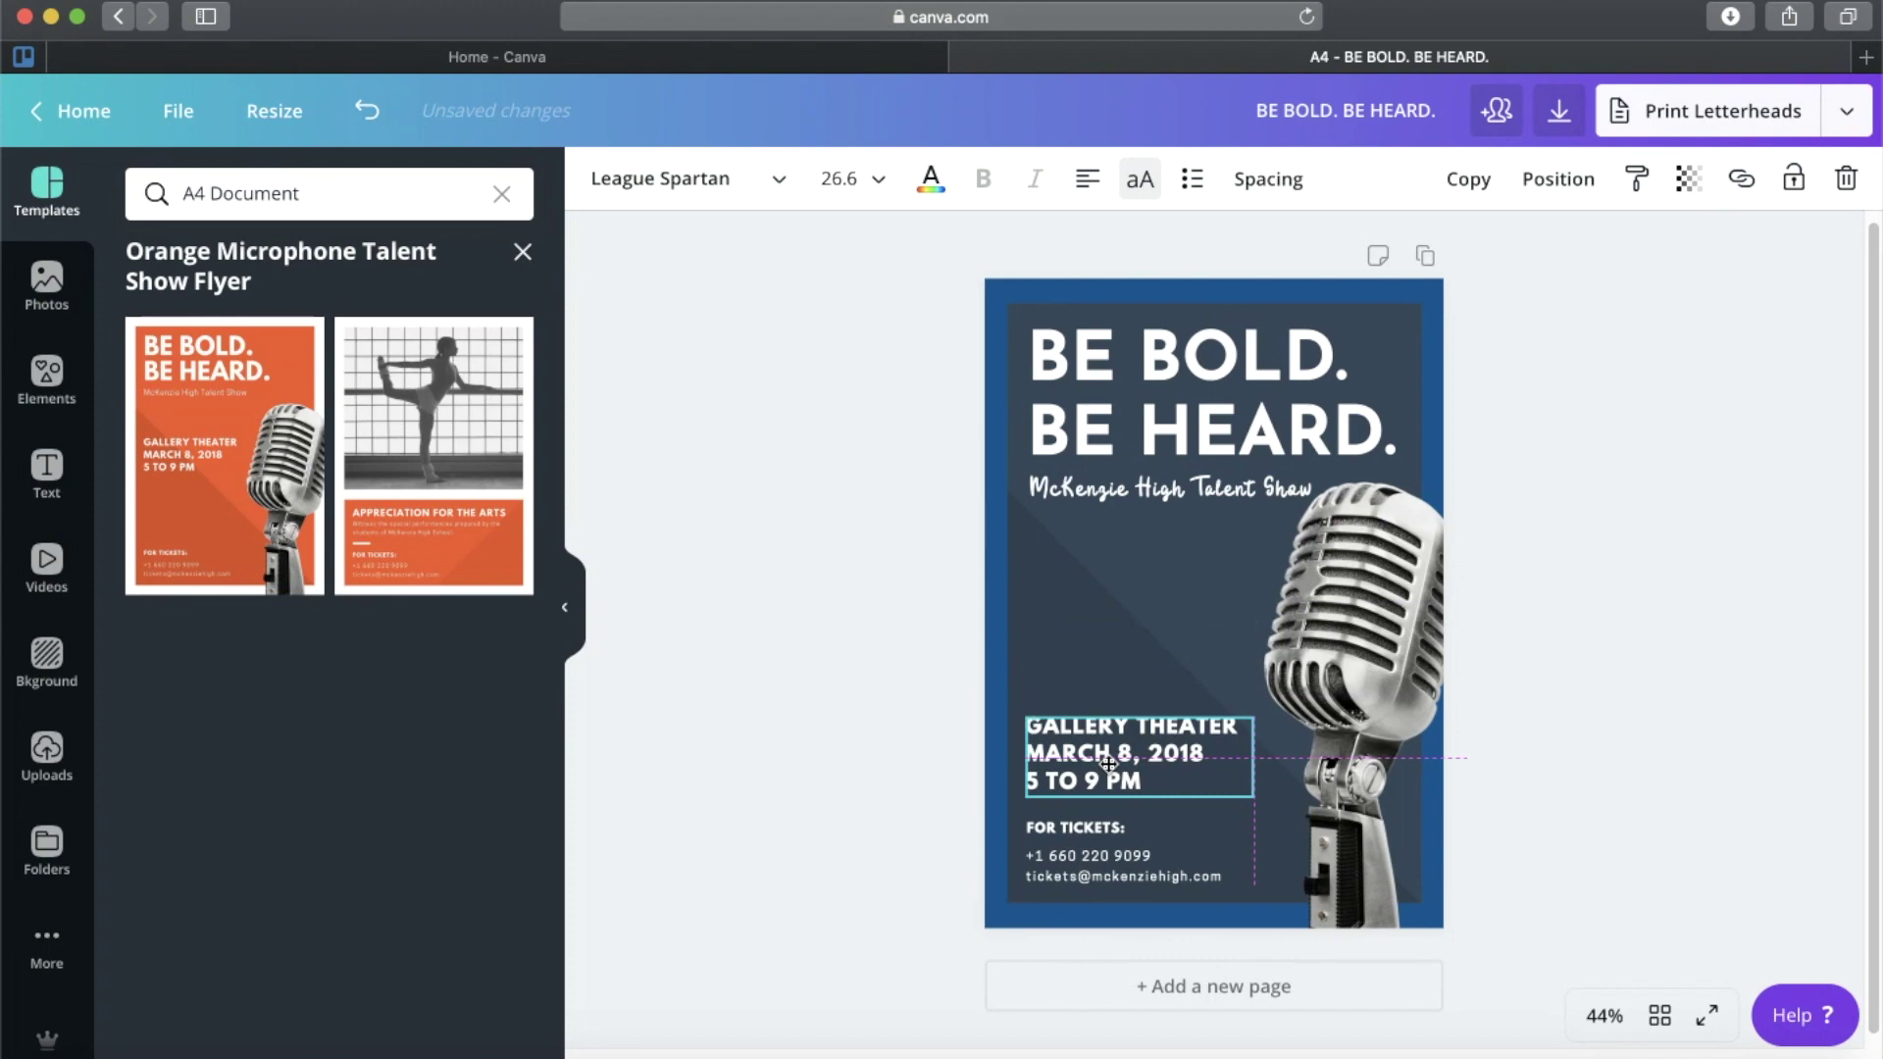
drag(1108, 768, 1108, 773)
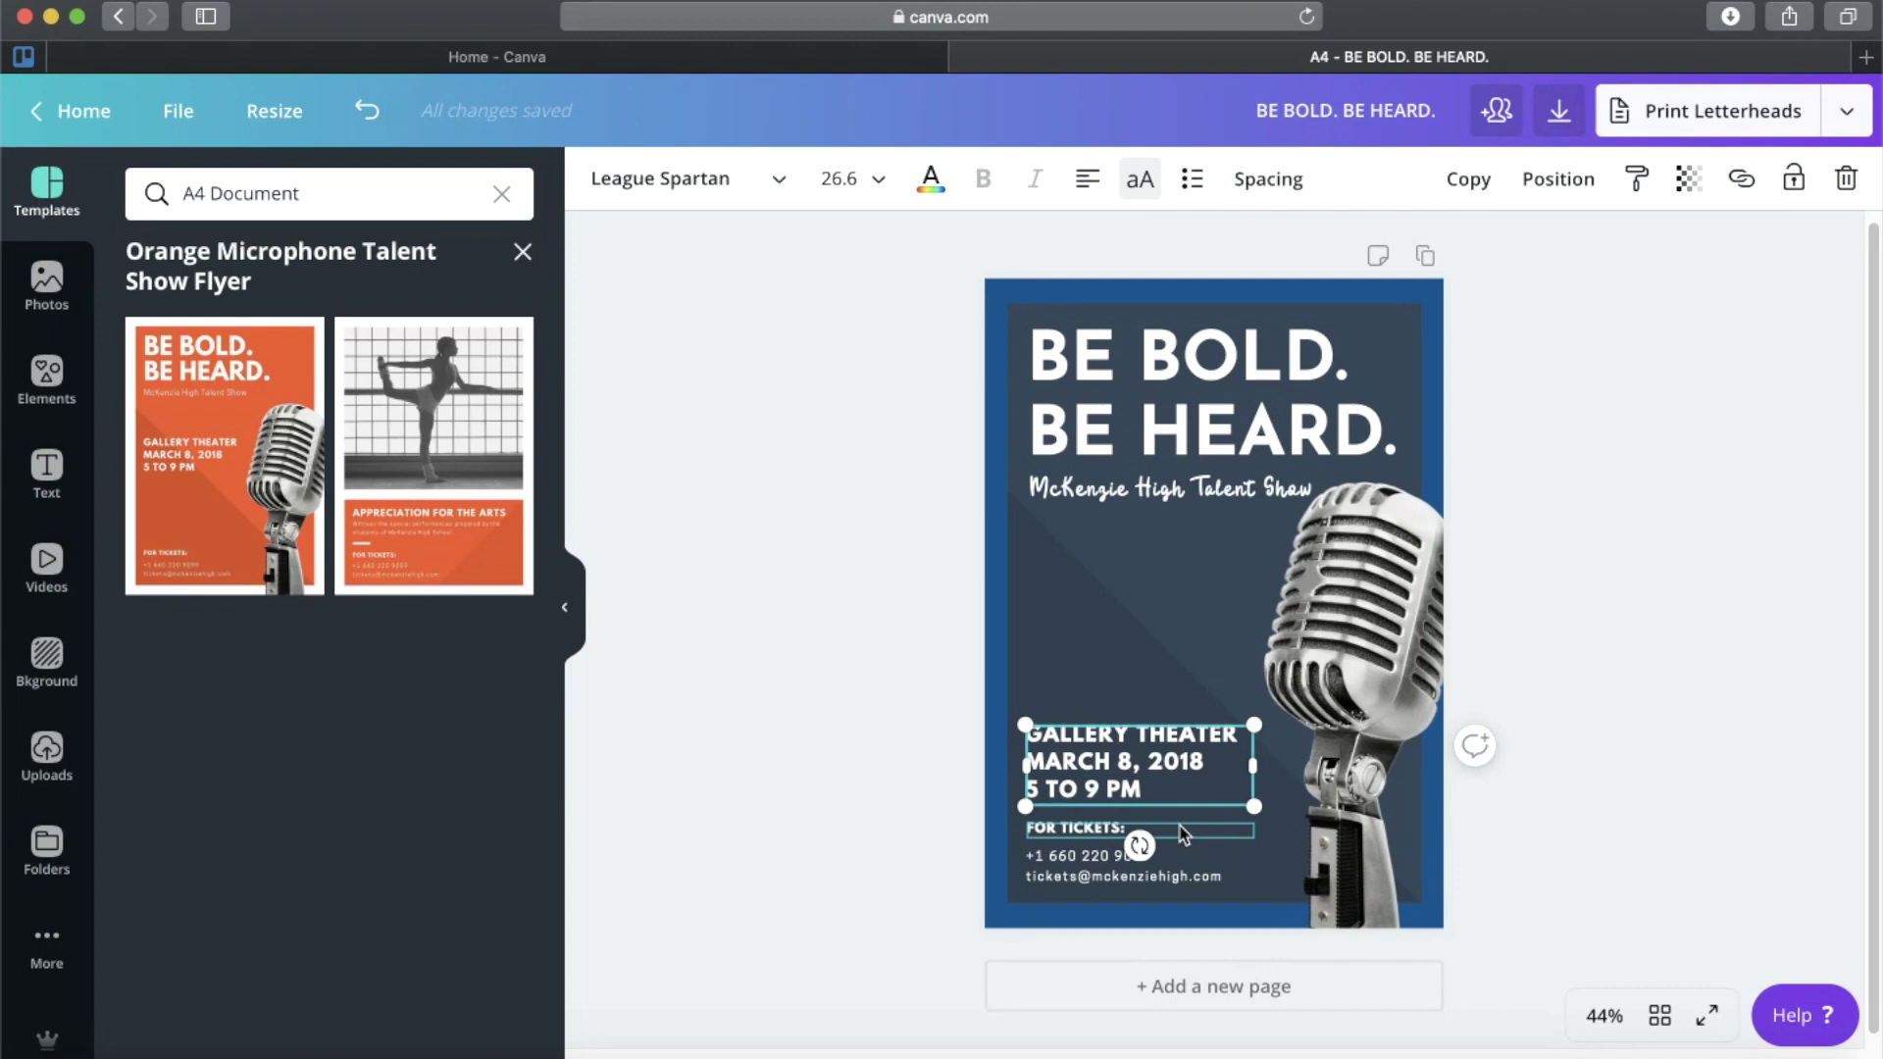
Move the microphone image to the flyer's left side and the event and ticket text blocks to its lower right.
click(1358, 654)
drag(1366, 648, 1083, 663)
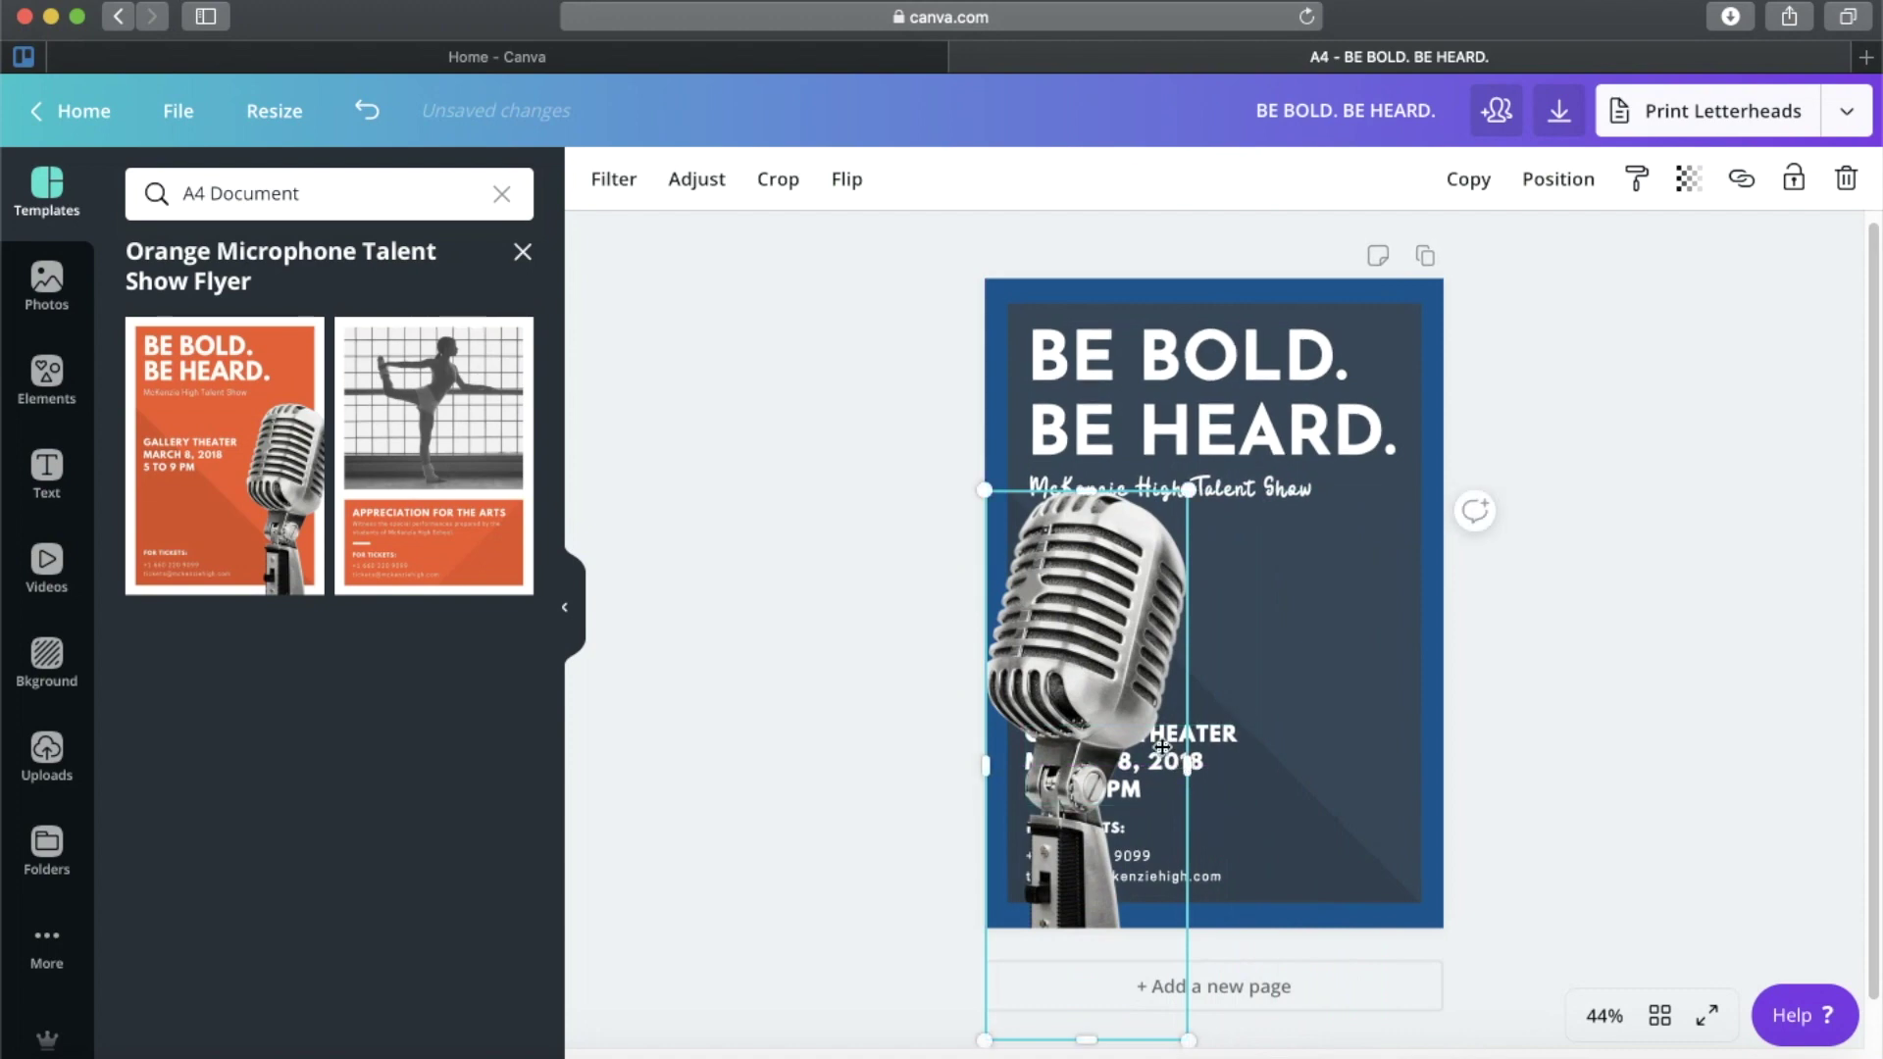
drag(1172, 763, 1287, 752)
drag(1044, 763, 1270, 768)
drag(1078, 827, 1308, 820)
drag(1061, 870, 1288, 867)
drag(1205, 631, 1088, 663)
drag(1347, 758, 1282, 758)
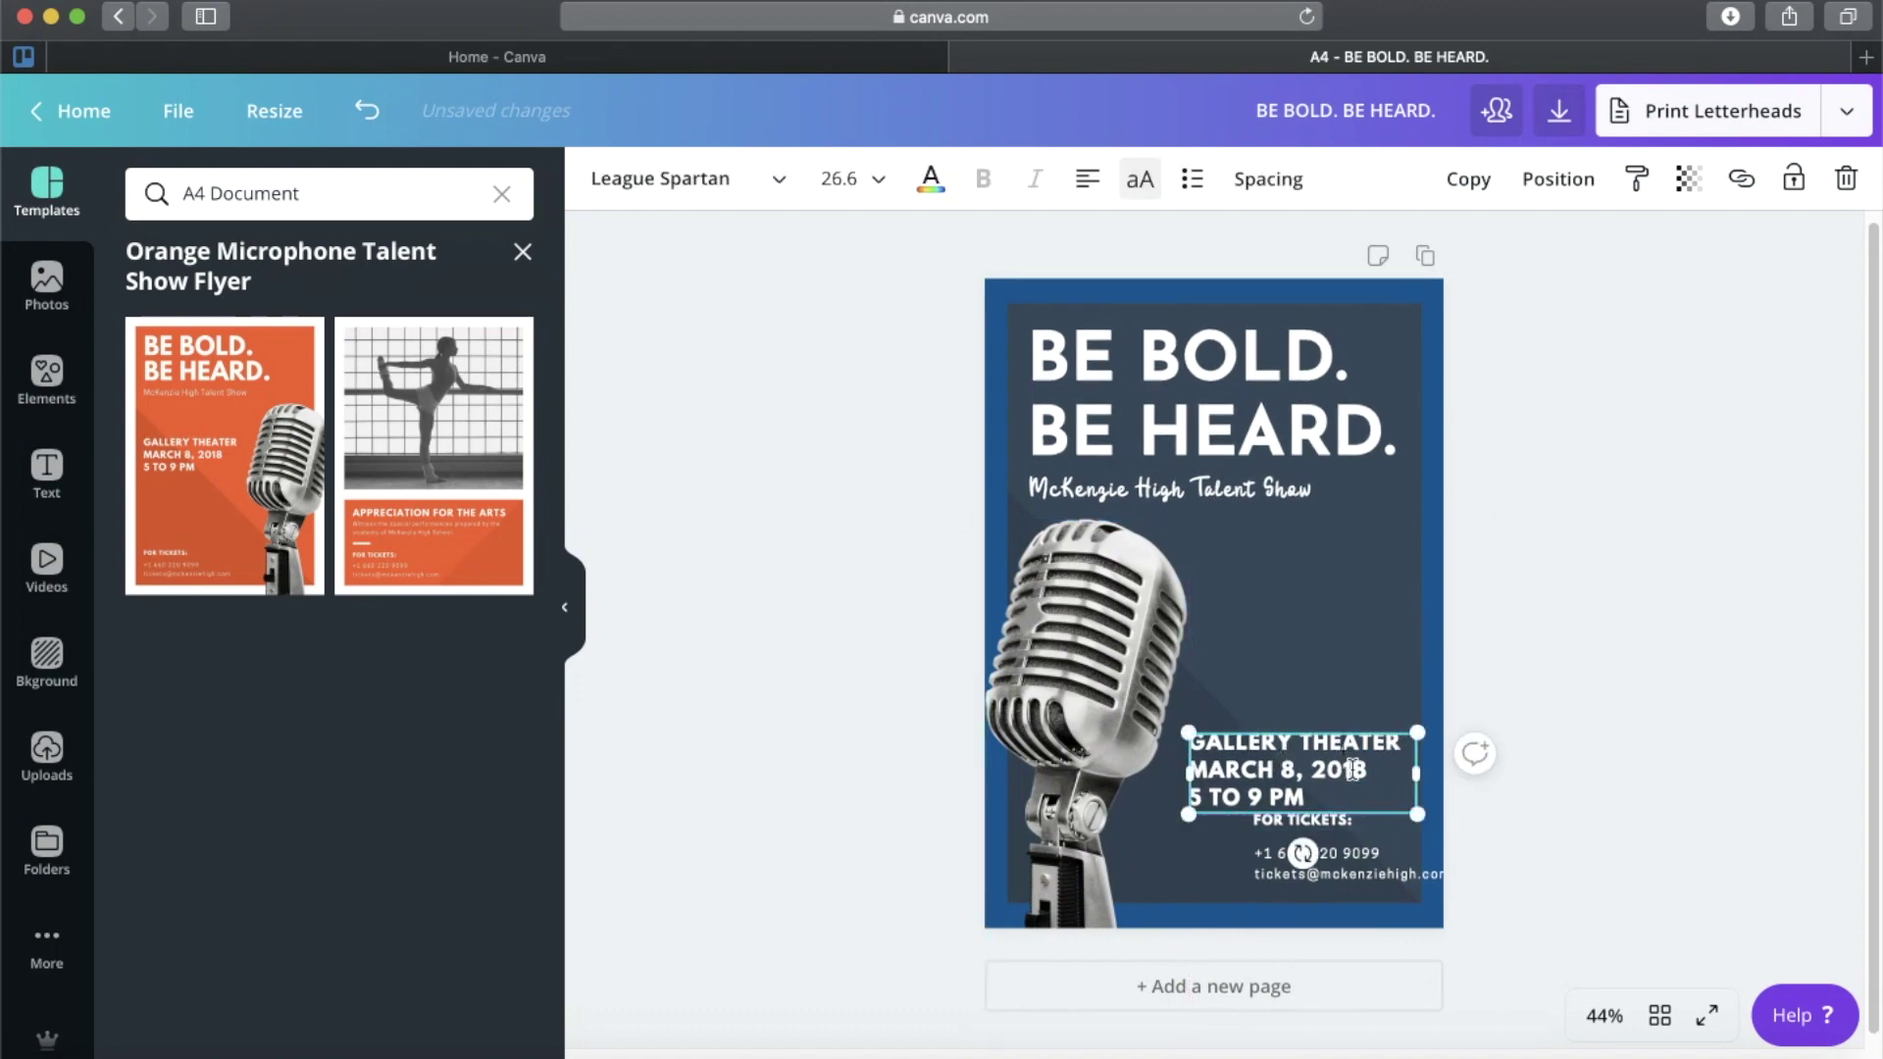
Right-align the gallery theater, date and time text and shift its box left to line up with the headline's right edge.
double_click(1221, 751)
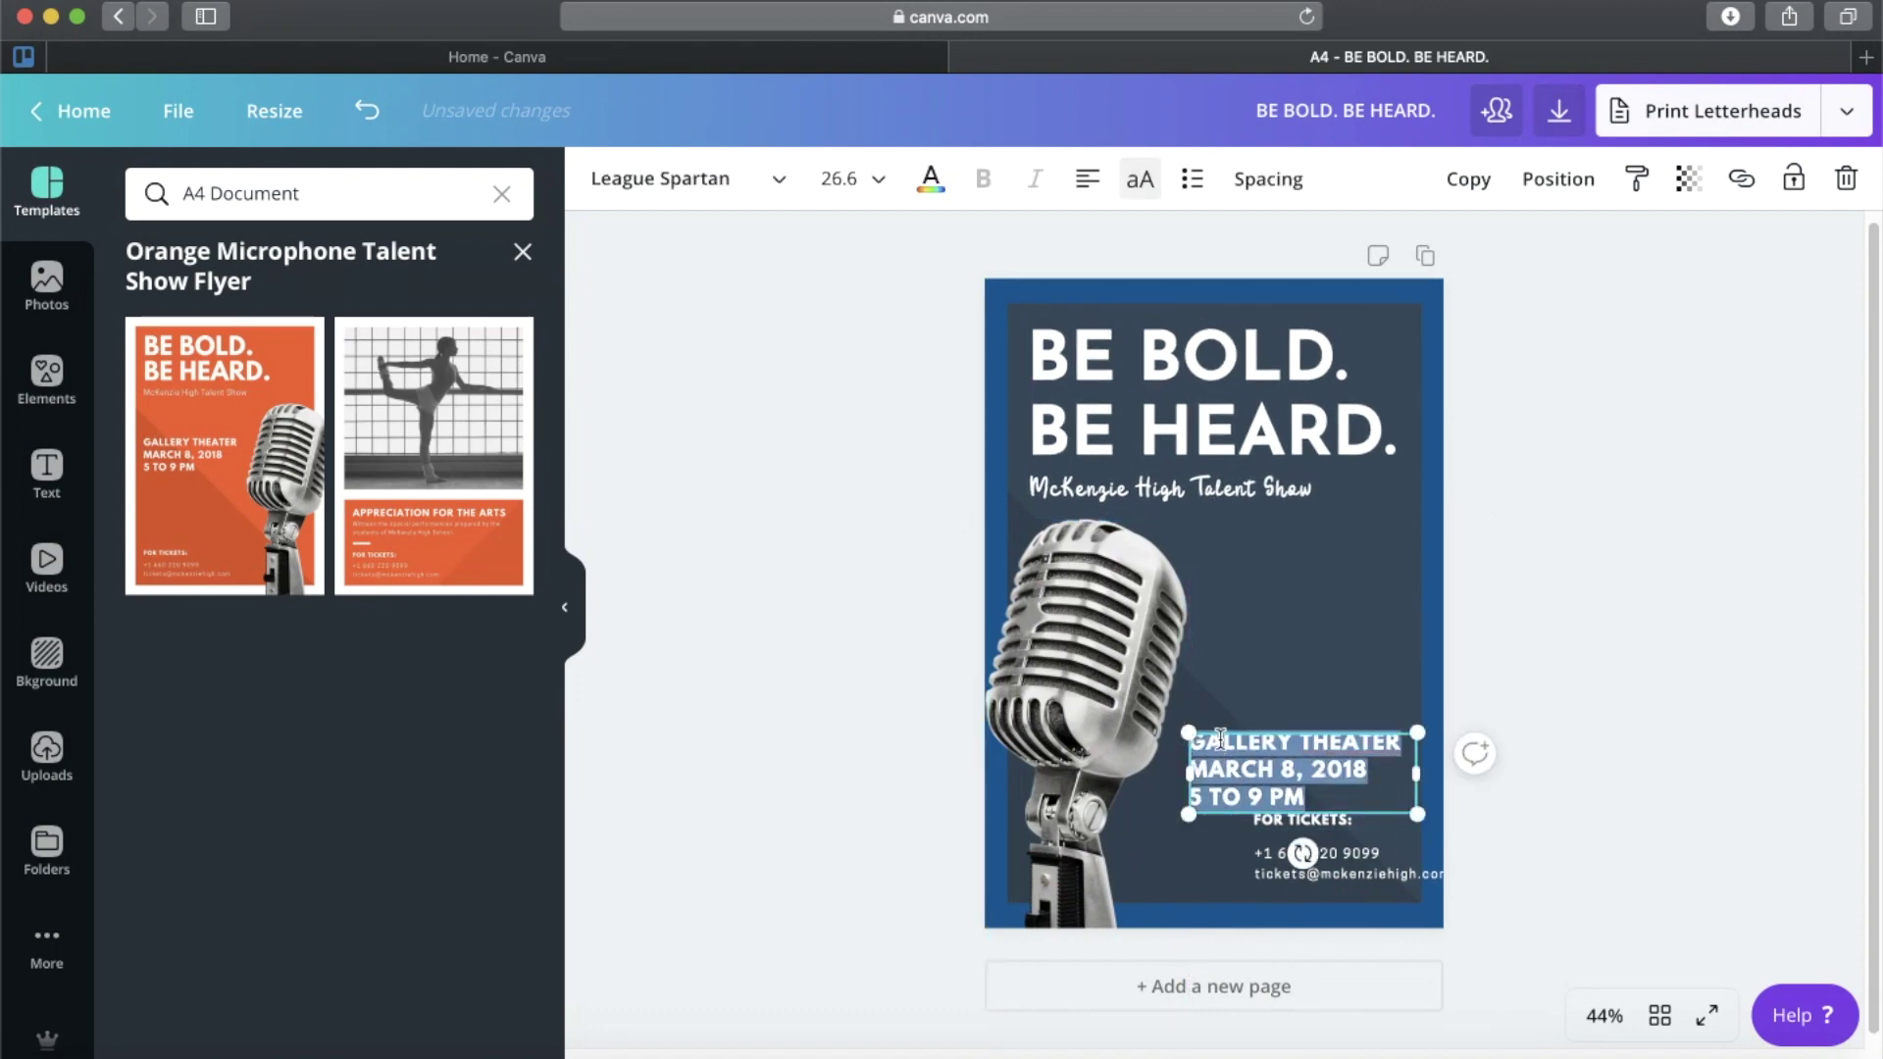
click(1089, 179)
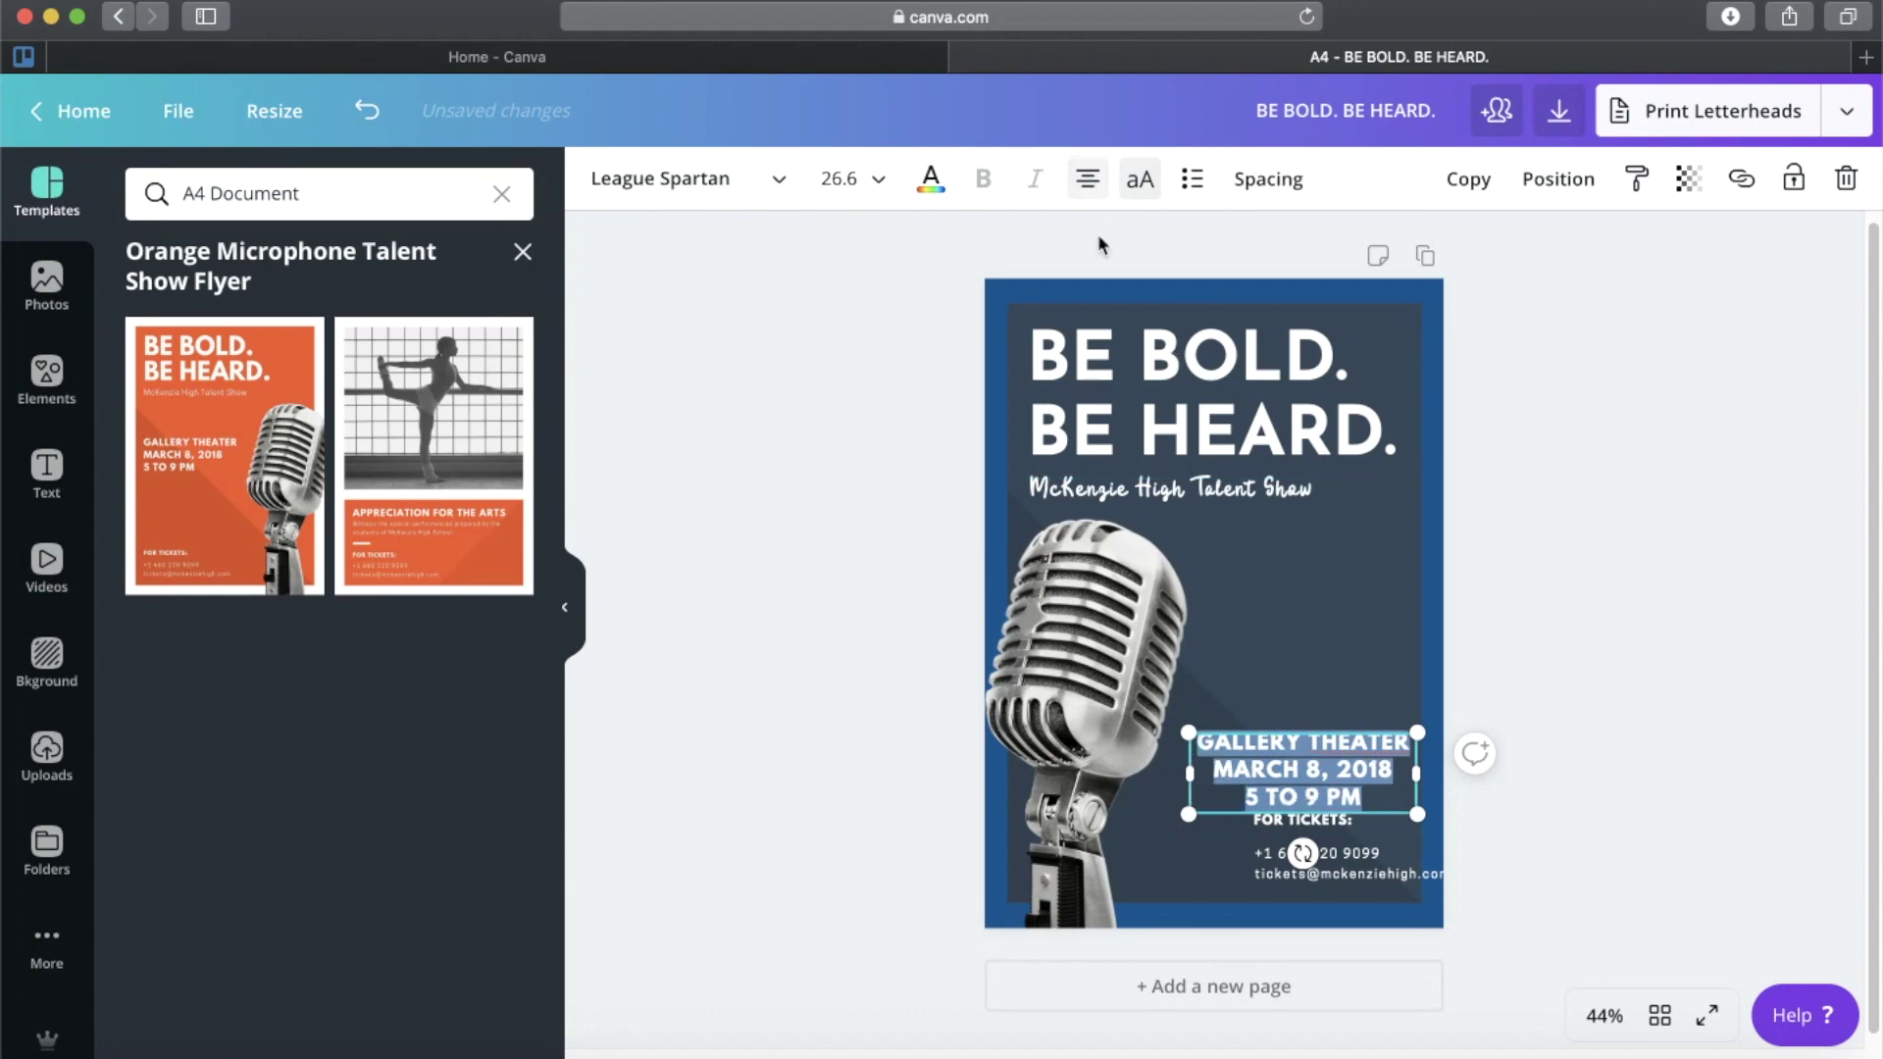
click(1089, 181)
click(1089, 181)
click(1089, 181)
click(1089, 182)
key(Escape)
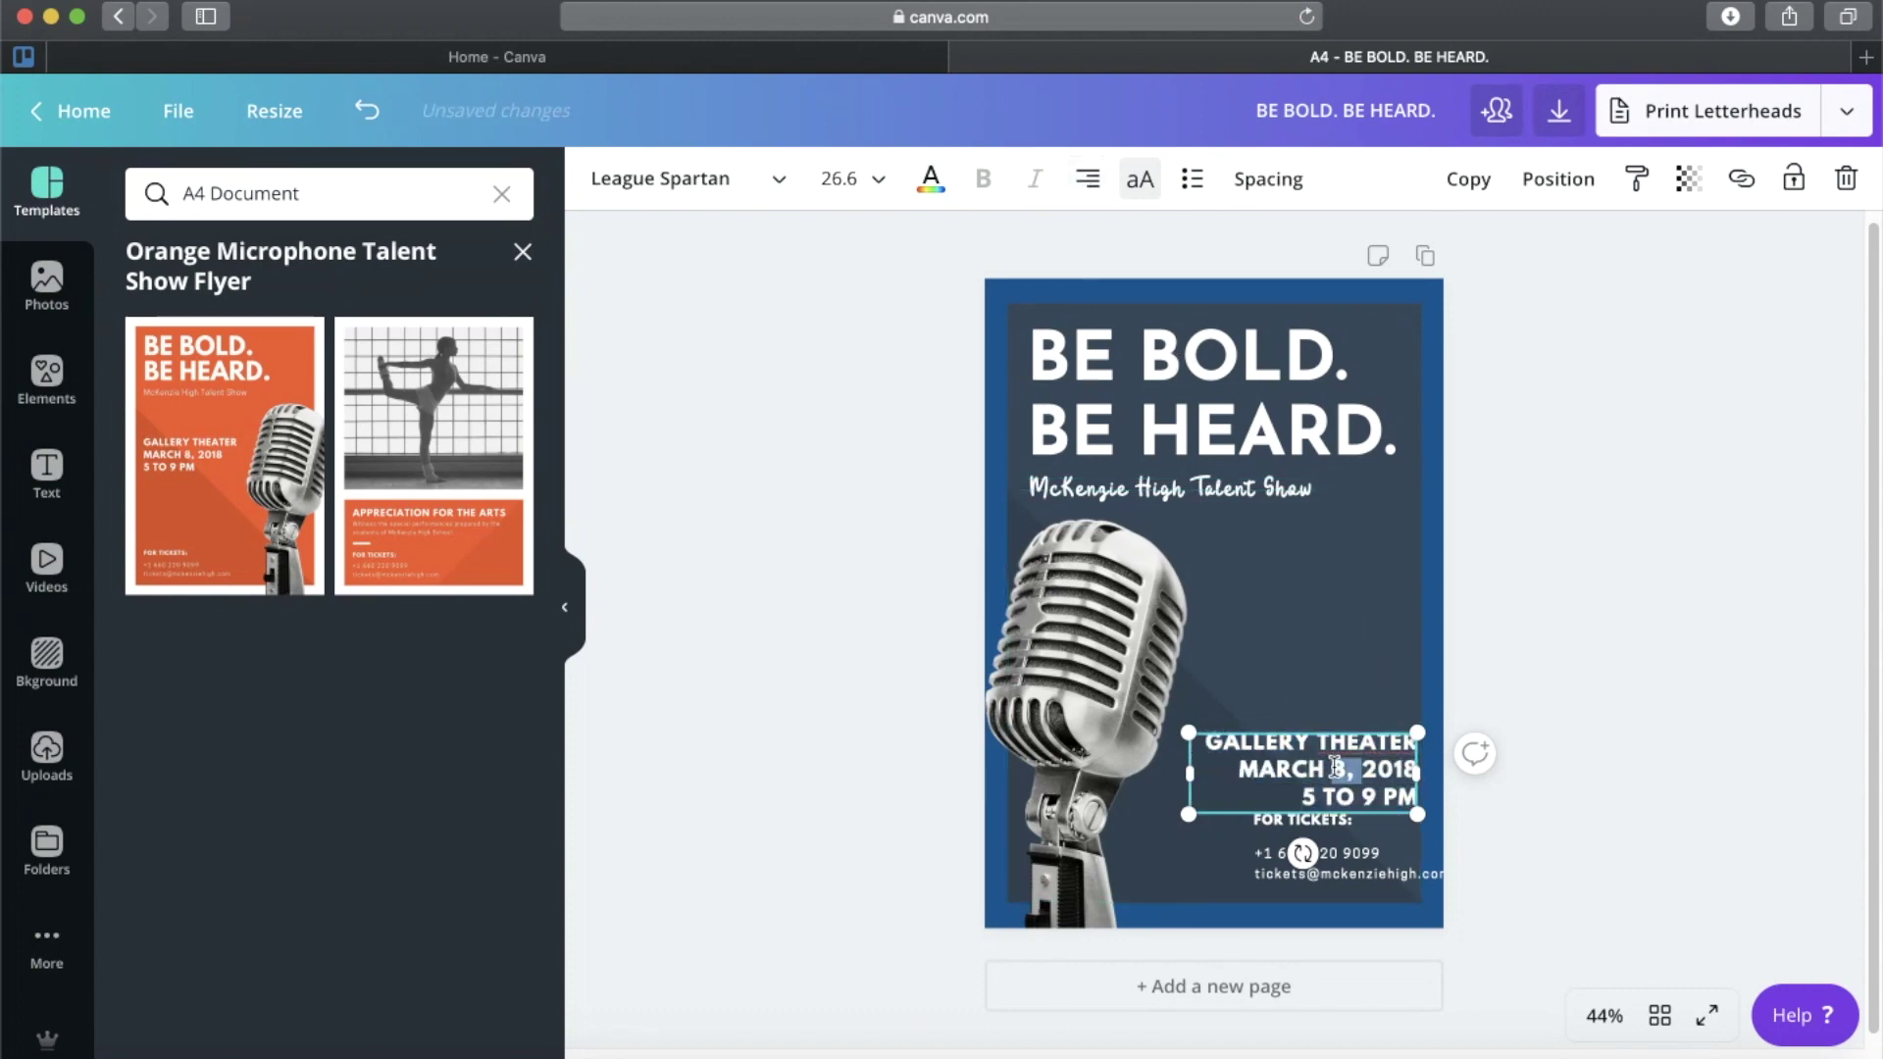
key(Escape)
click(1389, 734)
Right-align the "FOR TICKETS:" text and move its box left to line up with the event details' right edge.
click(1309, 820)
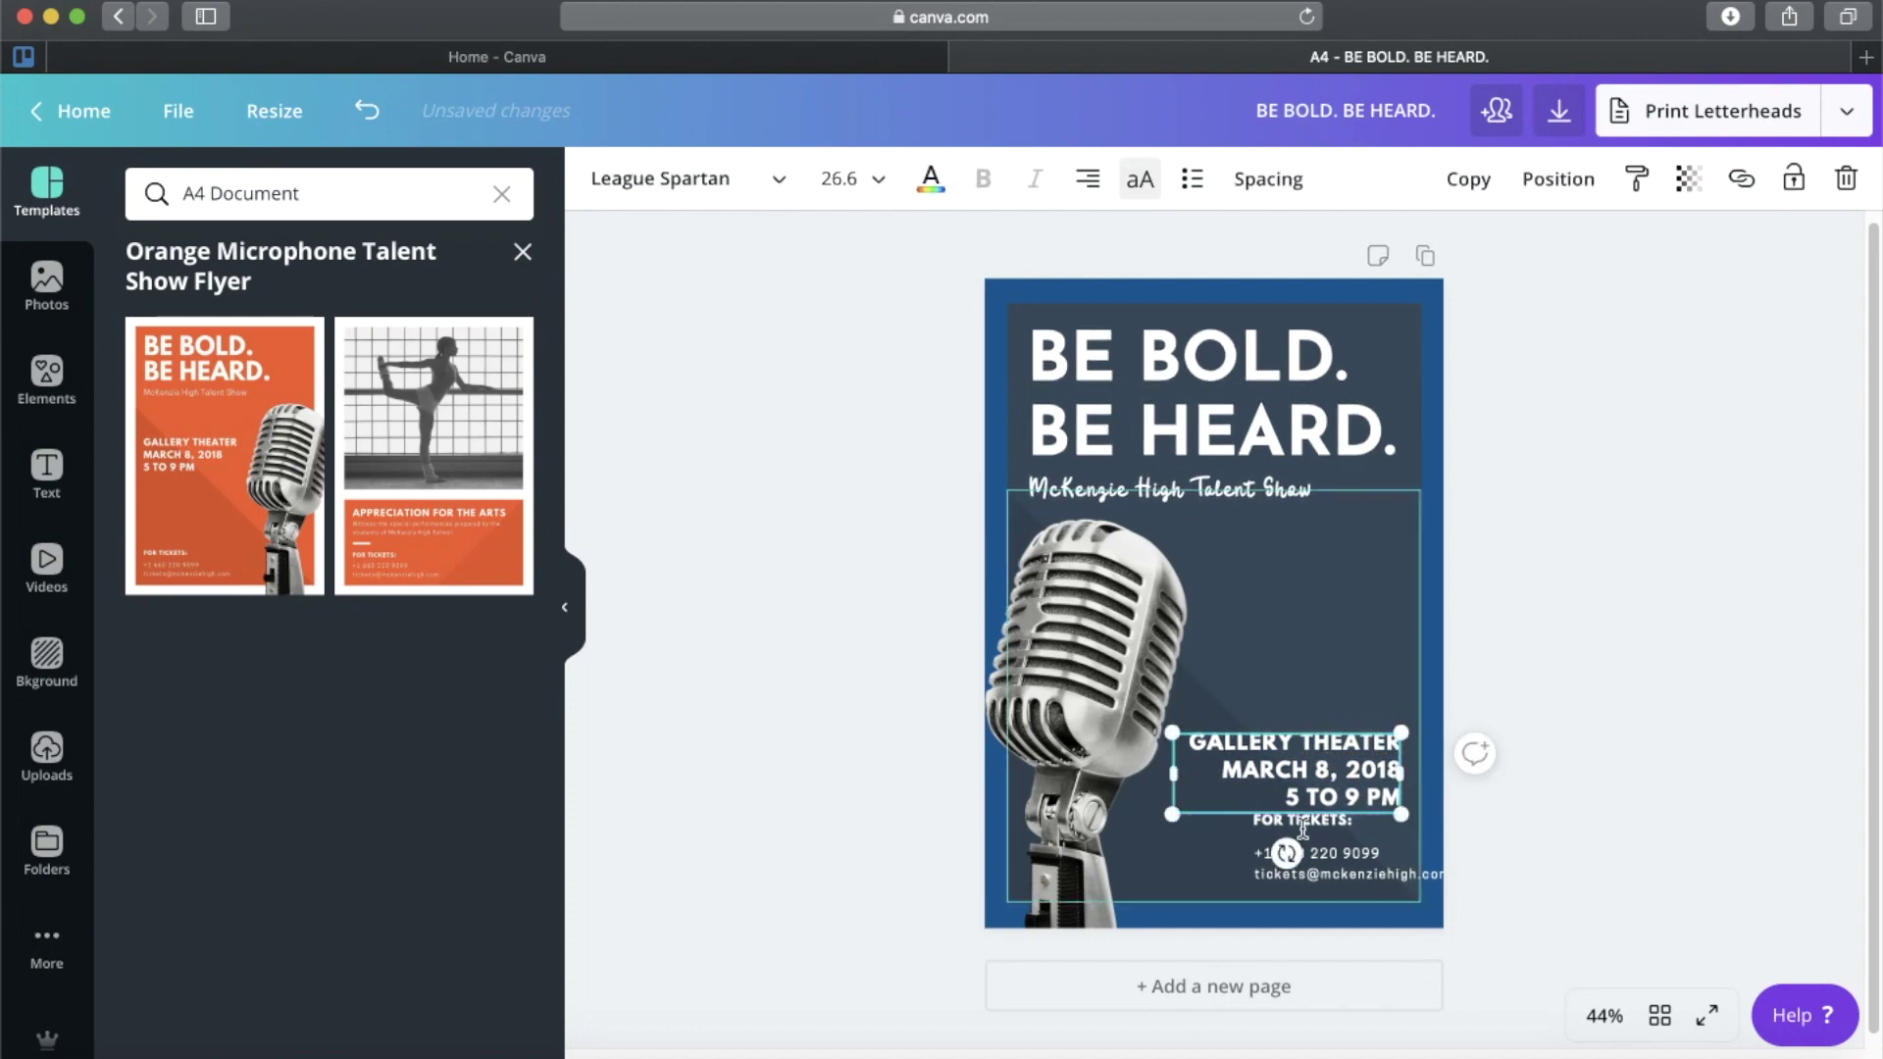
click(1085, 187)
click(1084, 187)
click(1085, 186)
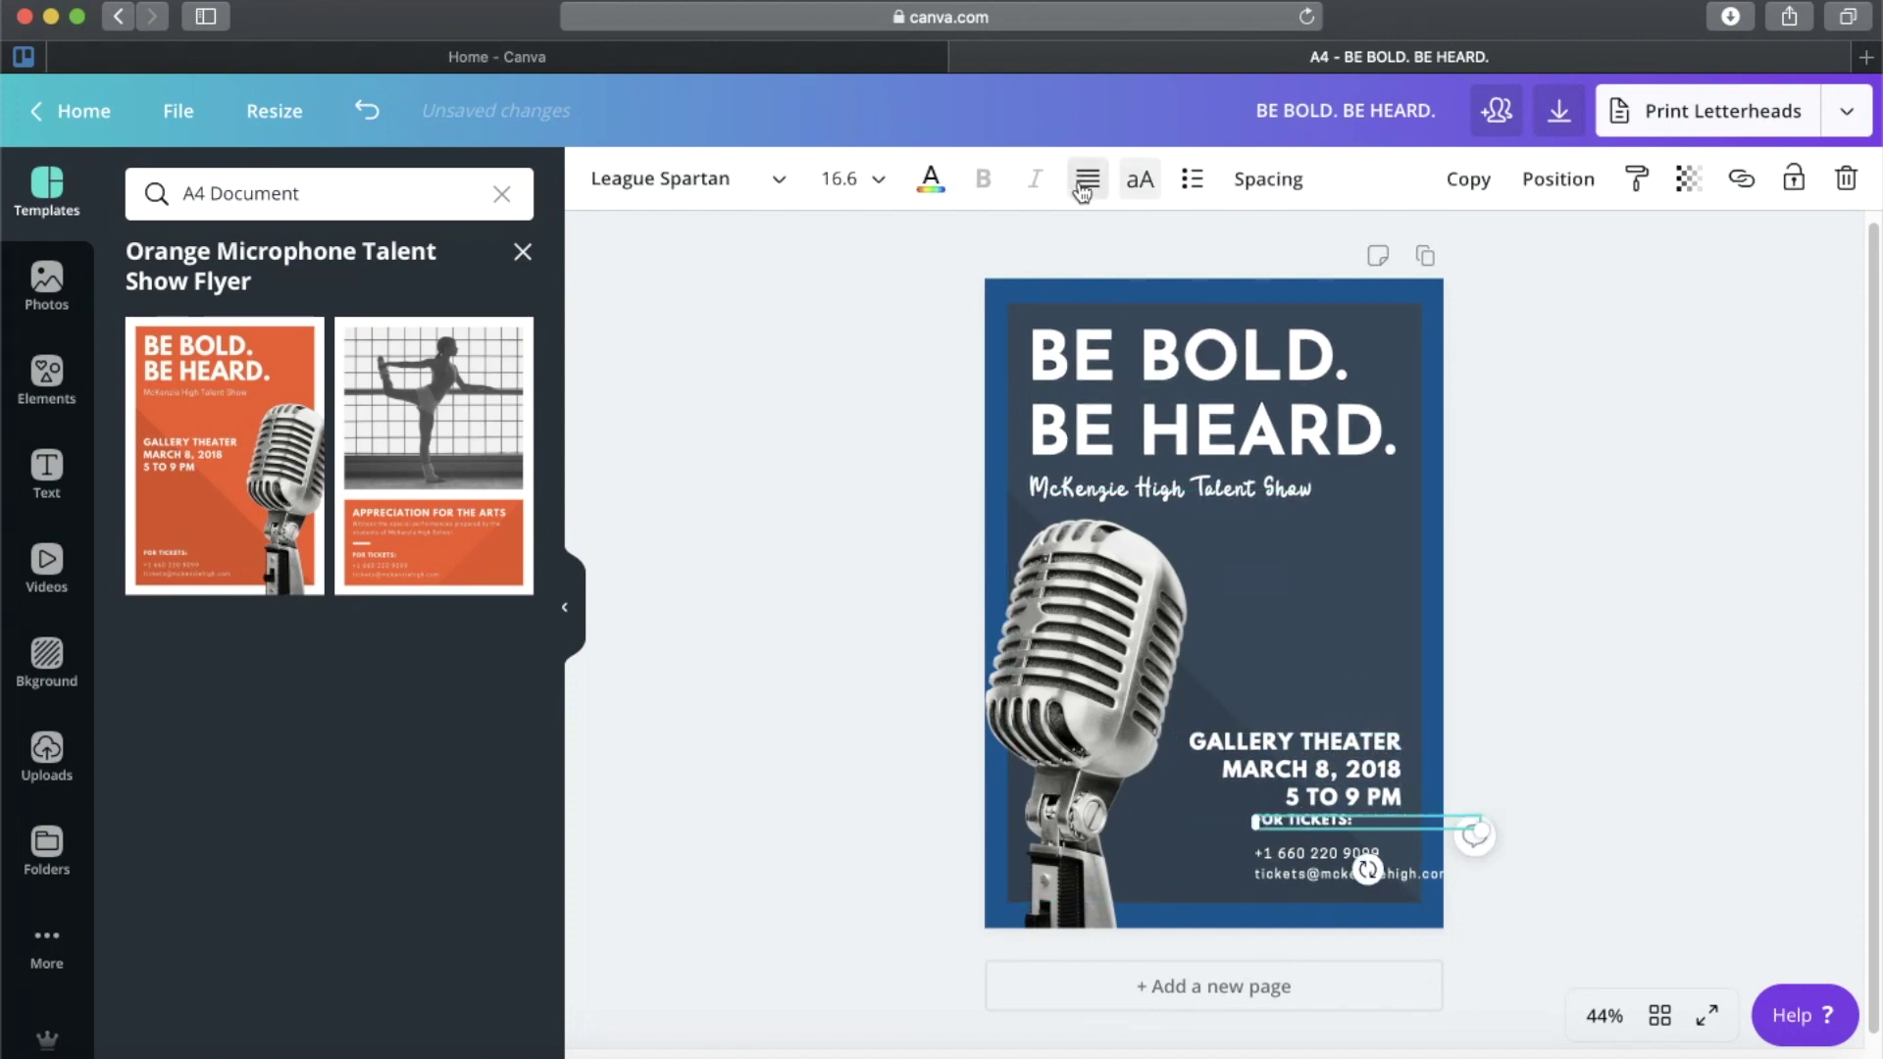
click(1085, 185)
click(1085, 184)
drag(1366, 826, 1319, 826)
Right-align the phone and e-mail contact lines and move their box left, flush with the text above.
click(1319, 863)
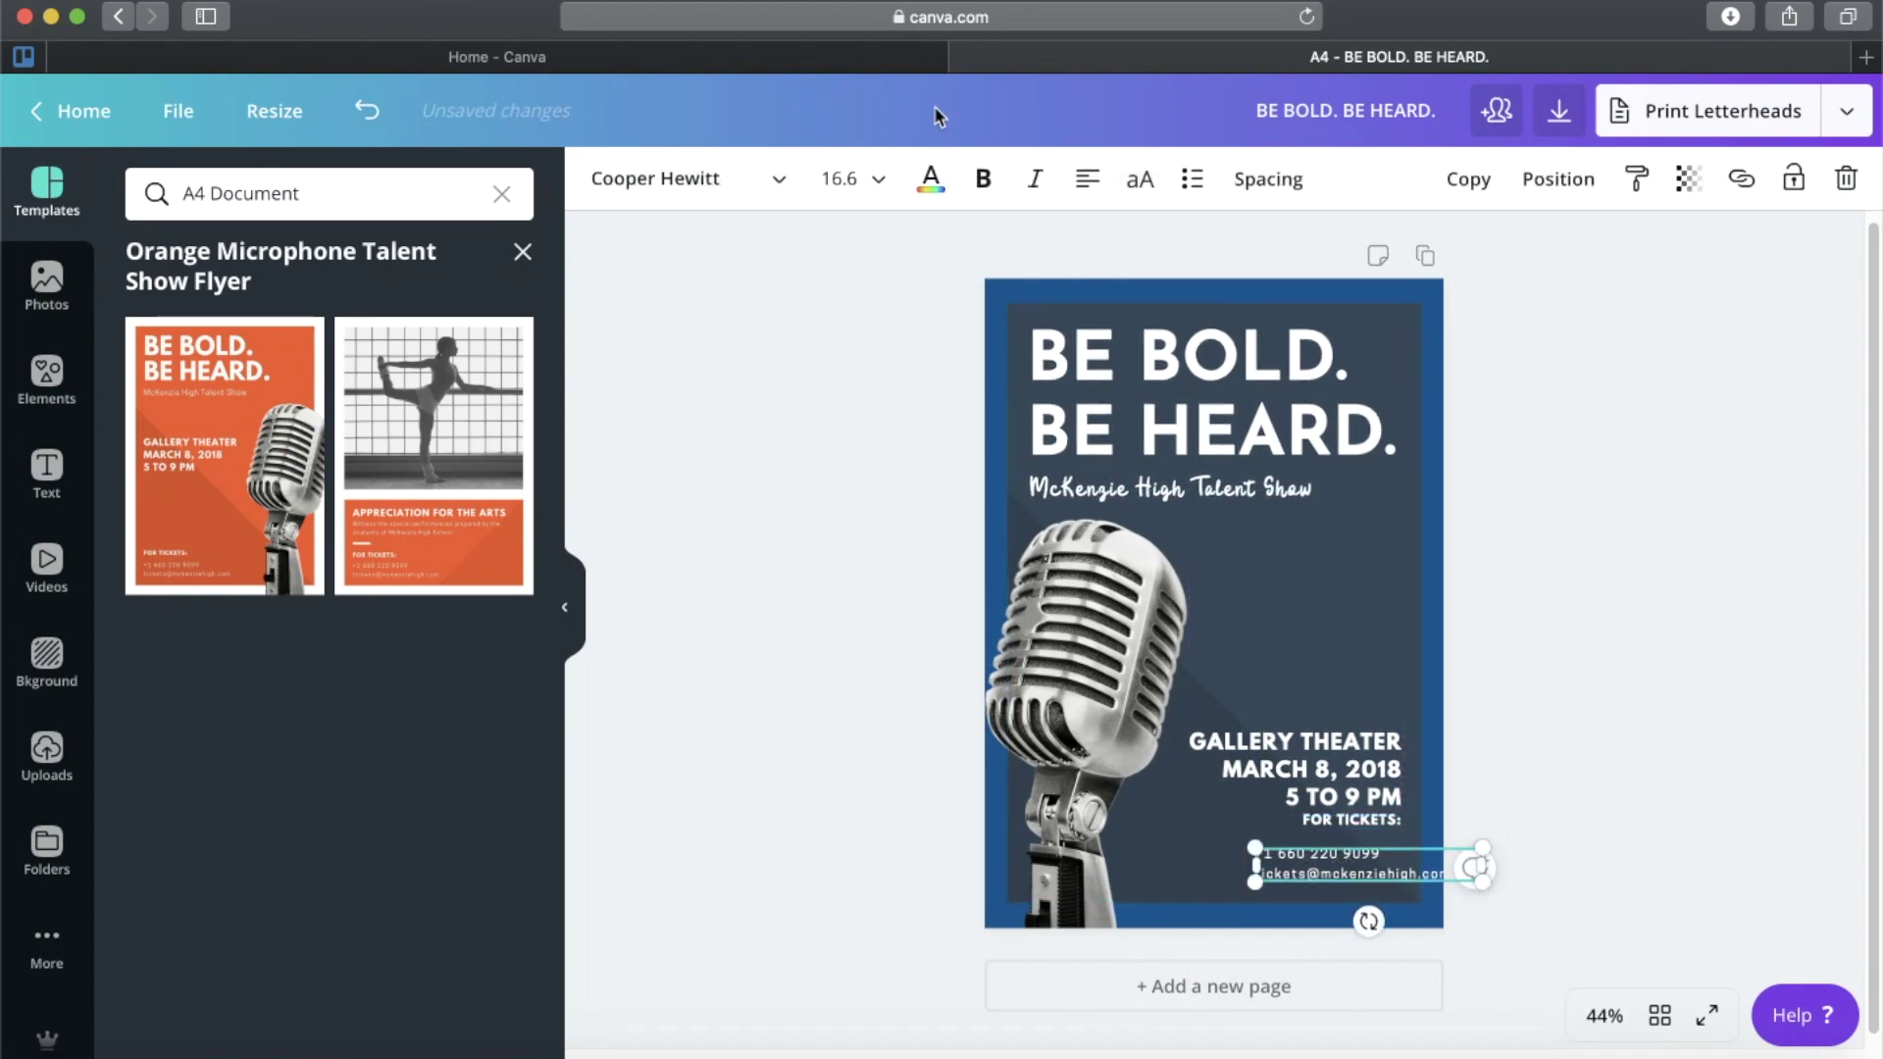
click(1086, 180)
click(1087, 181)
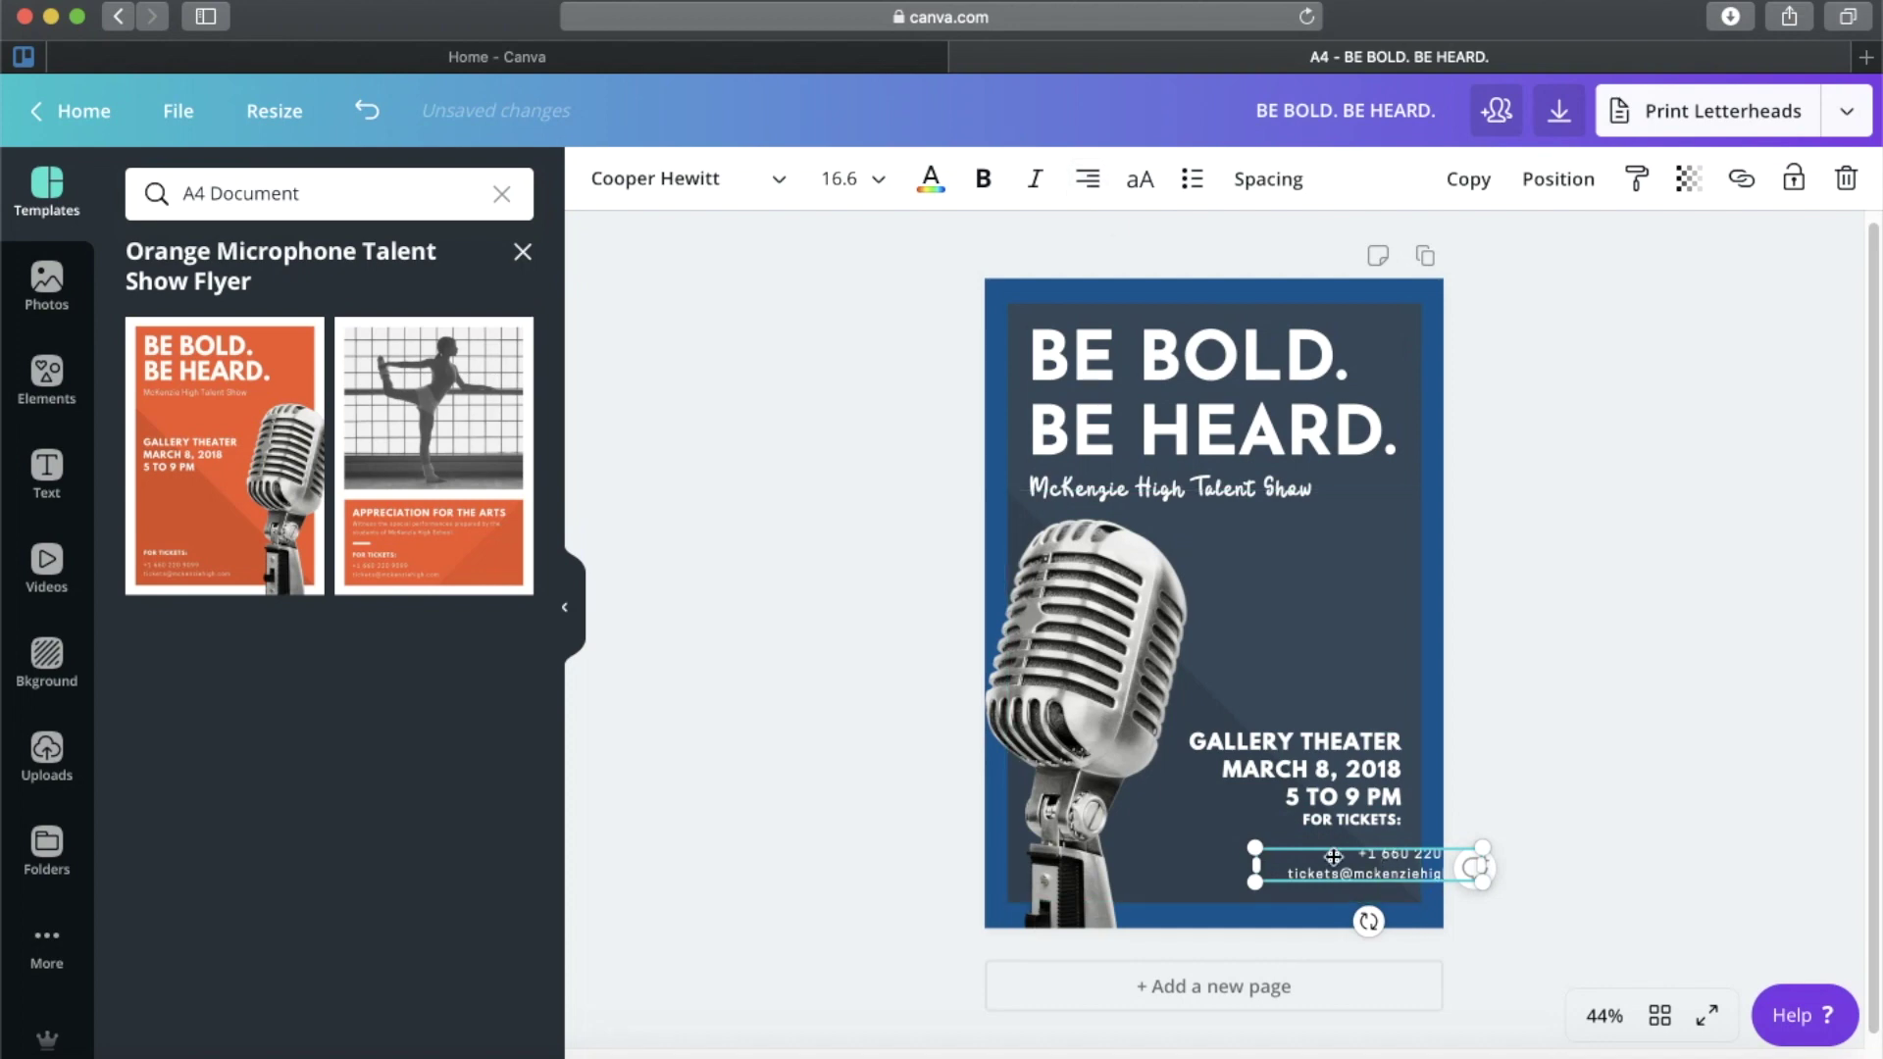
drag(1396, 859, 1318, 857)
click(1656, 698)
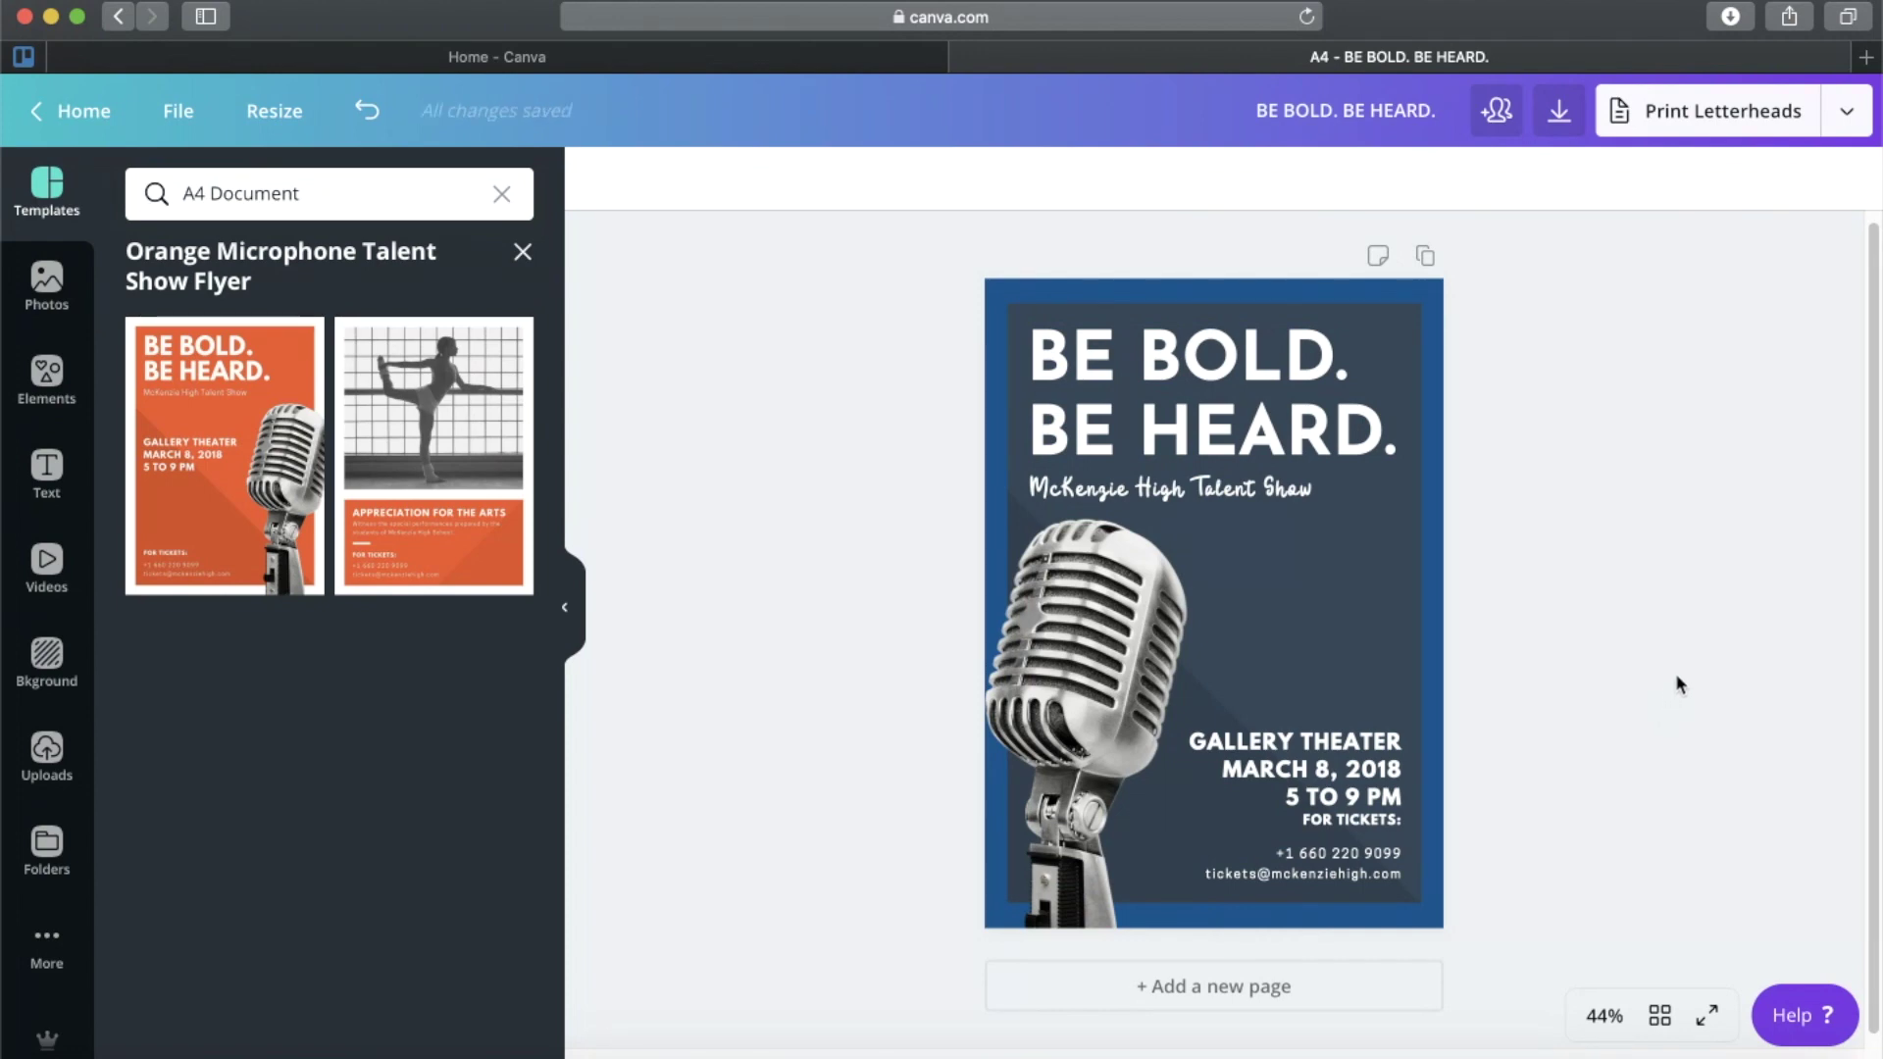
Add a second page and apply the template's "Appreciation for the Arts" layout with the dancer photo to it.
scroll(1510, 686, down, 1)
click(1293, 985)
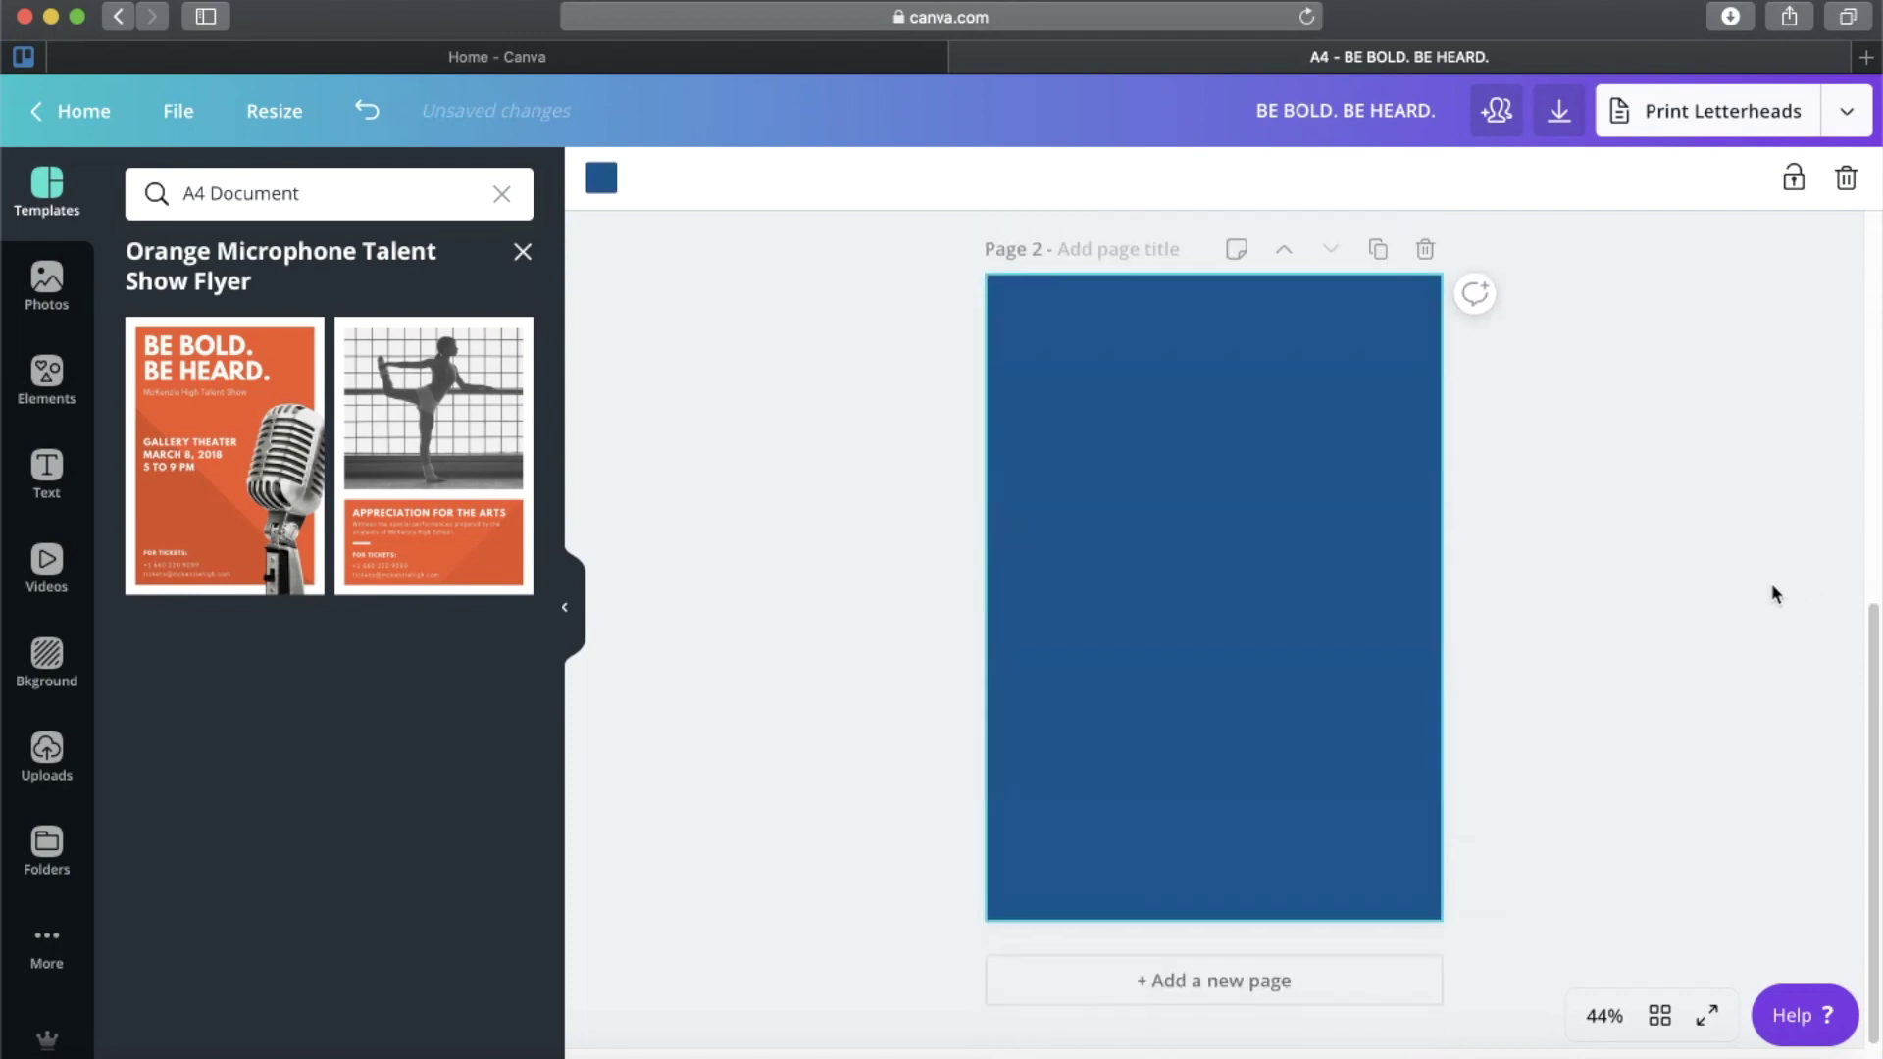
click(451, 420)
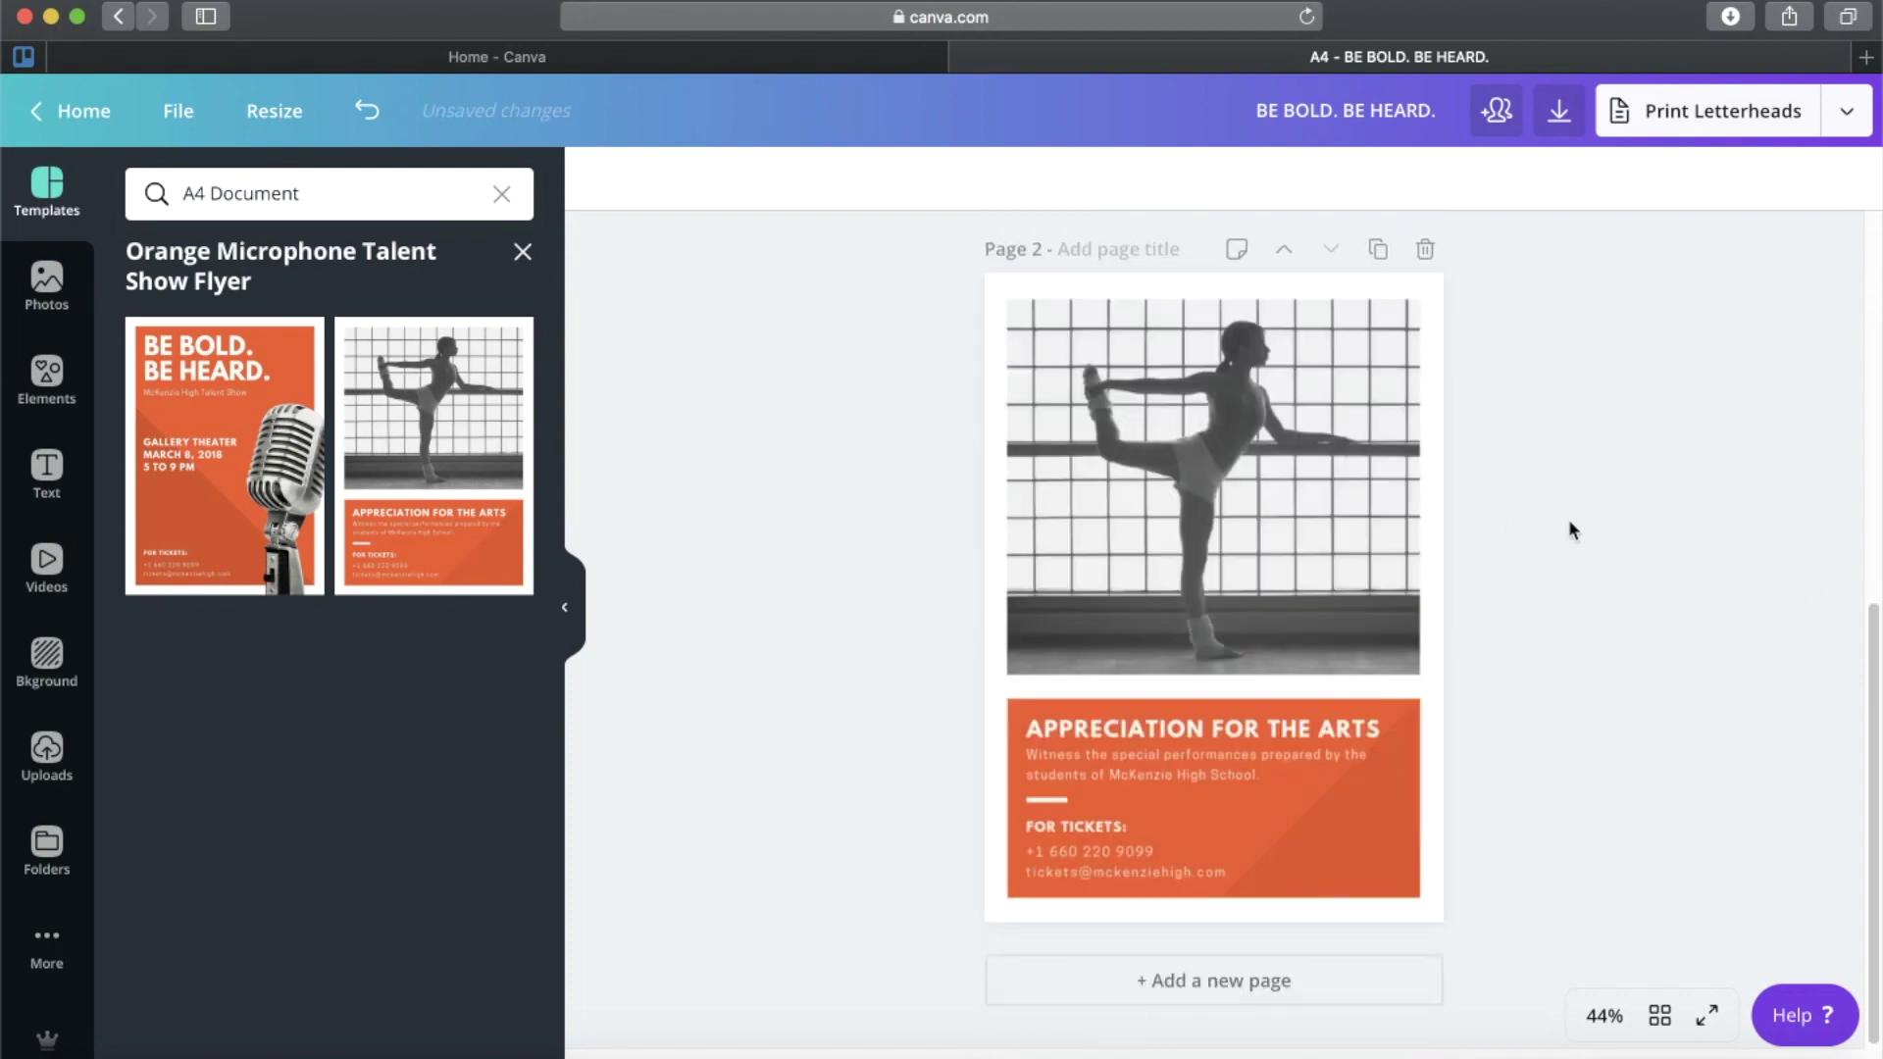
Recolour the orange text panel on page 2 with the document's dark blue.
click(1409, 713)
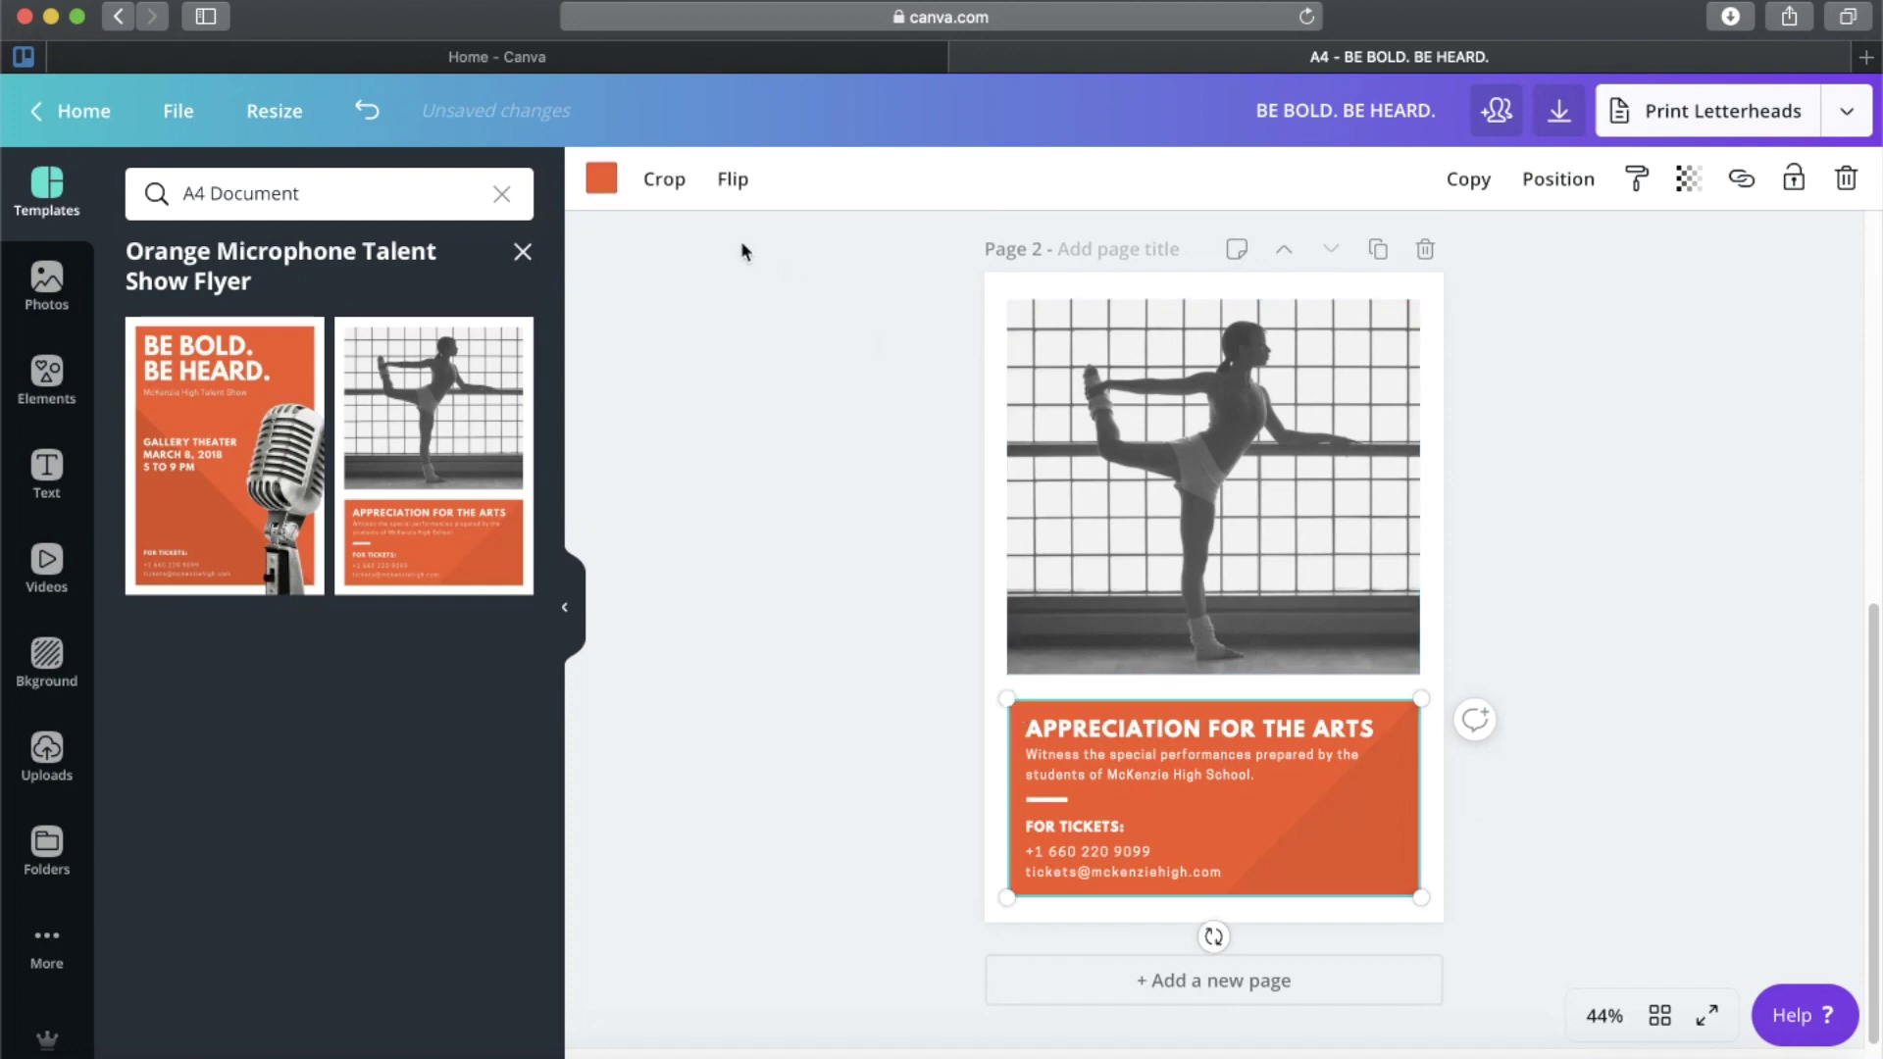
click(601, 178)
click(285, 278)
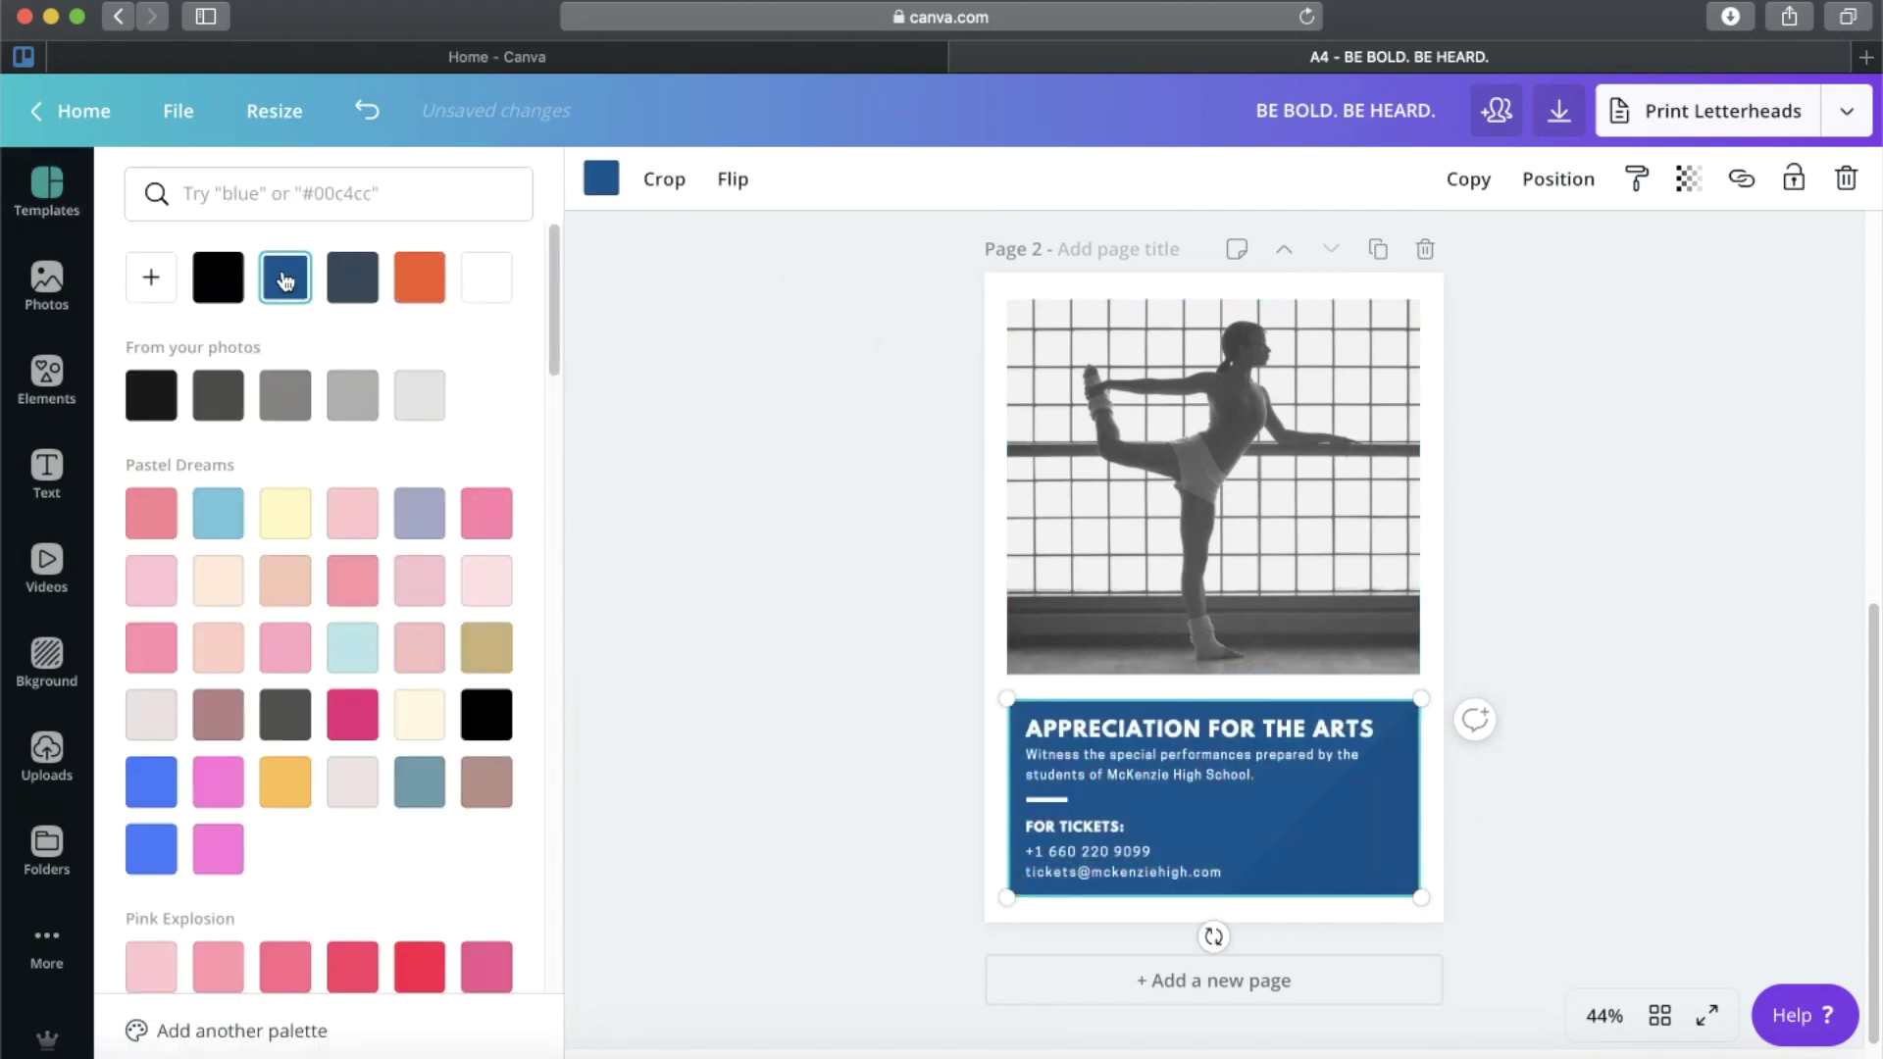
Recolour page 2's text panel with the document's dark slate blue and delete the dancer photo from its frame.
click(351, 275)
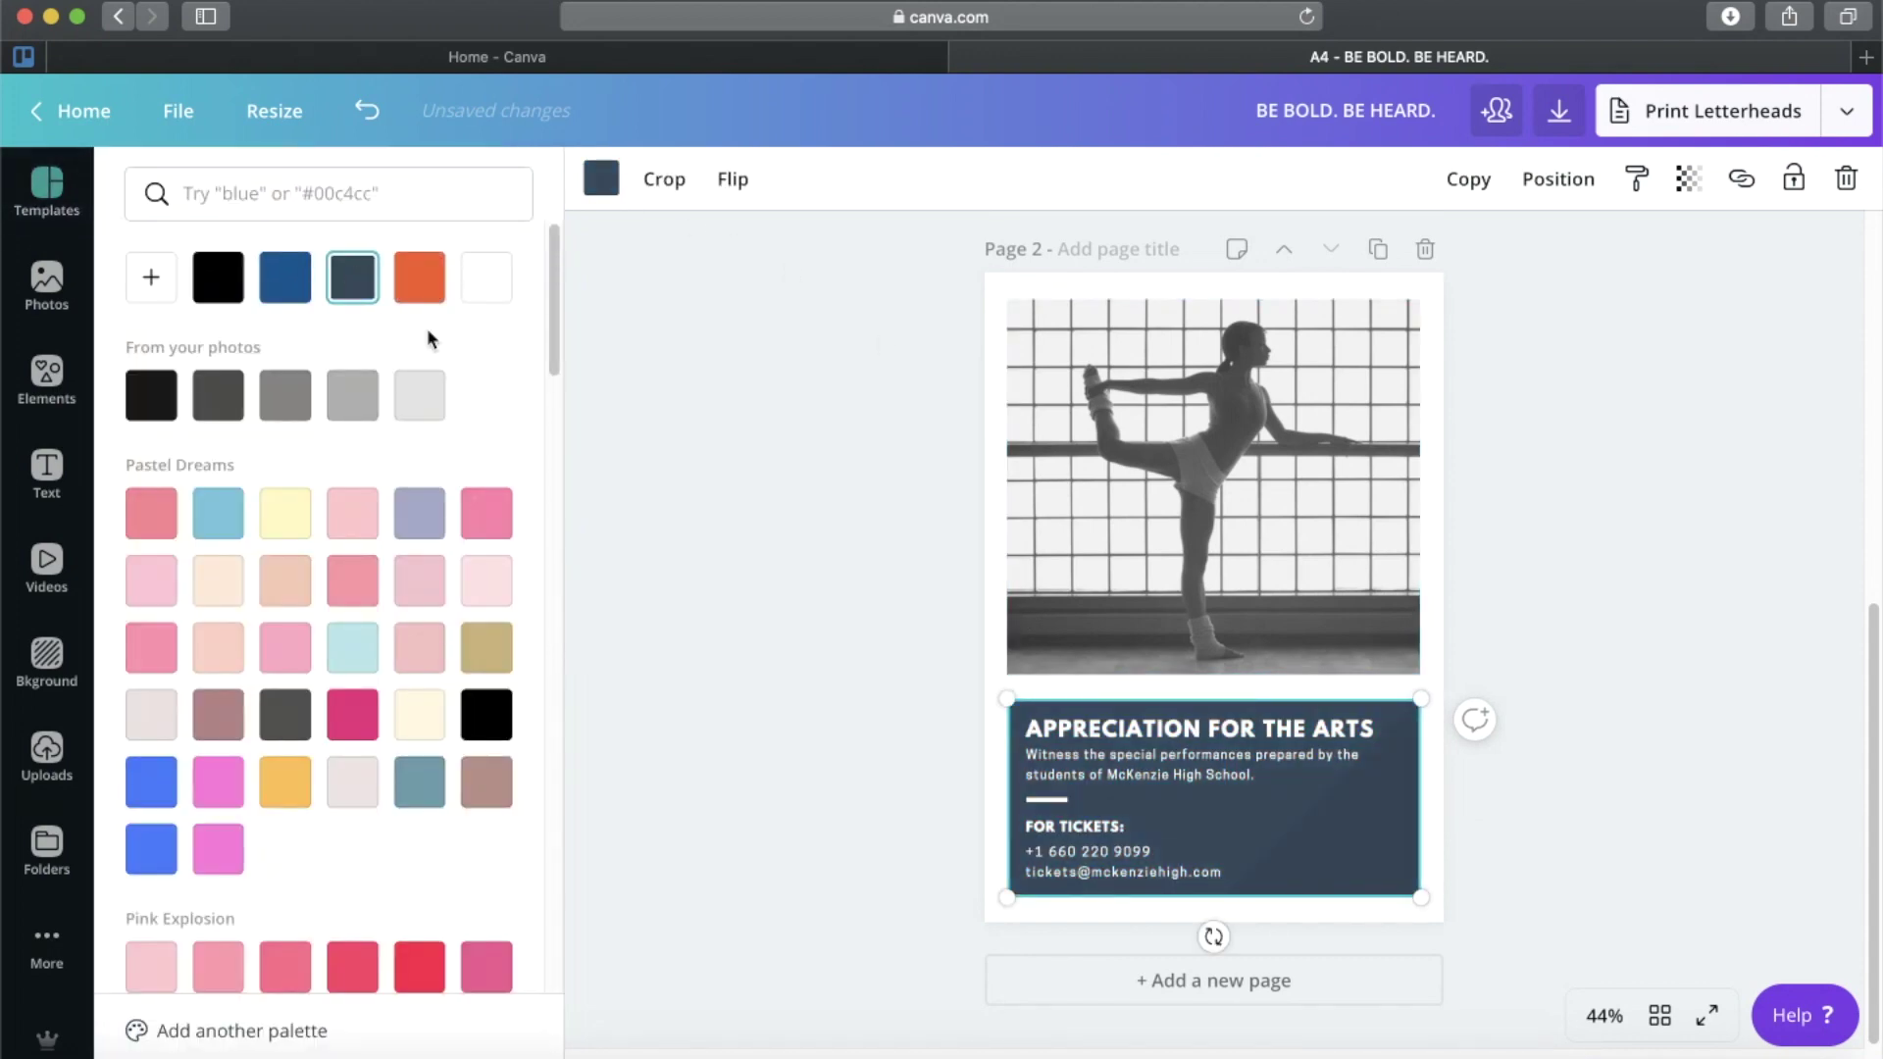
click(1253, 498)
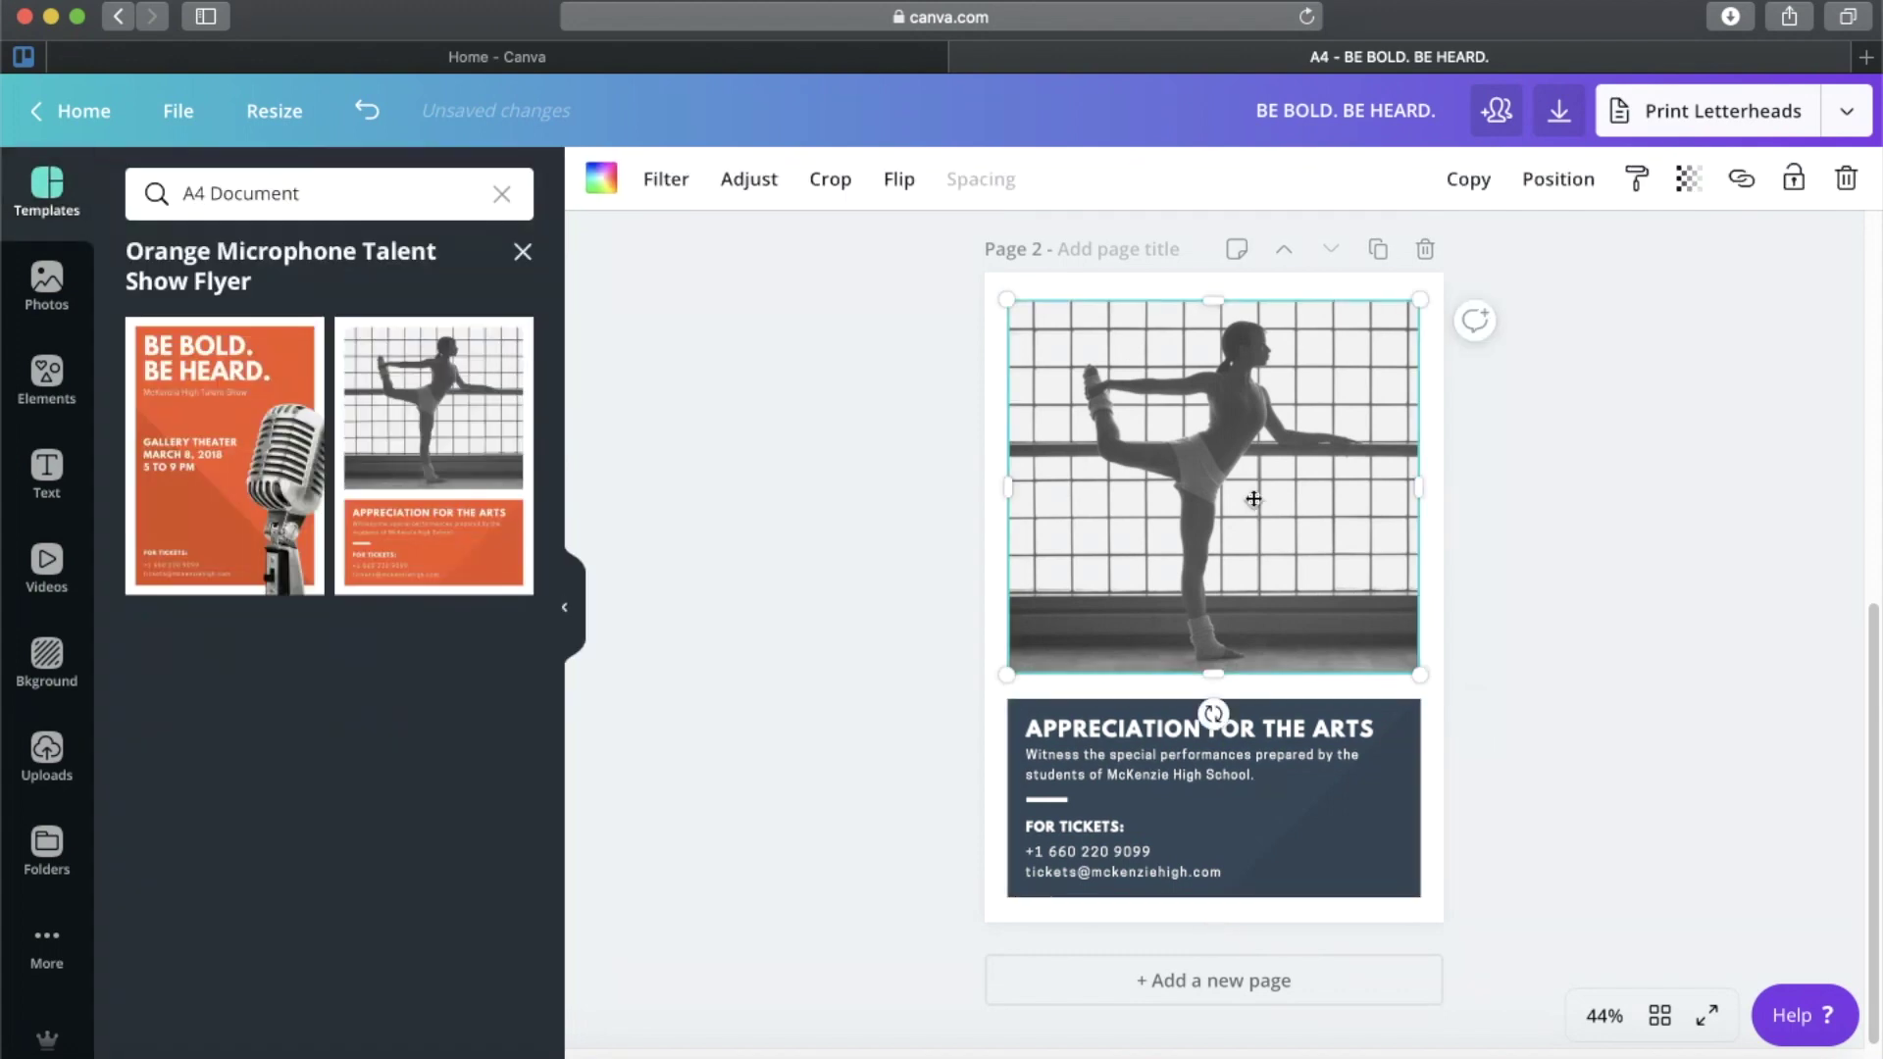
key(Delete)
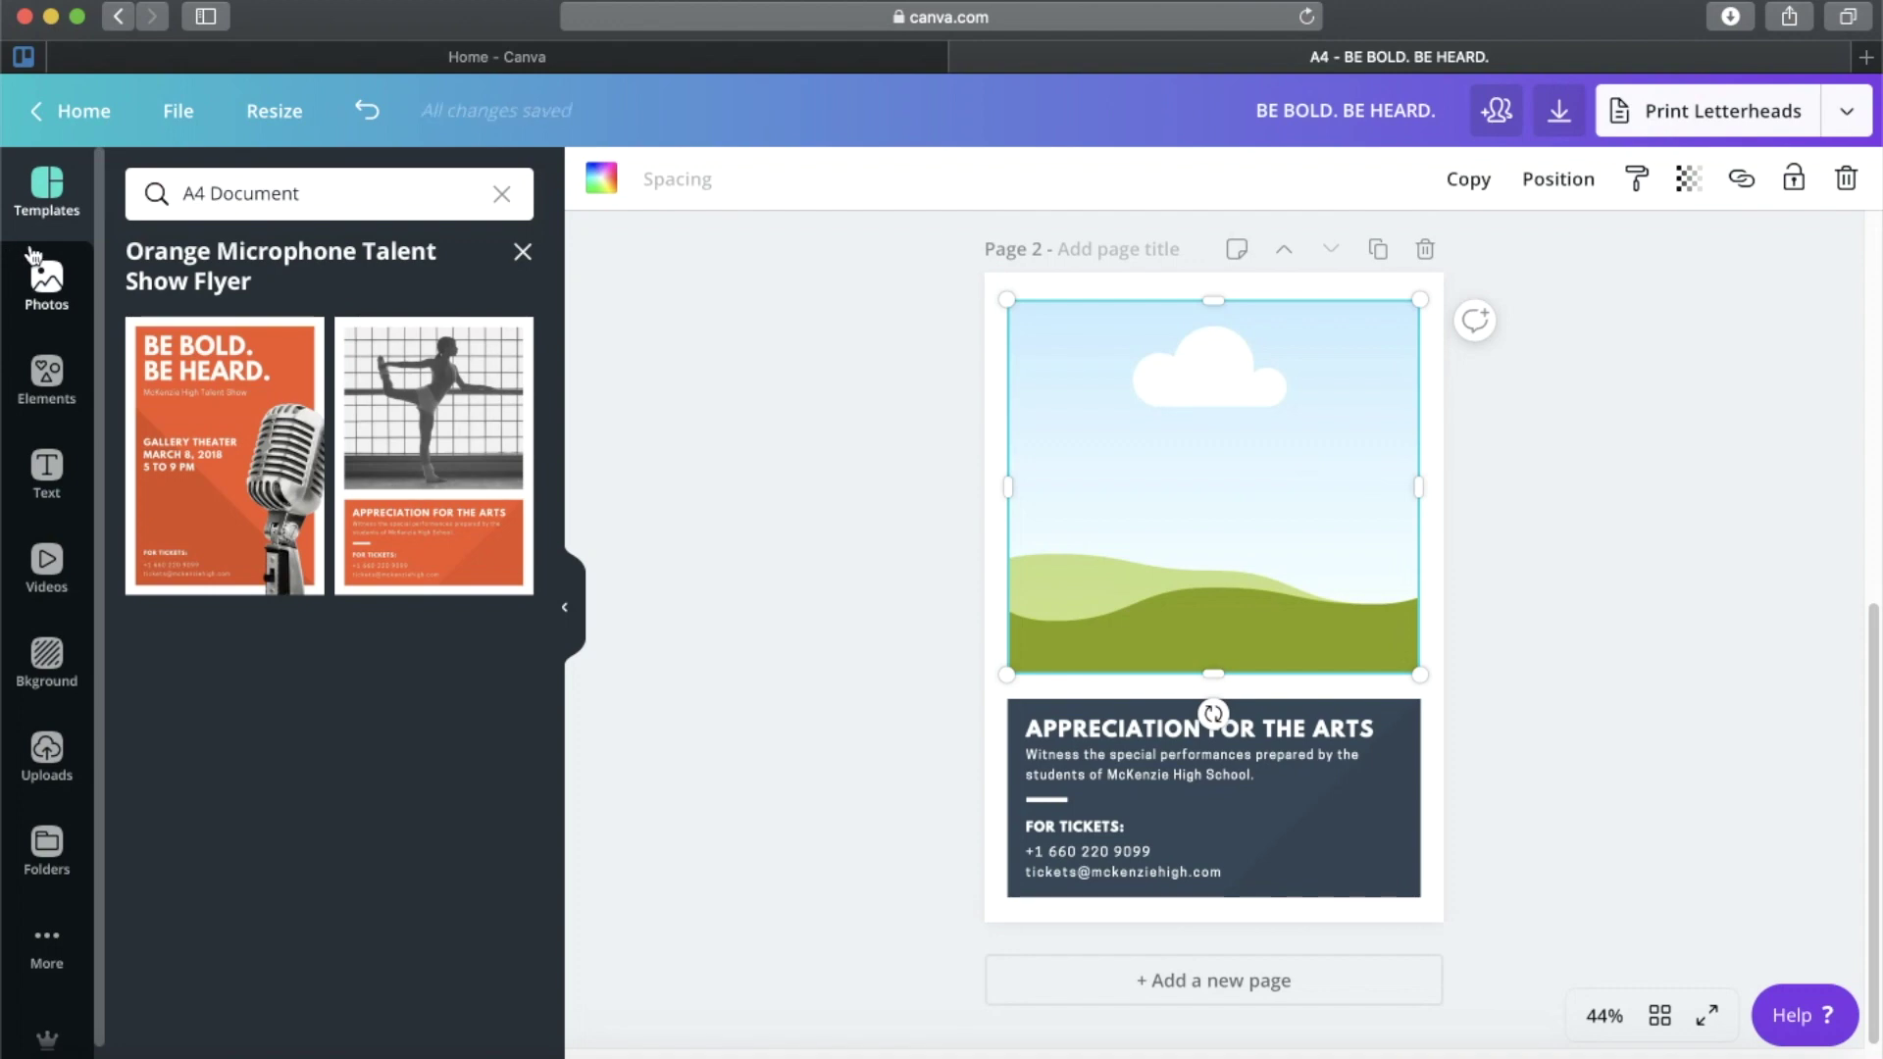
Search the photo library for "people".
click(46, 285)
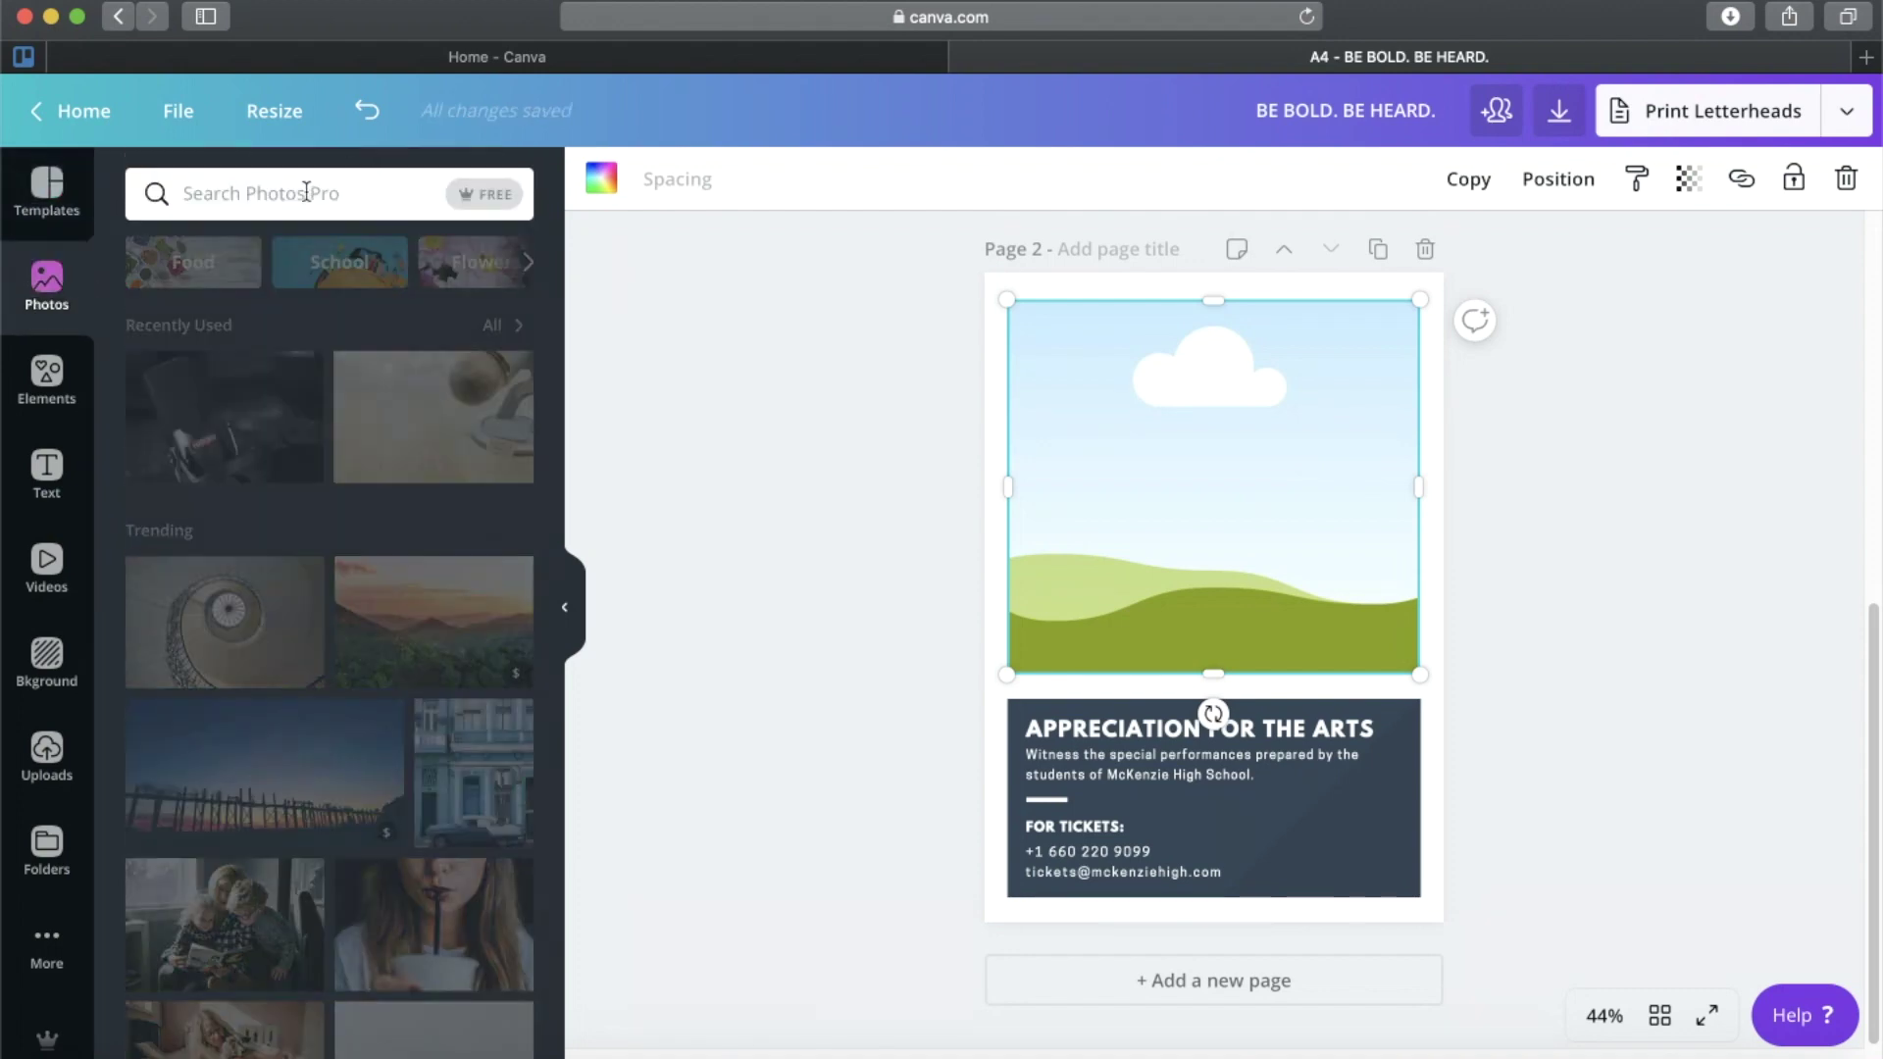
text(people)
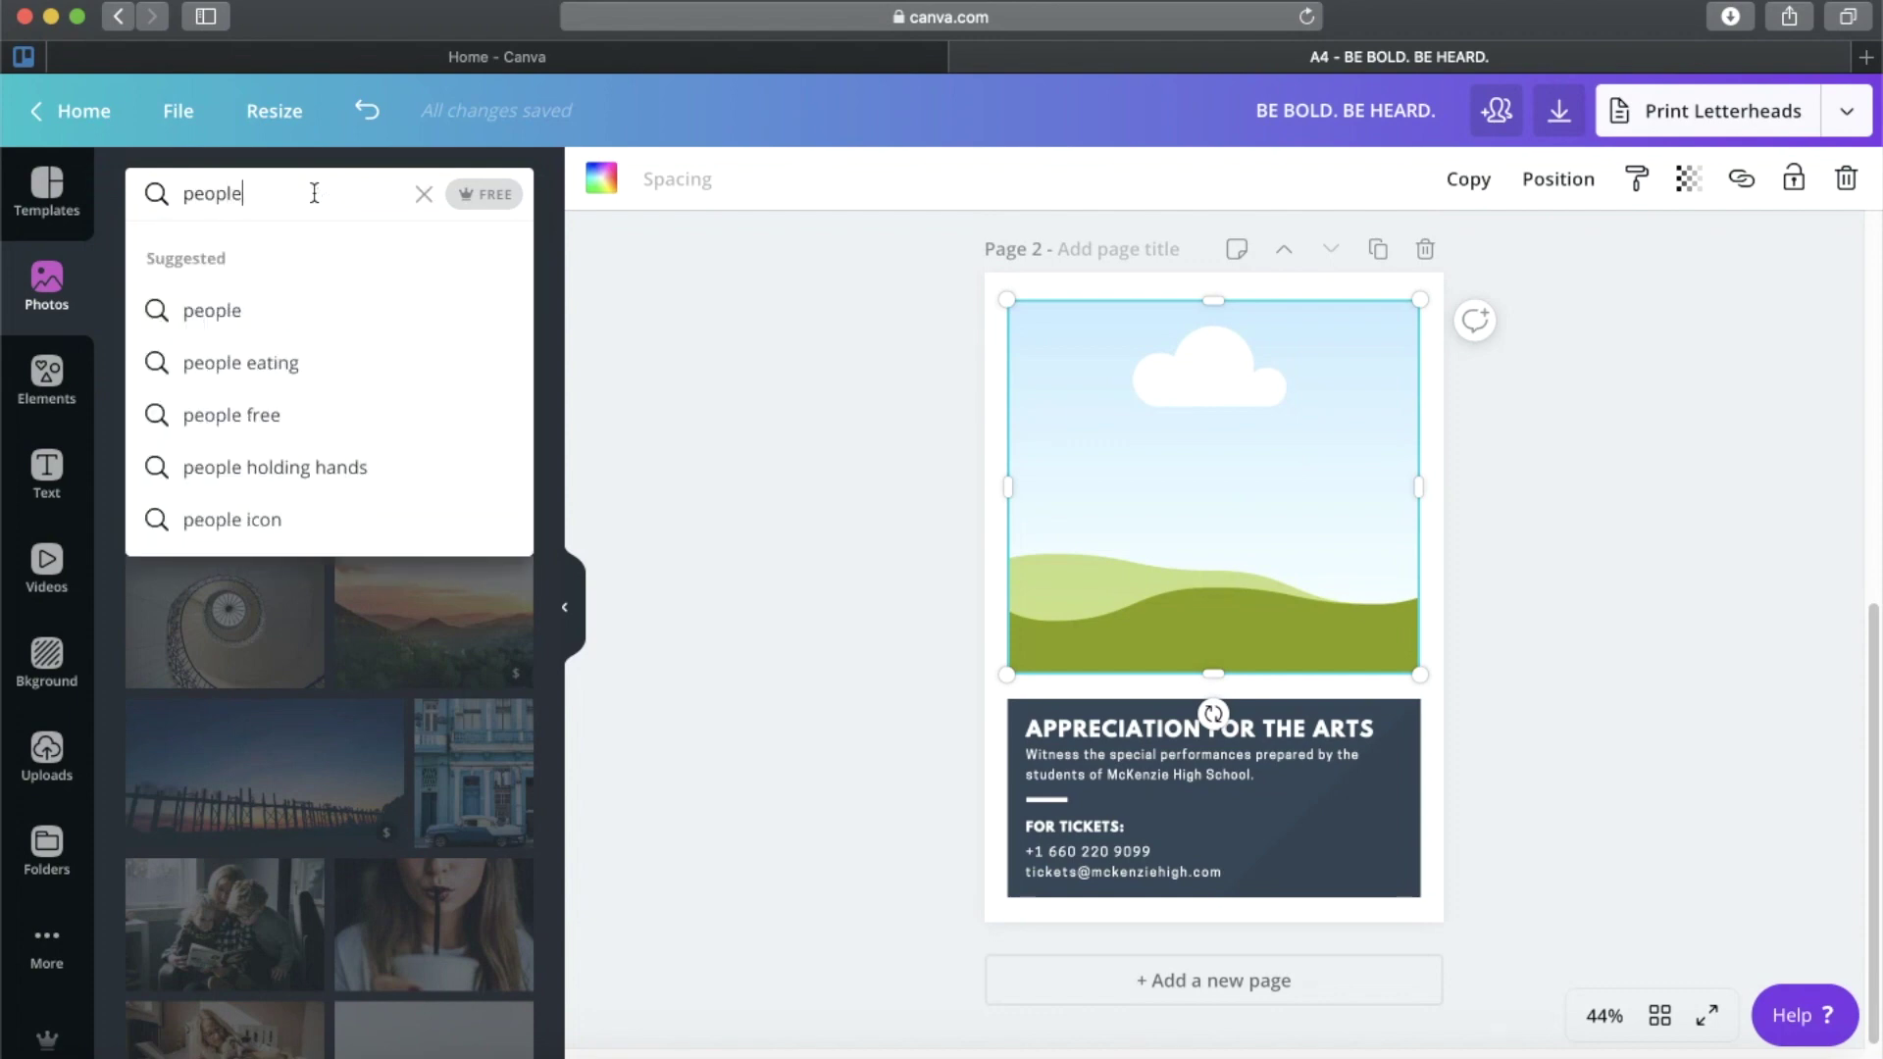
key(Return)
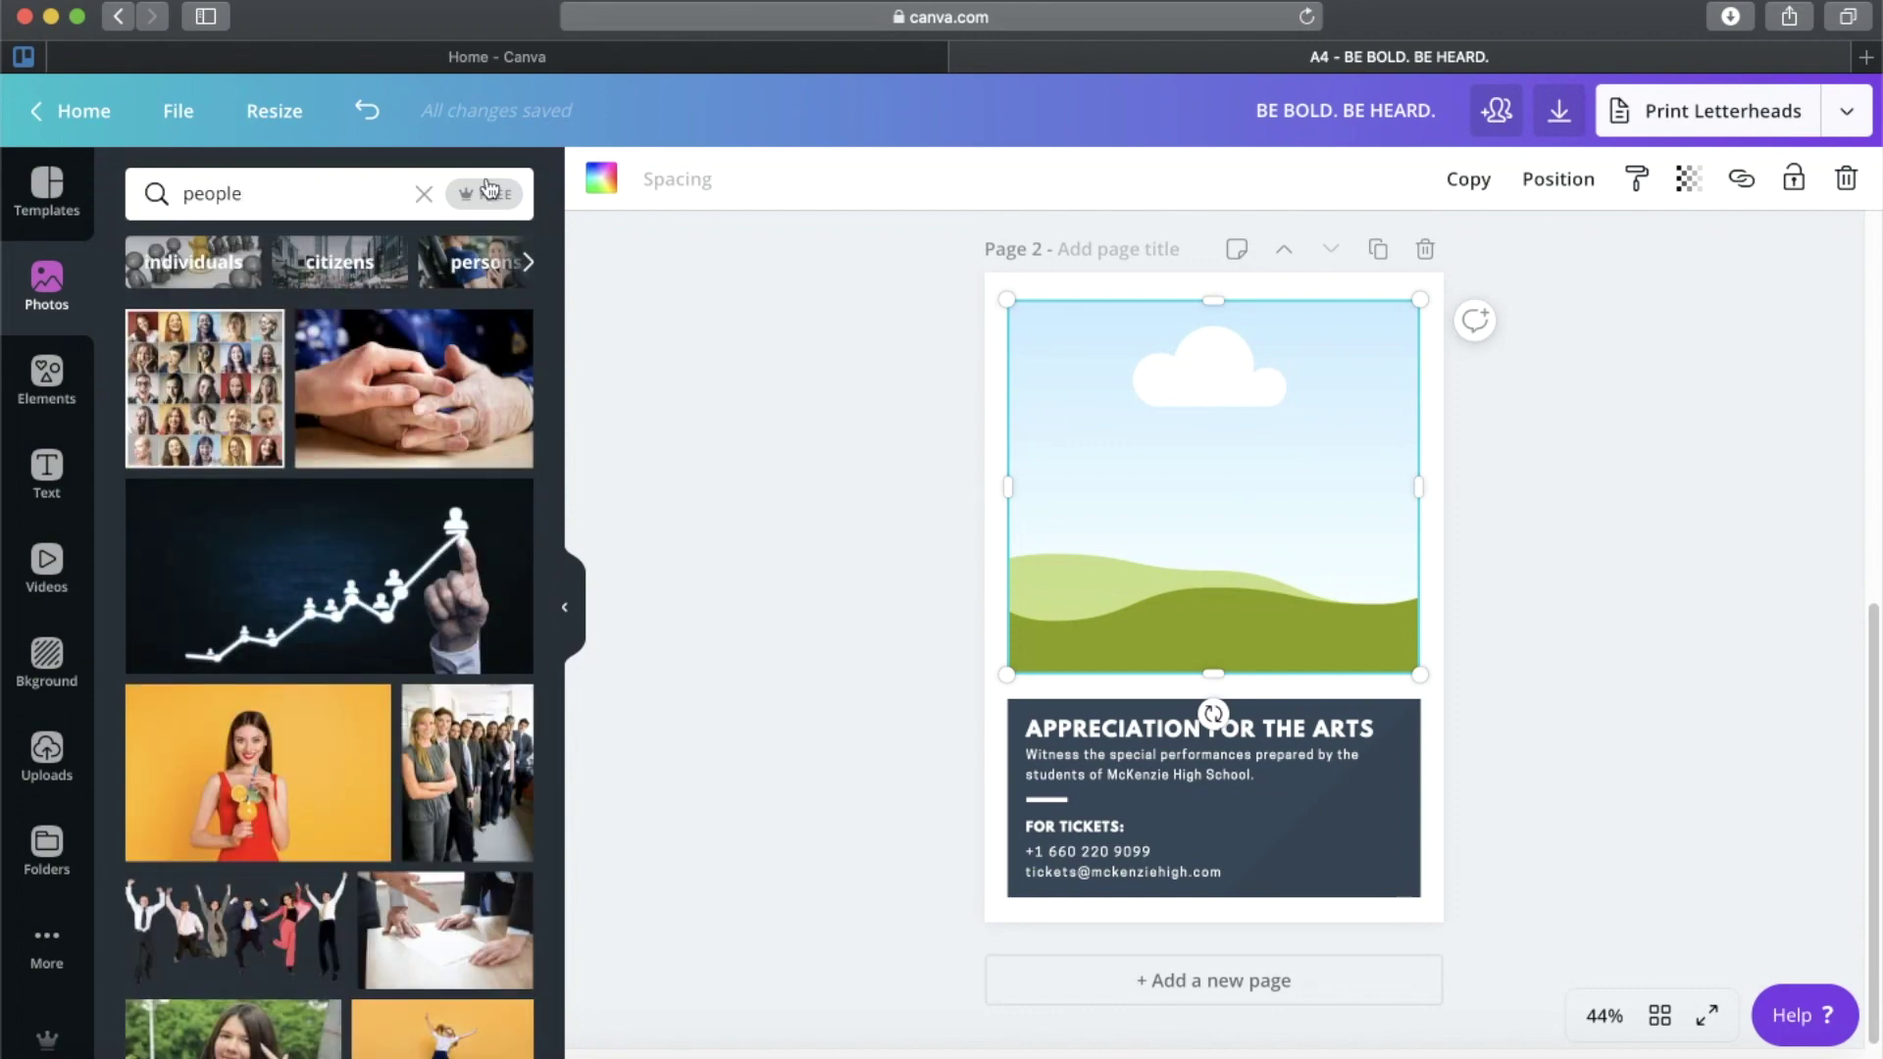
Fill page 2's empty photo frame with the business team photo led by a man in a dark suit.
scroll(387, 567, down, 3)
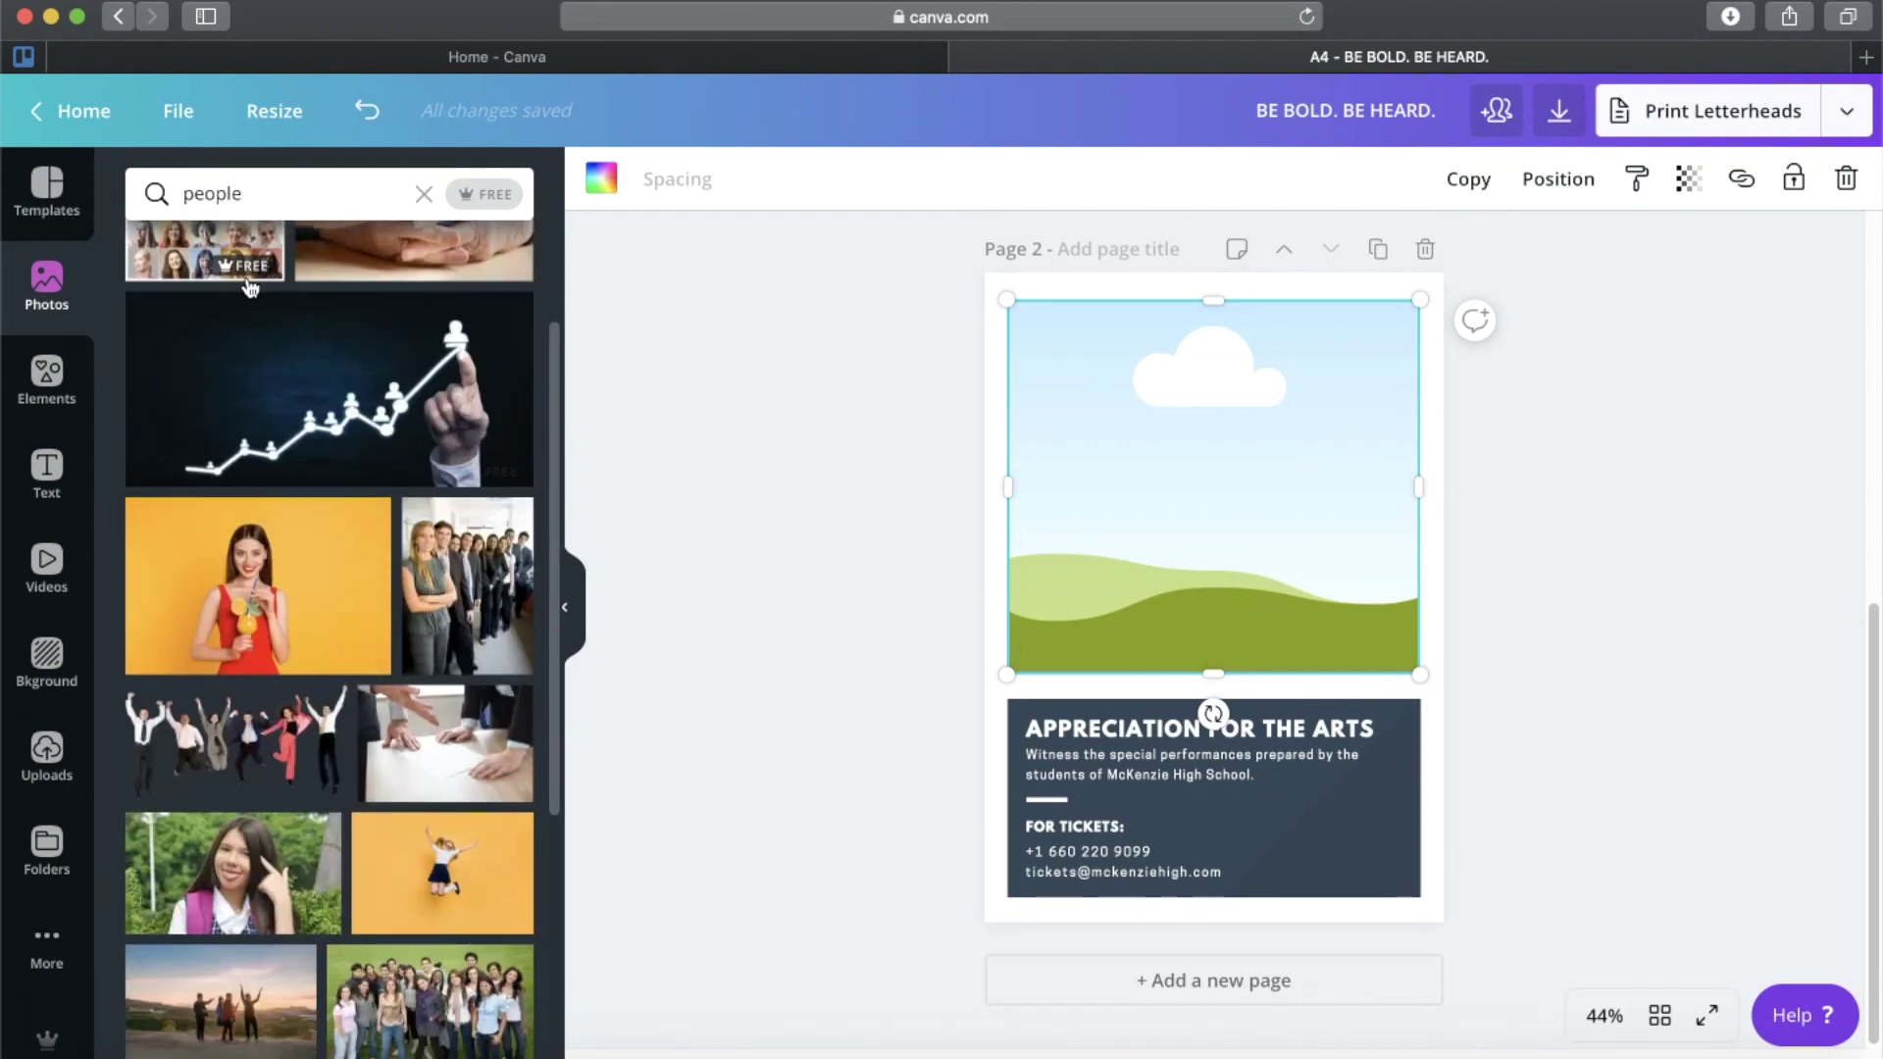
scroll(383, 566, down, 5)
scroll(370, 564, down, 9)
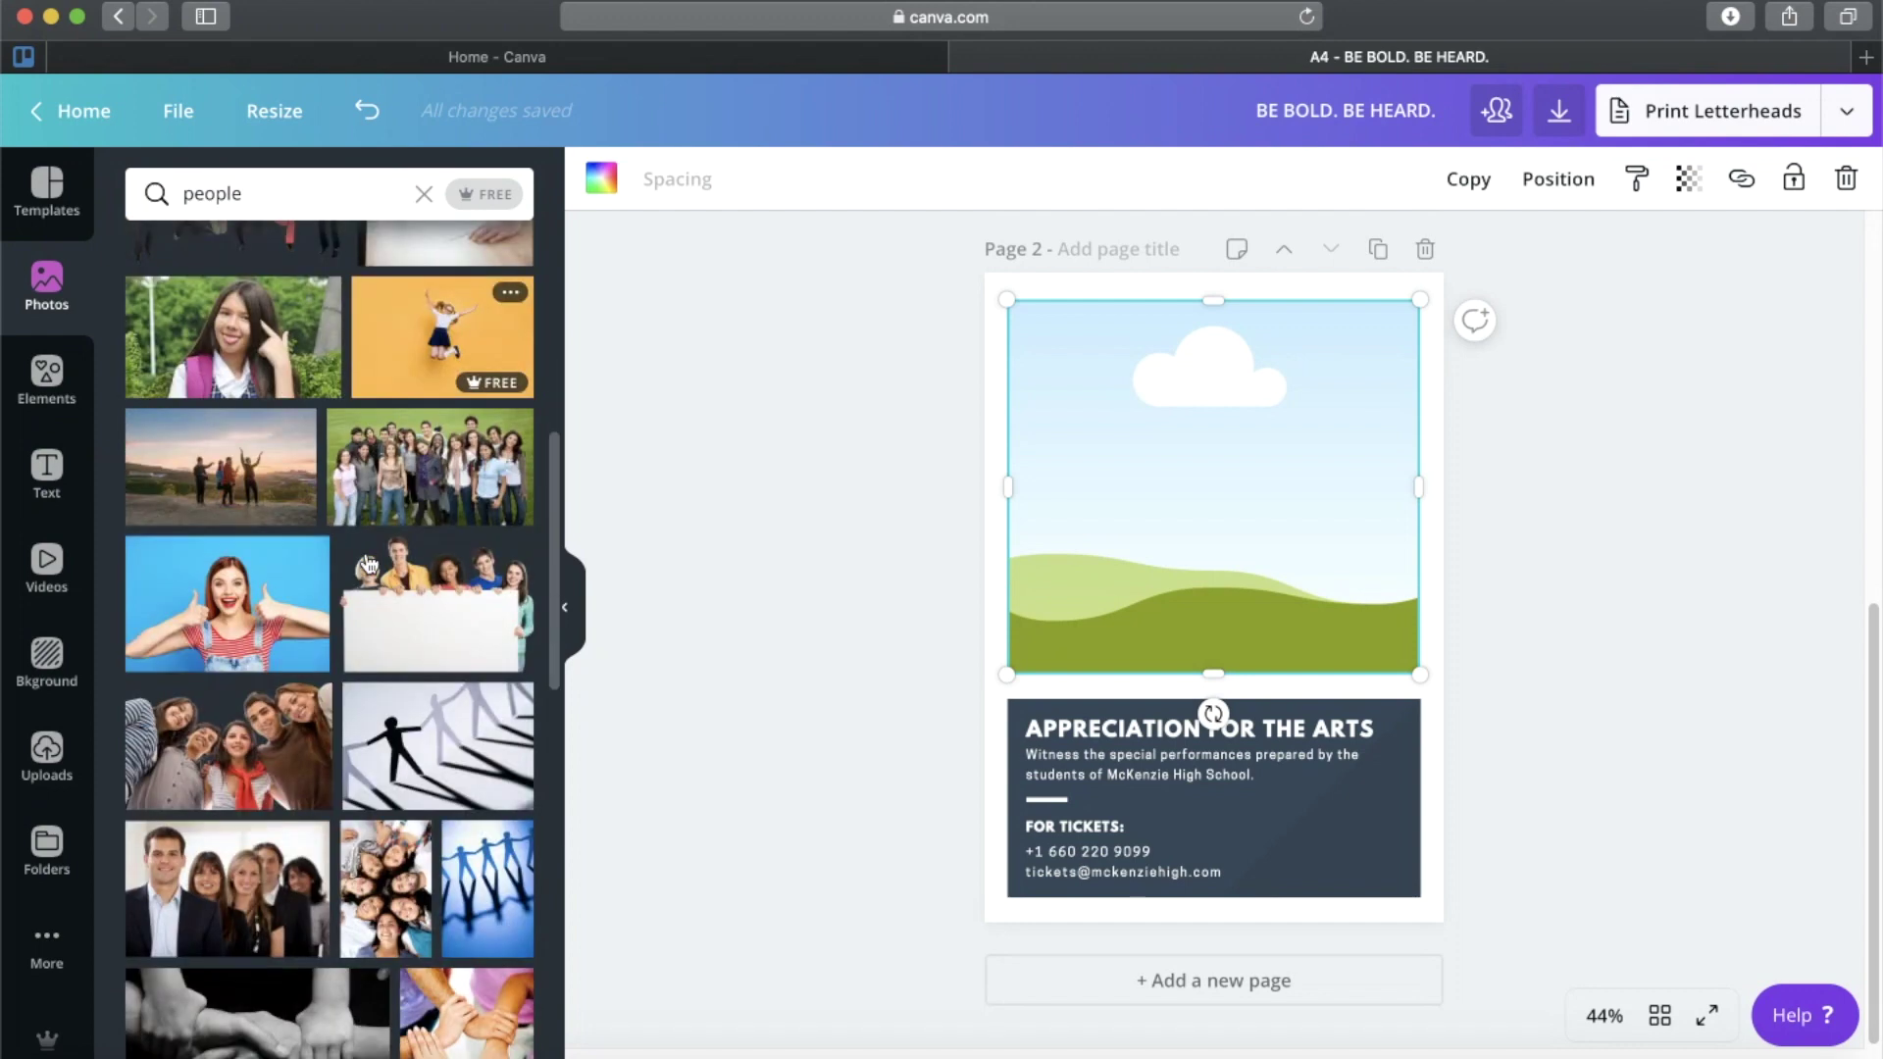
drag(245, 554, 1177, 412)
click(1746, 507)
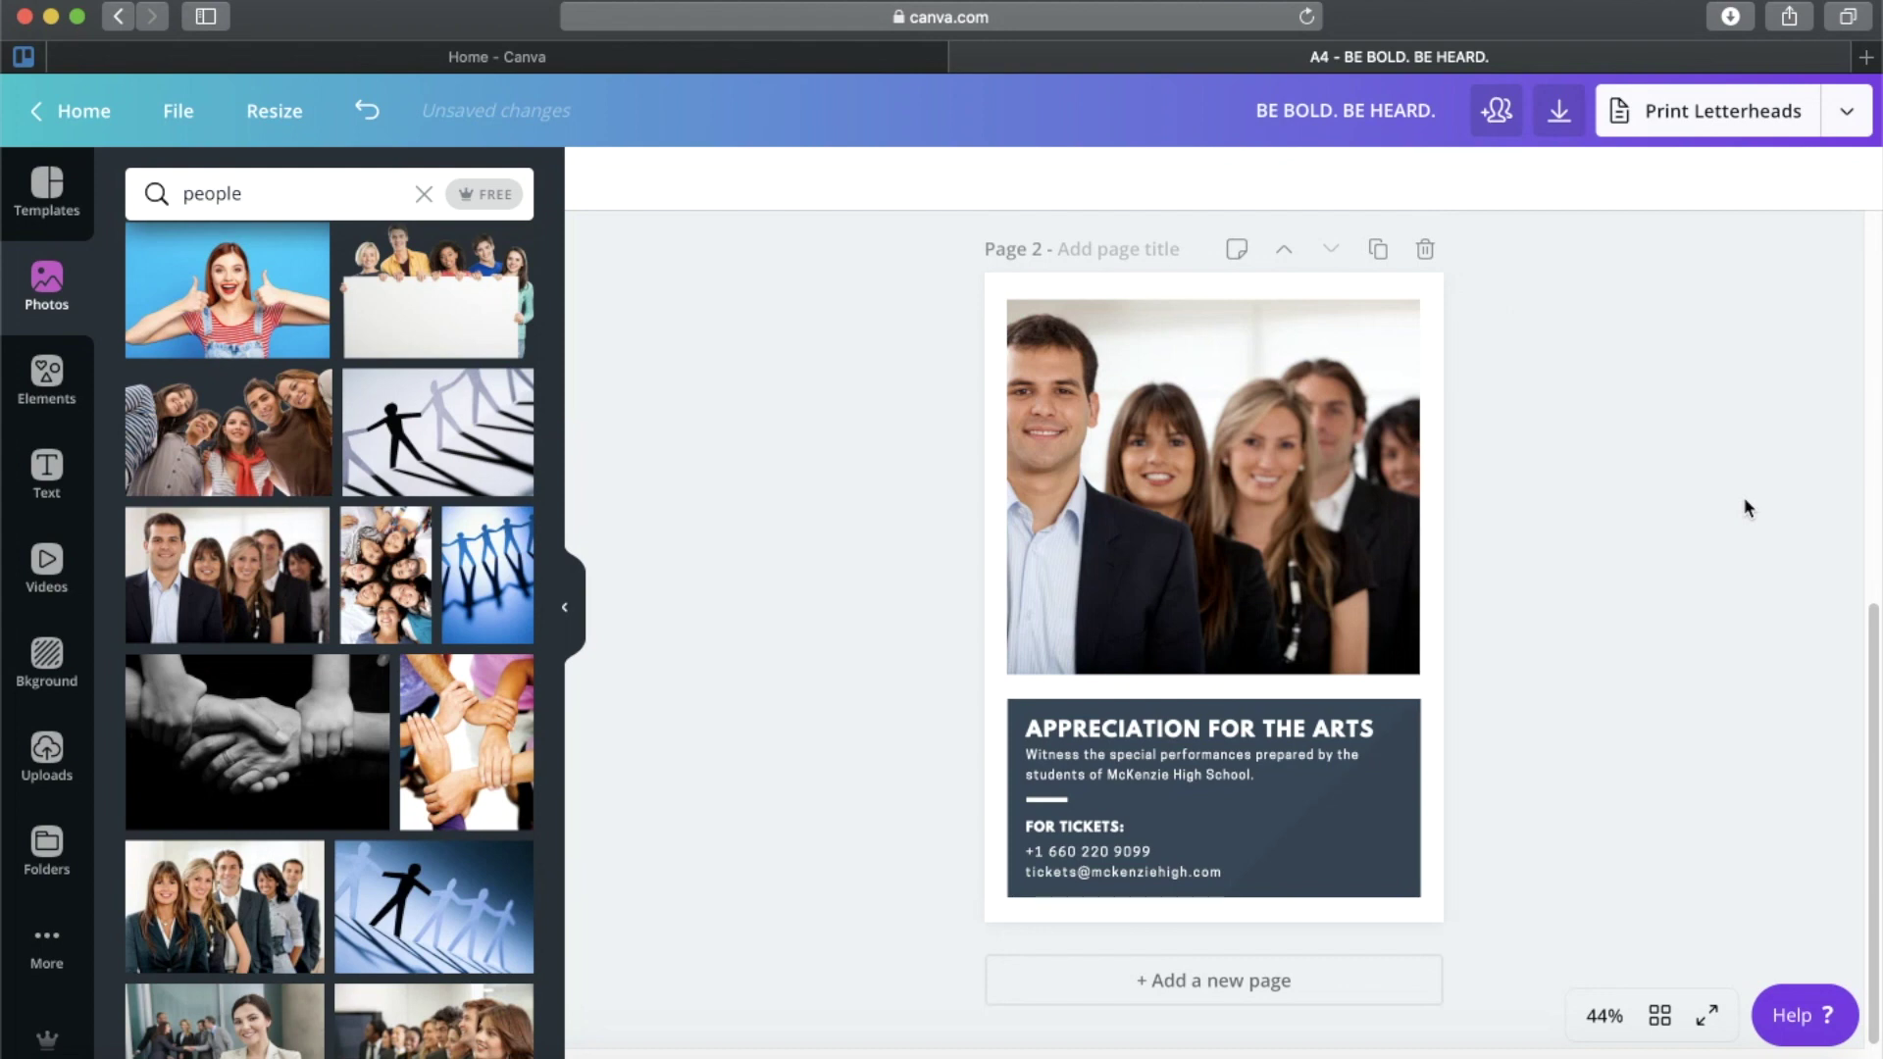
Replace page 2's framed photo with the free silhouette image of people making hand signs against a blue sky.
scroll(342, 585, down, 3)
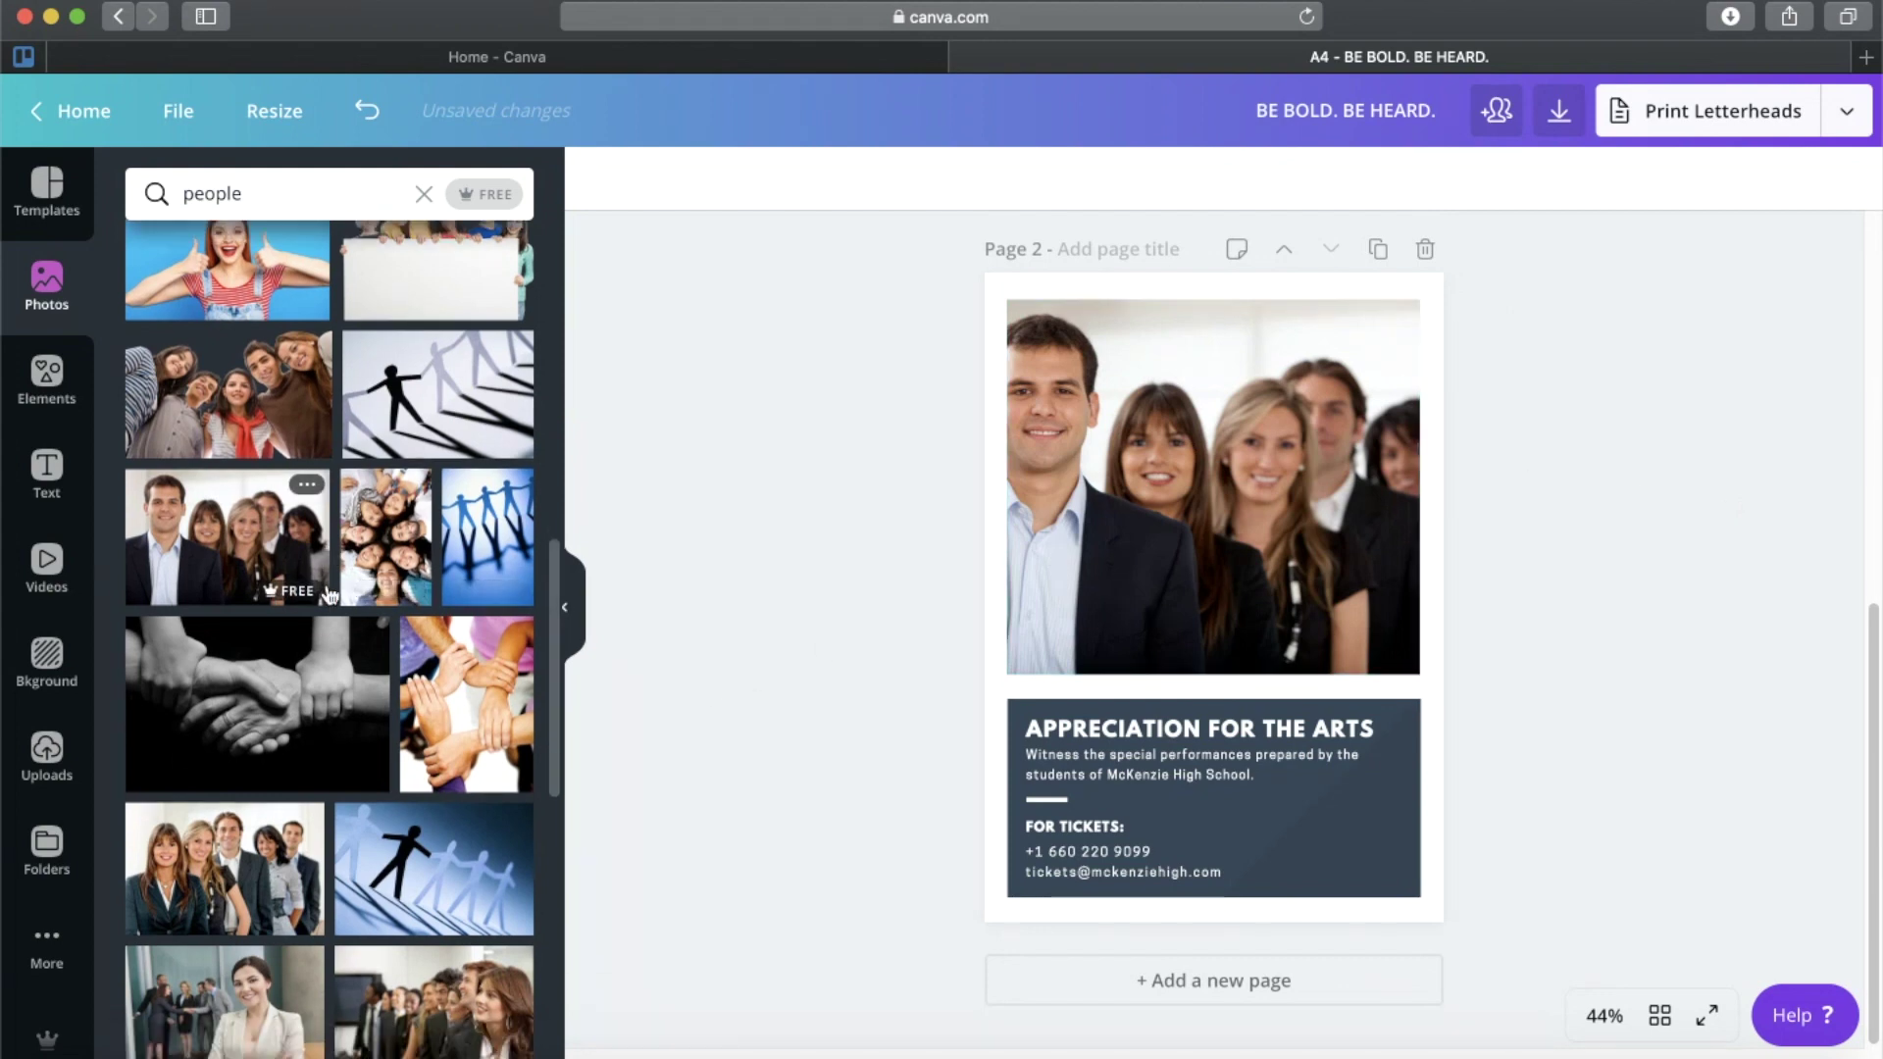
scroll(342, 584, down, 5)
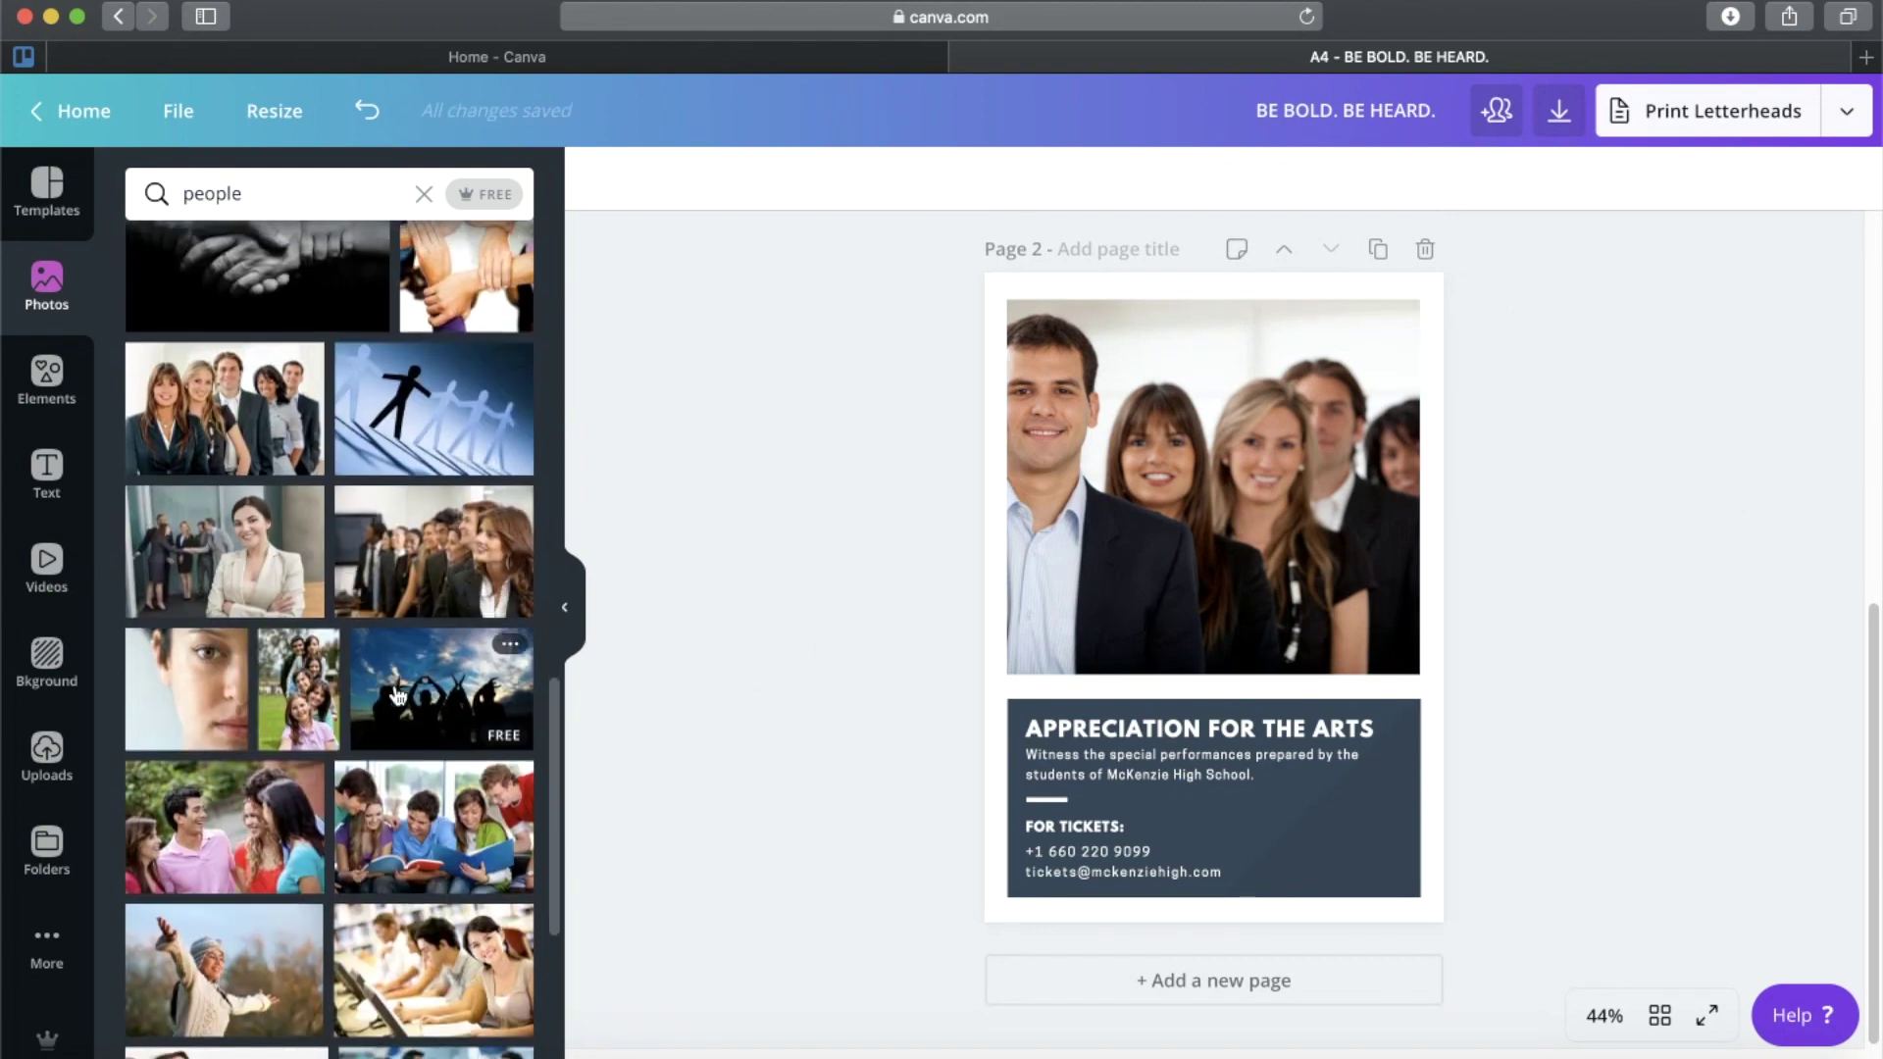
drag(397, 691, 1062, 439)
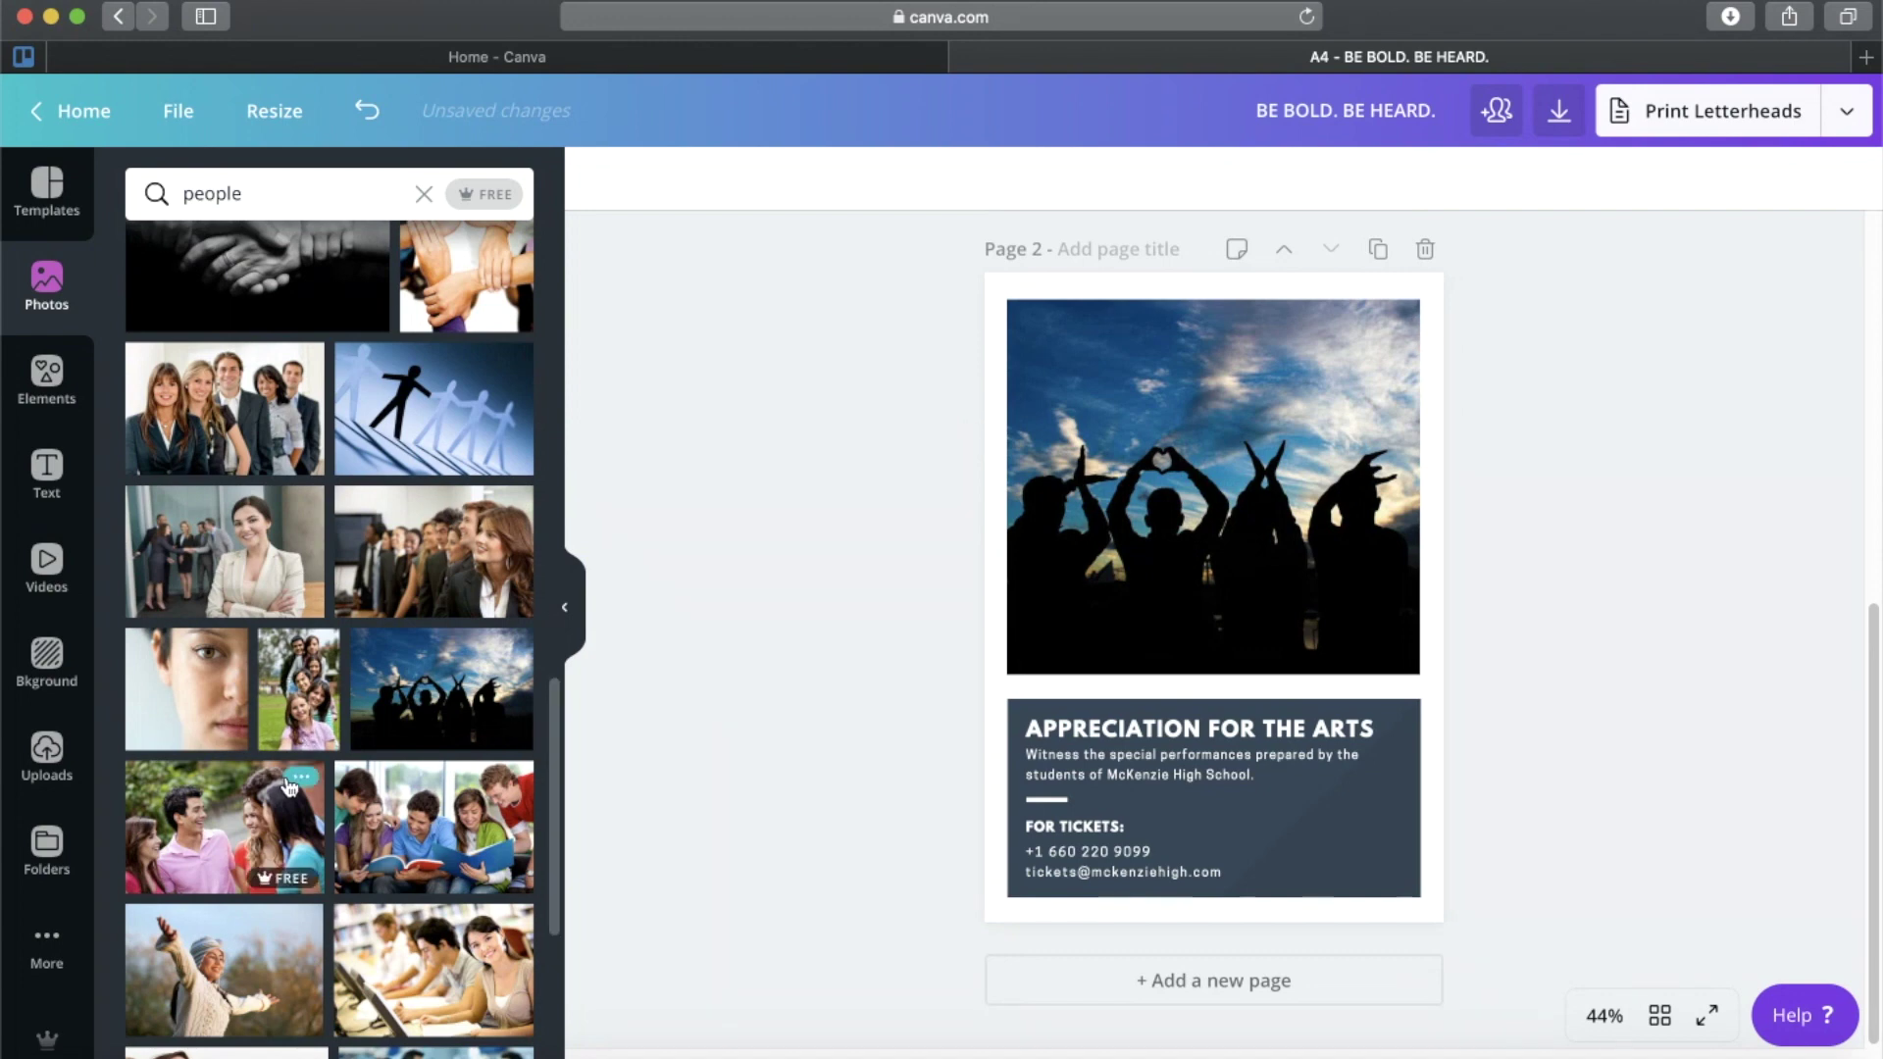
Replace the silhouette image on page 2 with the premium photo of people jumping on a beach.
scroll(289, 787, down, 4)
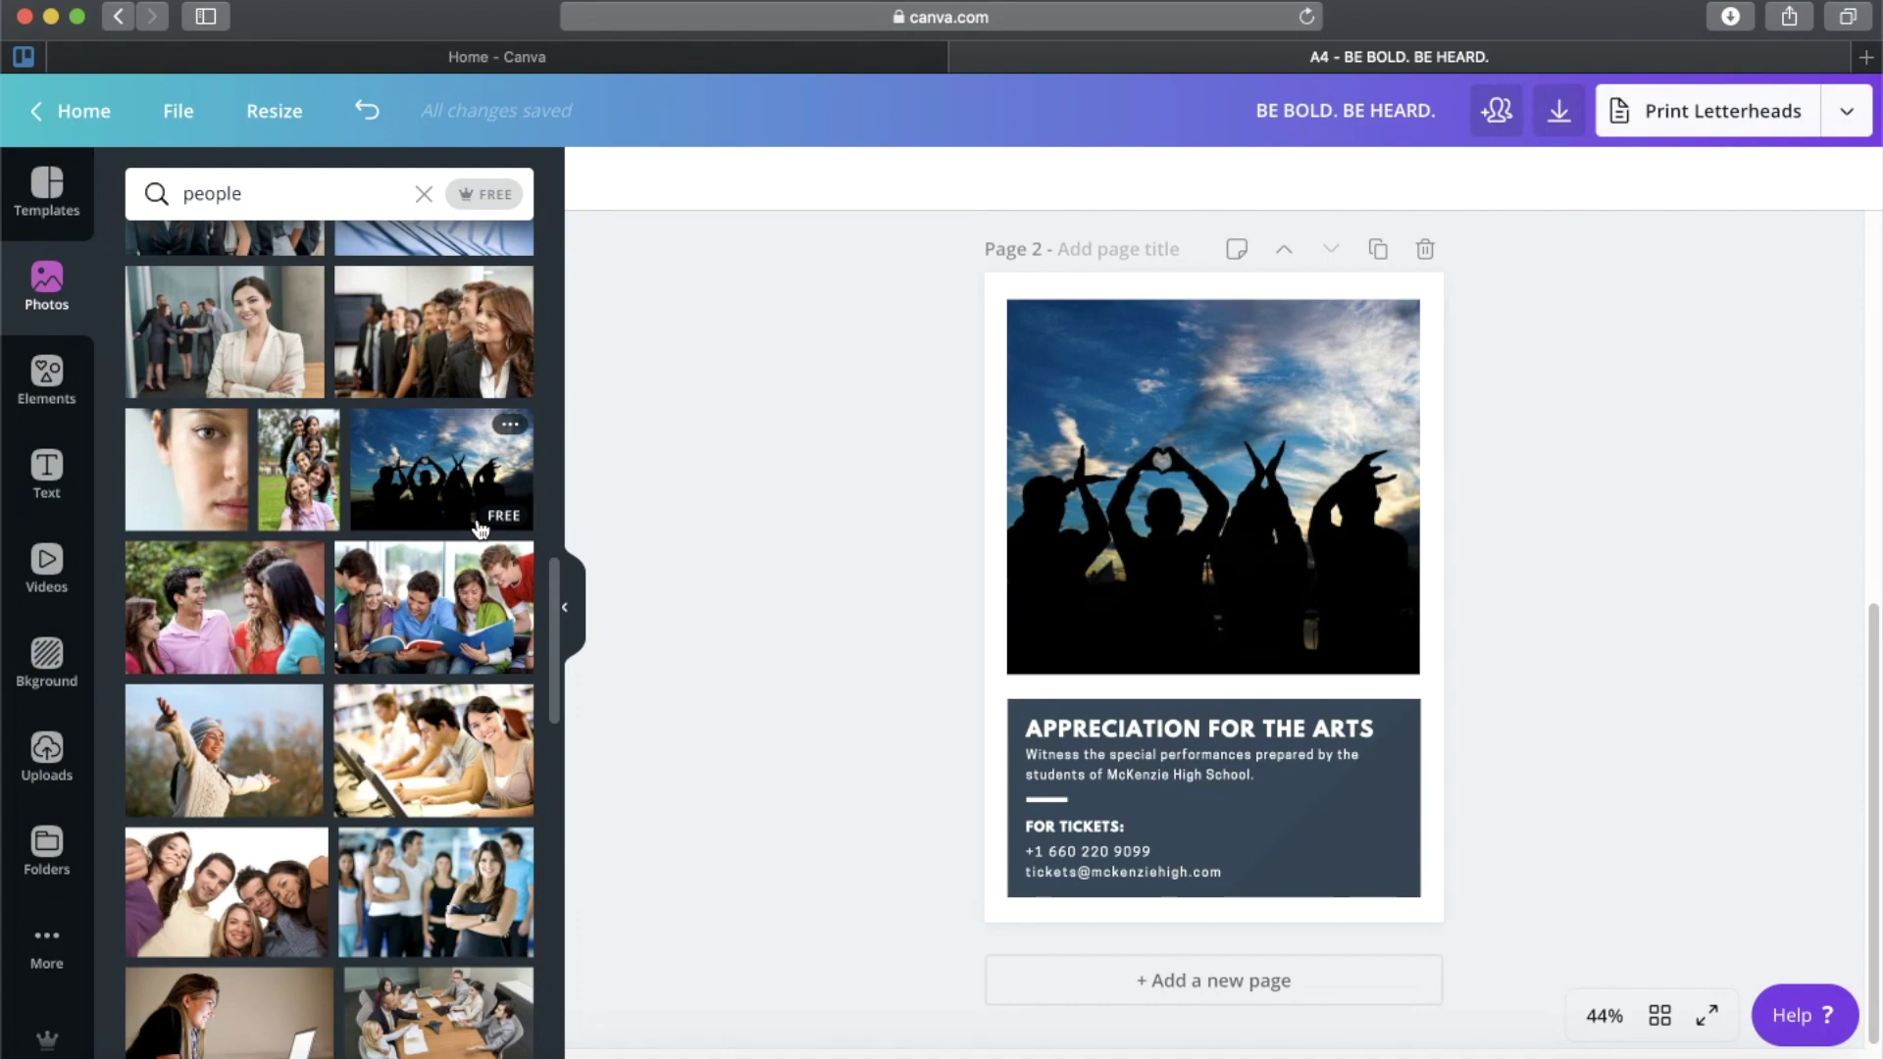
scroll(461, 578, down, 10)
scroll(457, 588, down, 3)
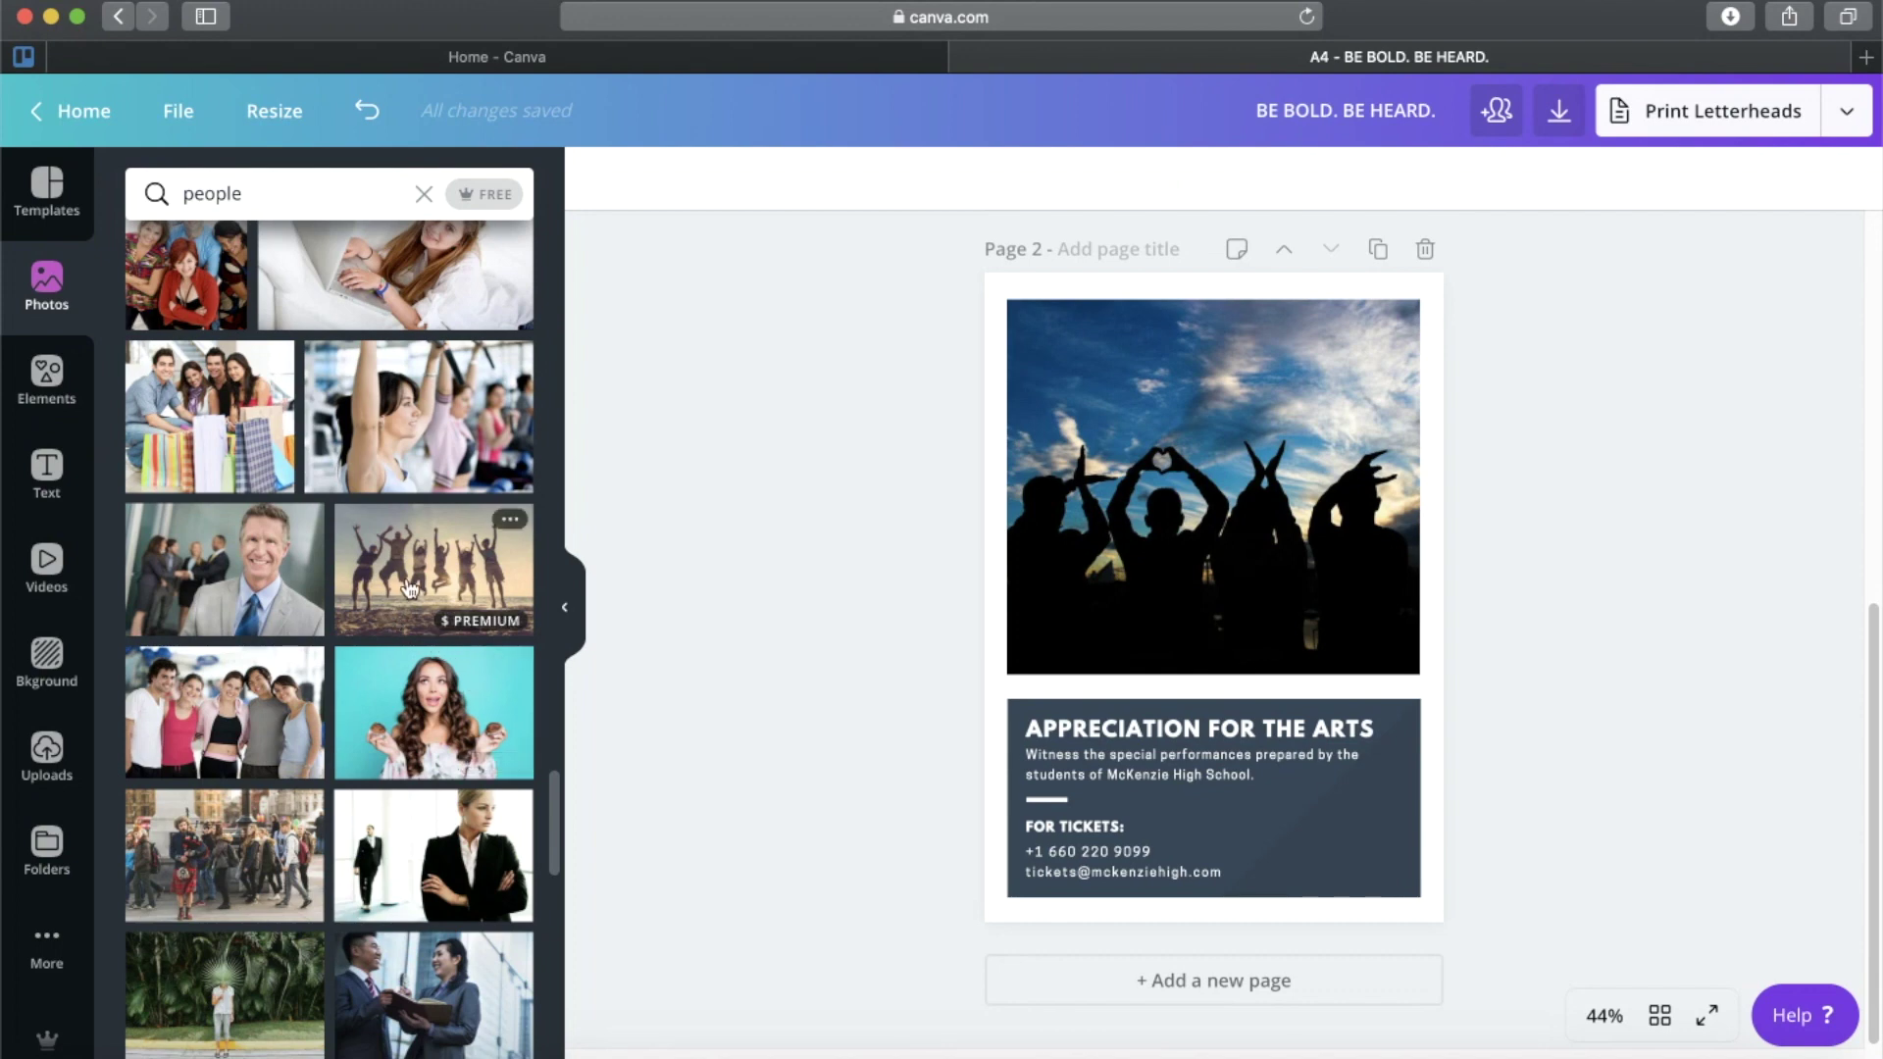
drag(422, 574, 1144, 461)
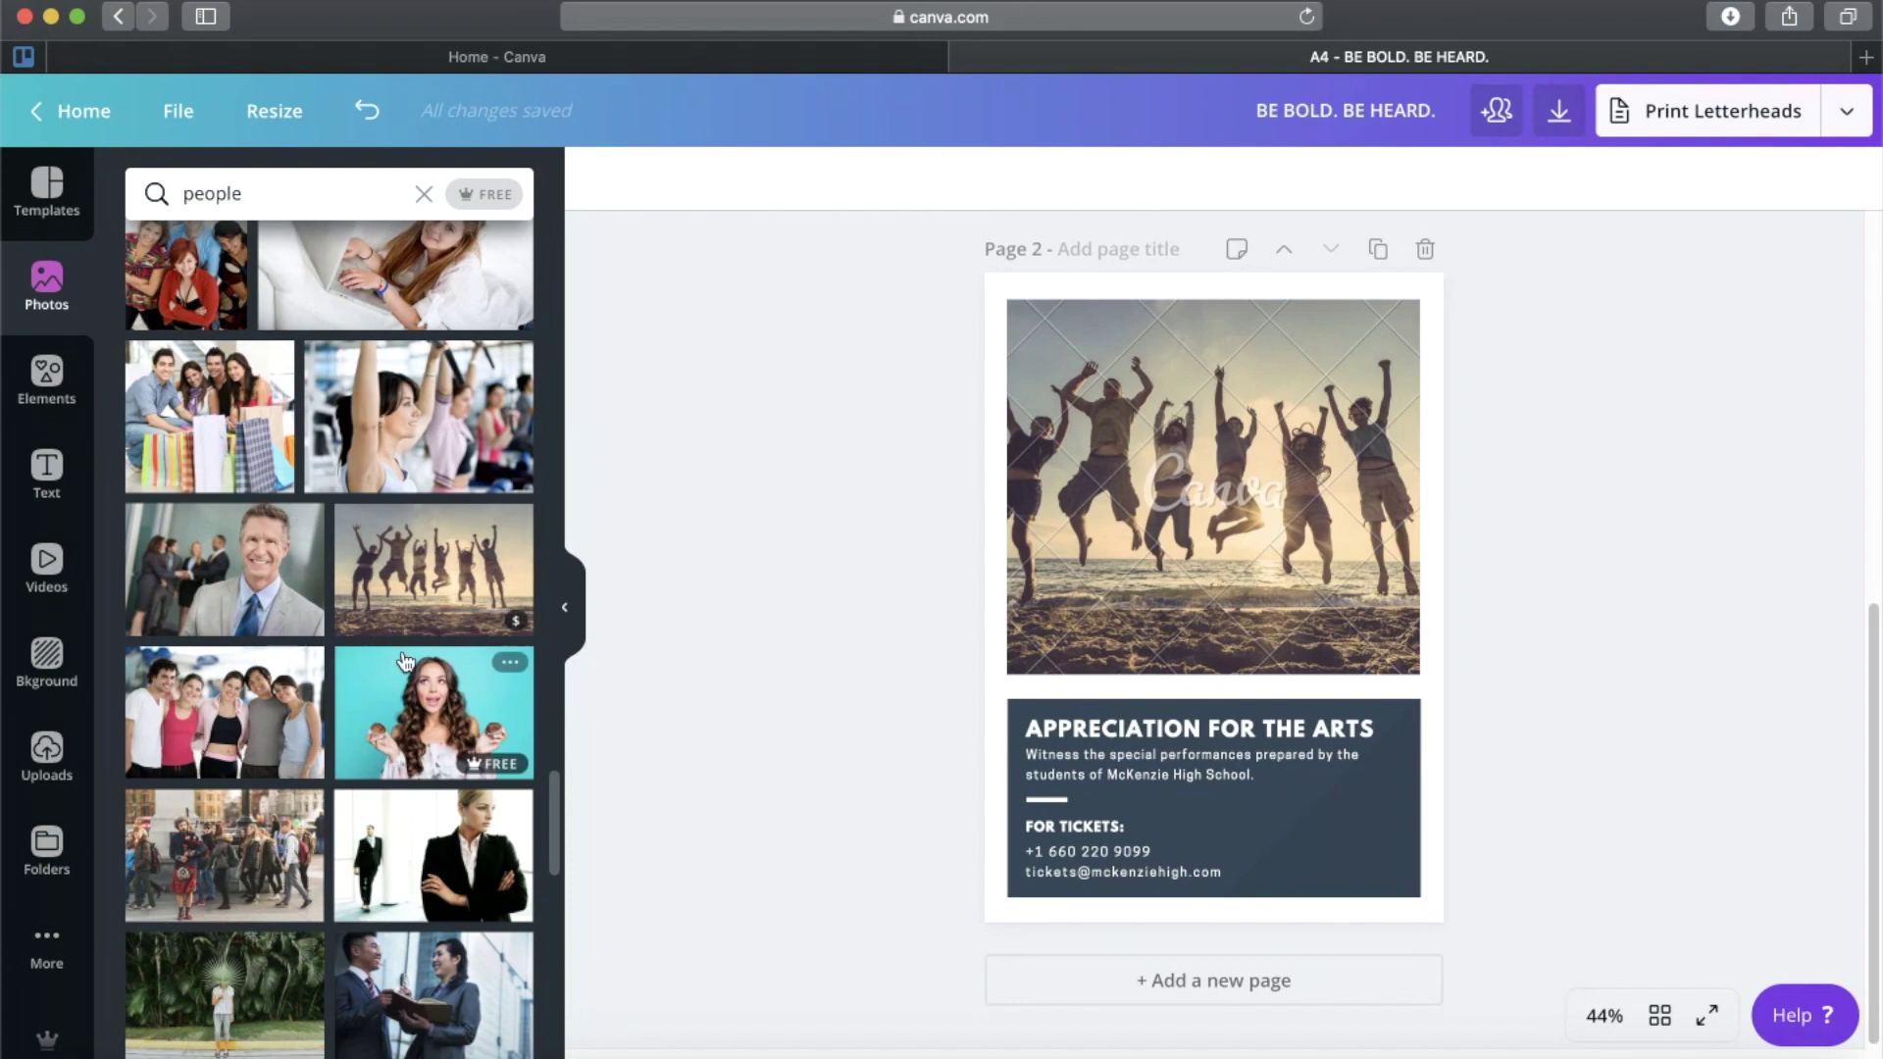
Replace the beach photo on page 2 with the free night-time crowd photo lit in red and blue.
scroll(405, 667, down, 10)
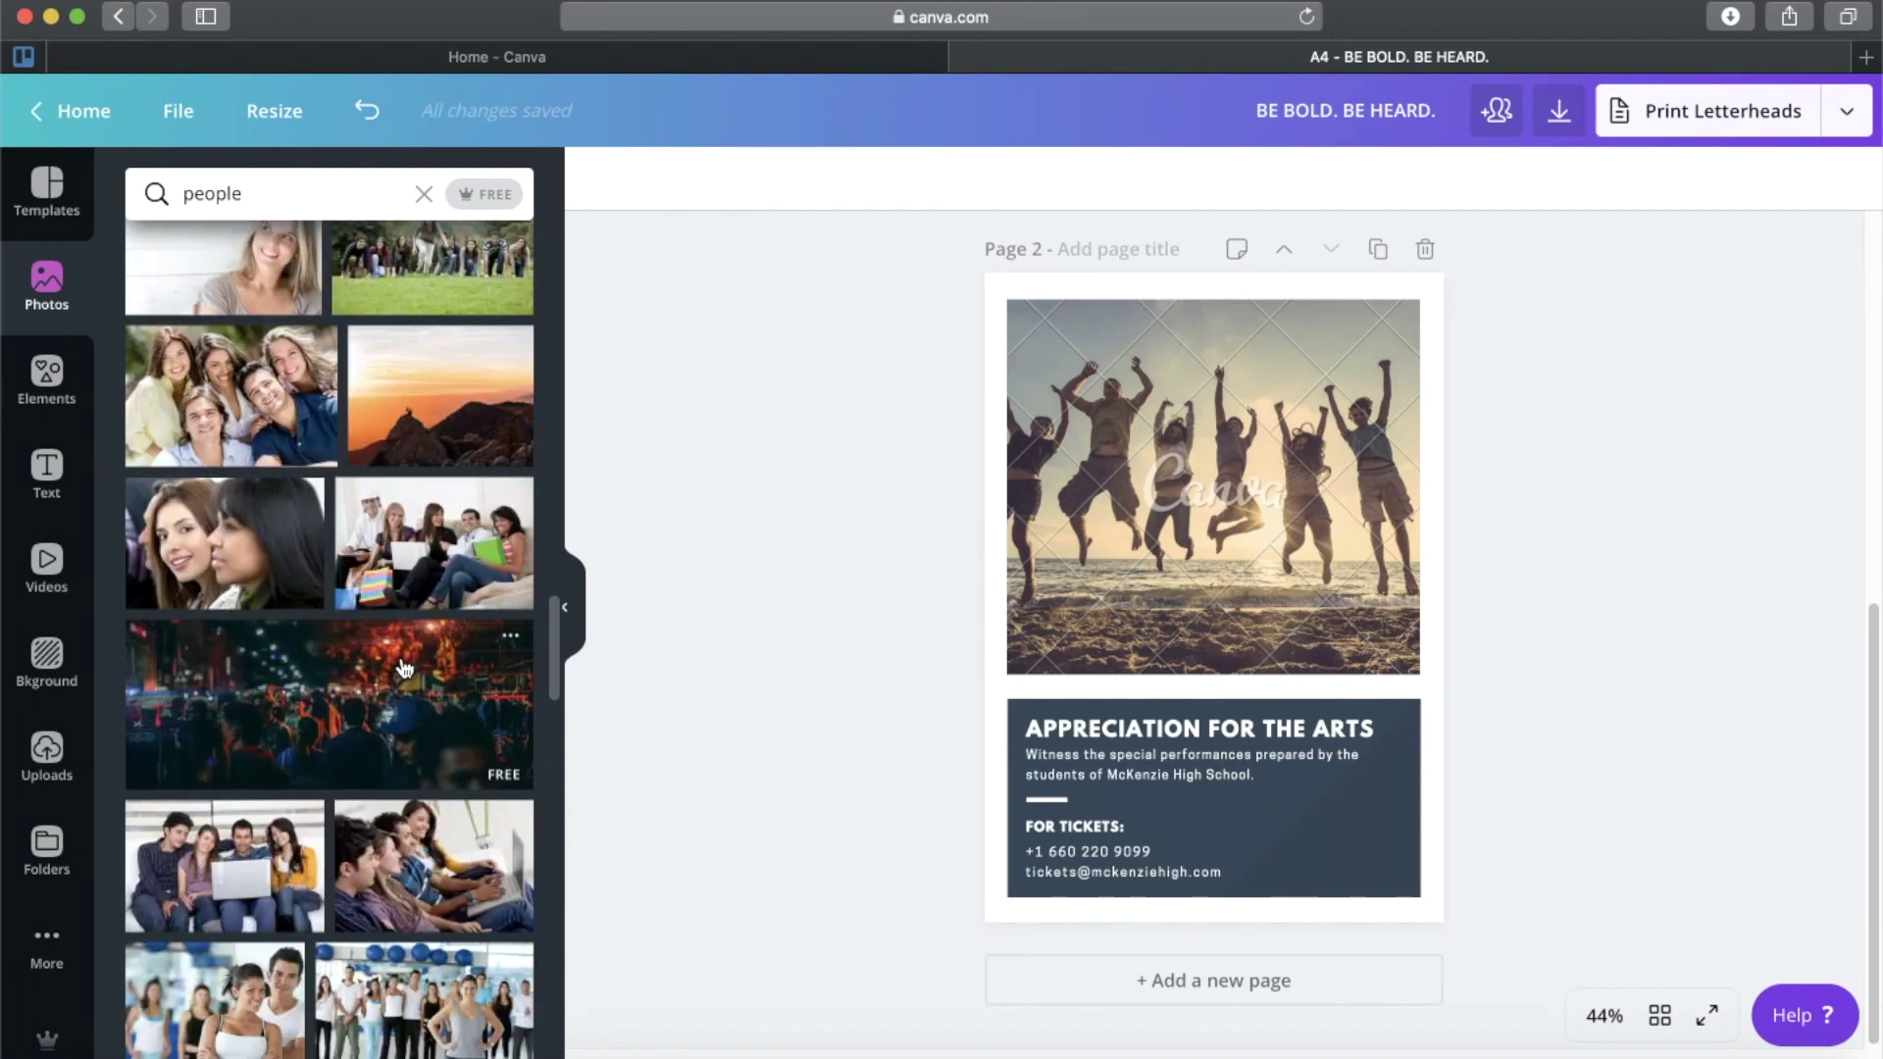
scroll(406, 667, up, 1)
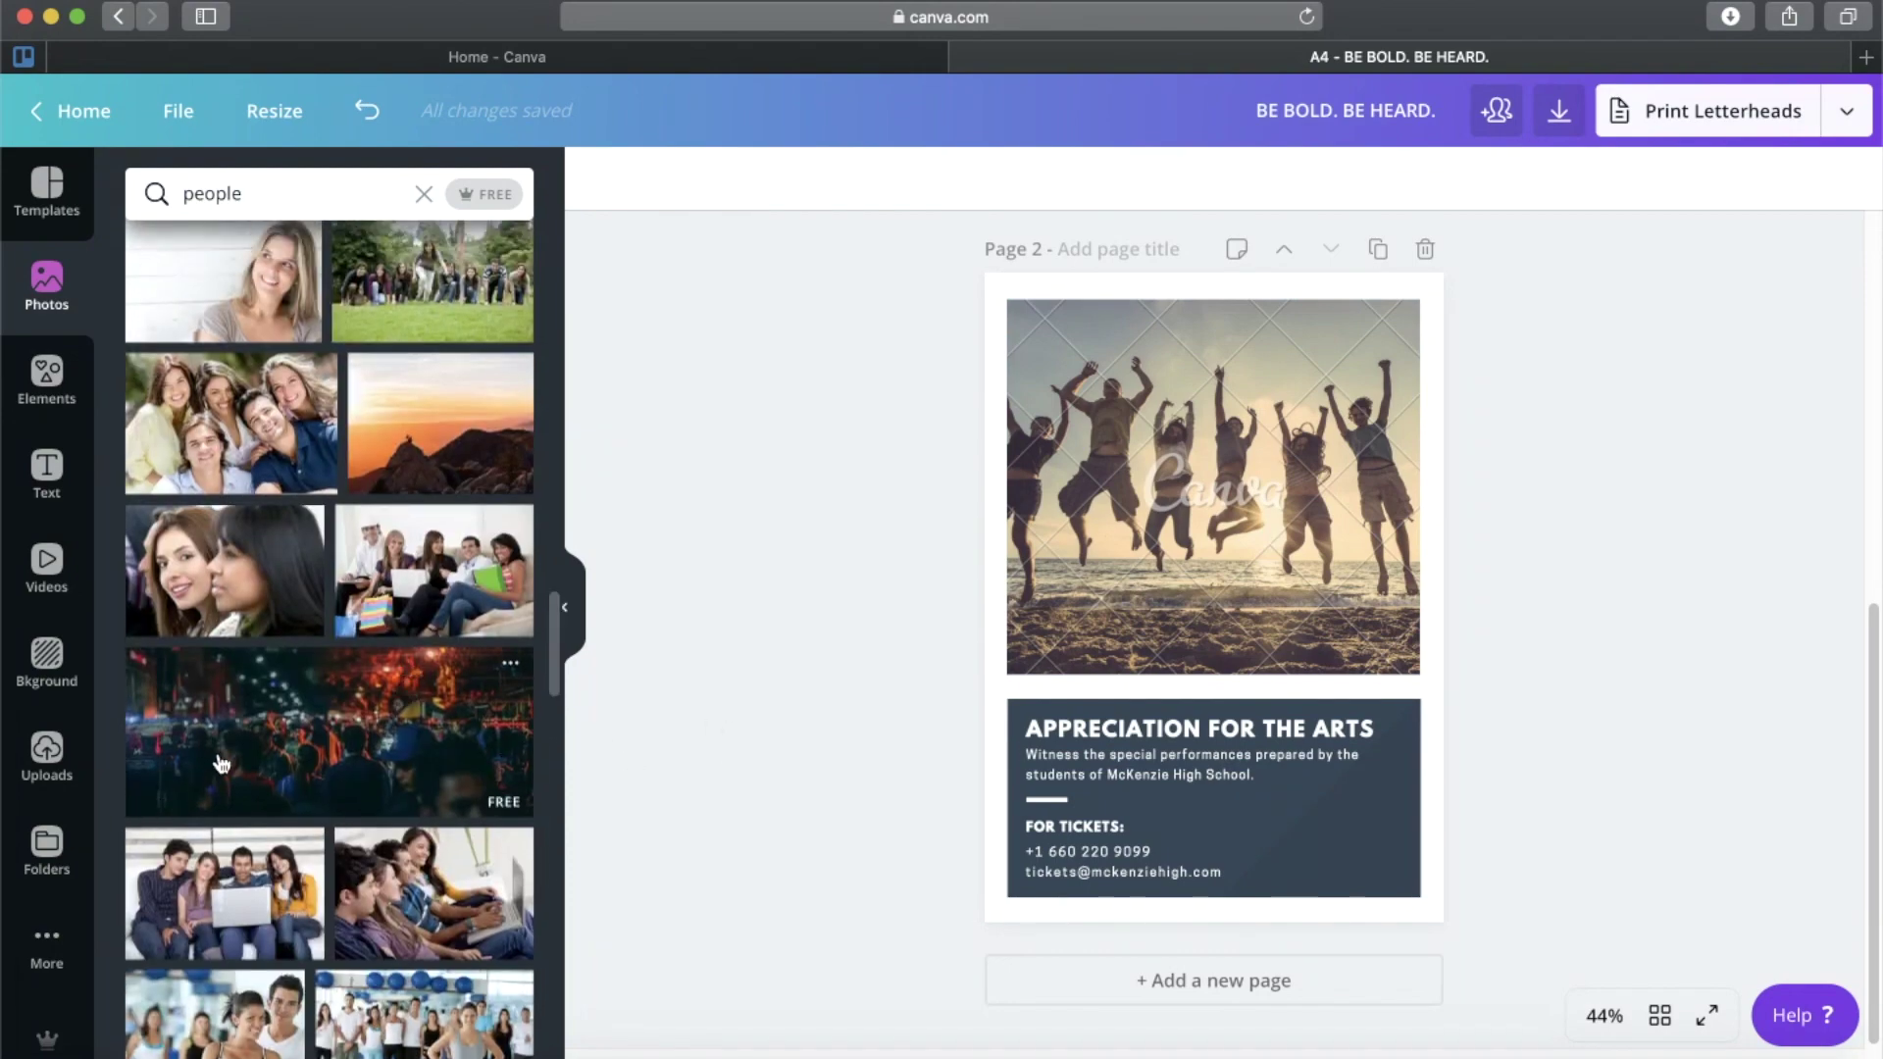
drag(222, 764, 1177, 375)
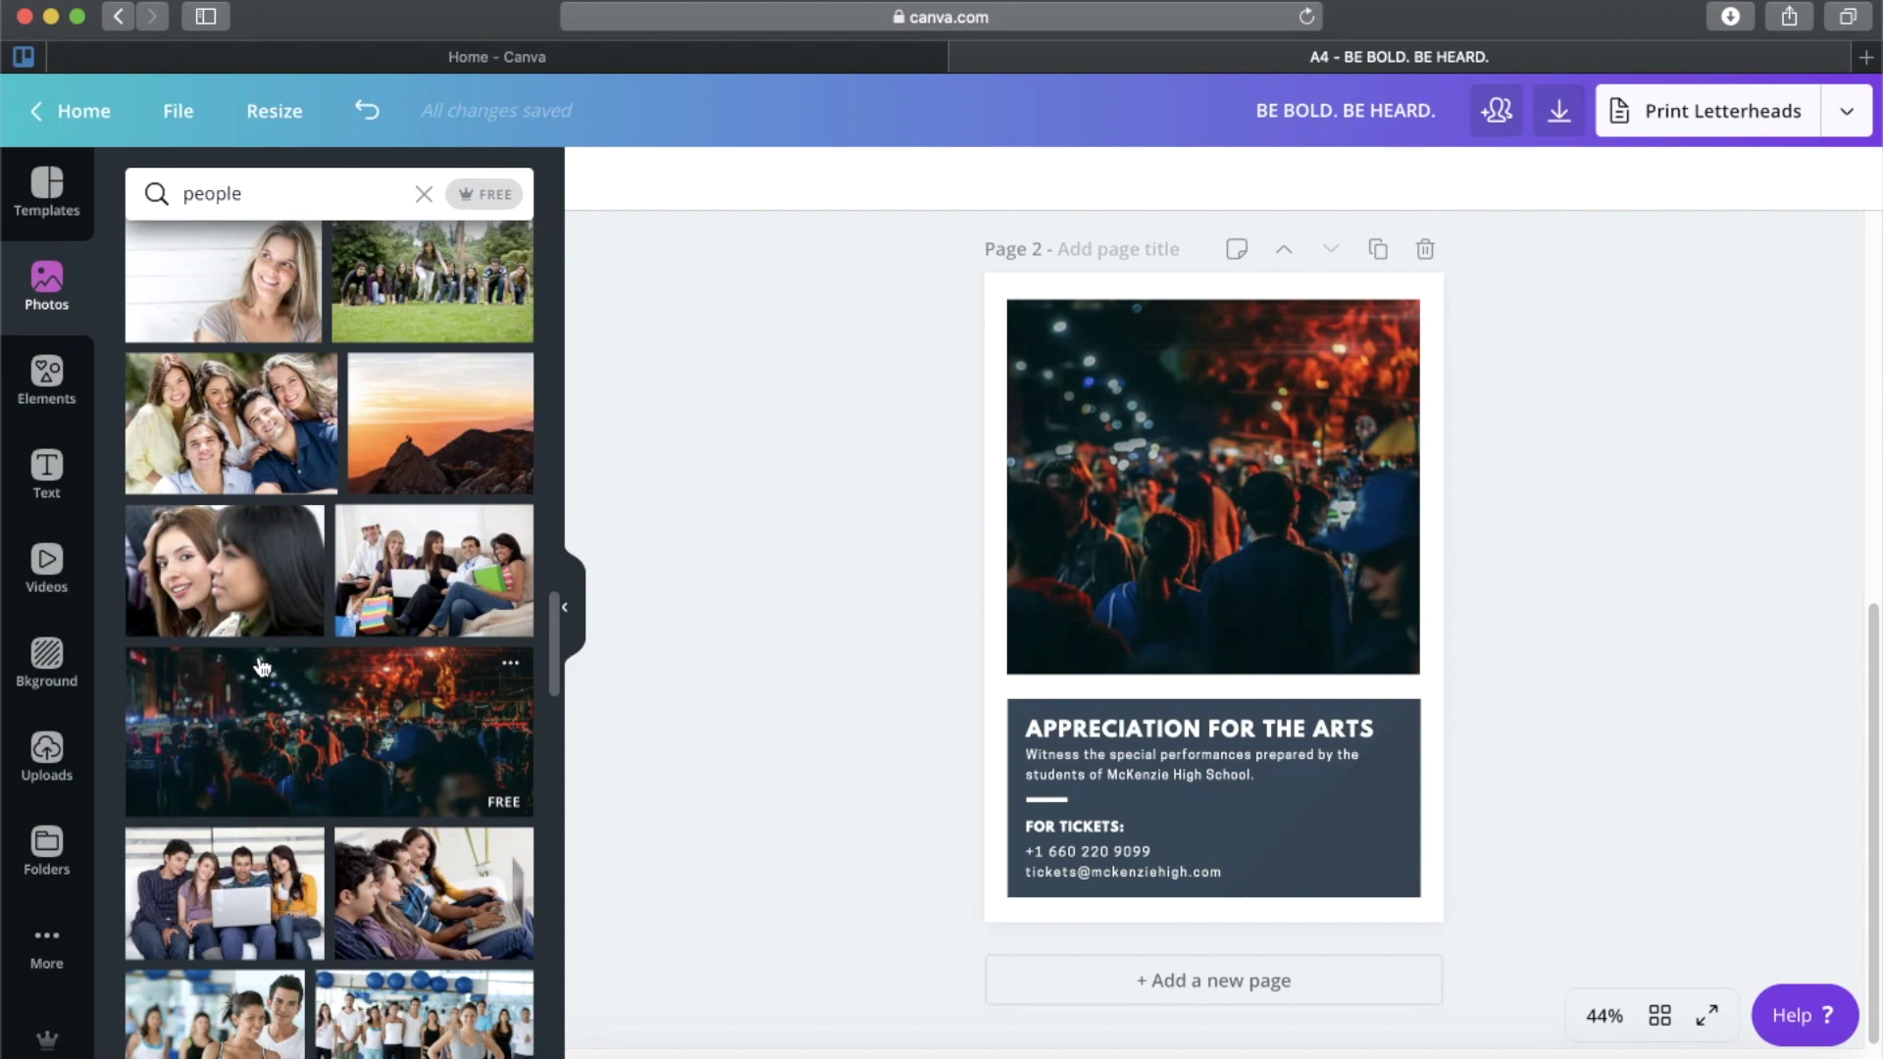
scroll(481, 726, up, 4)
scroll(1470, 658, up, 7)
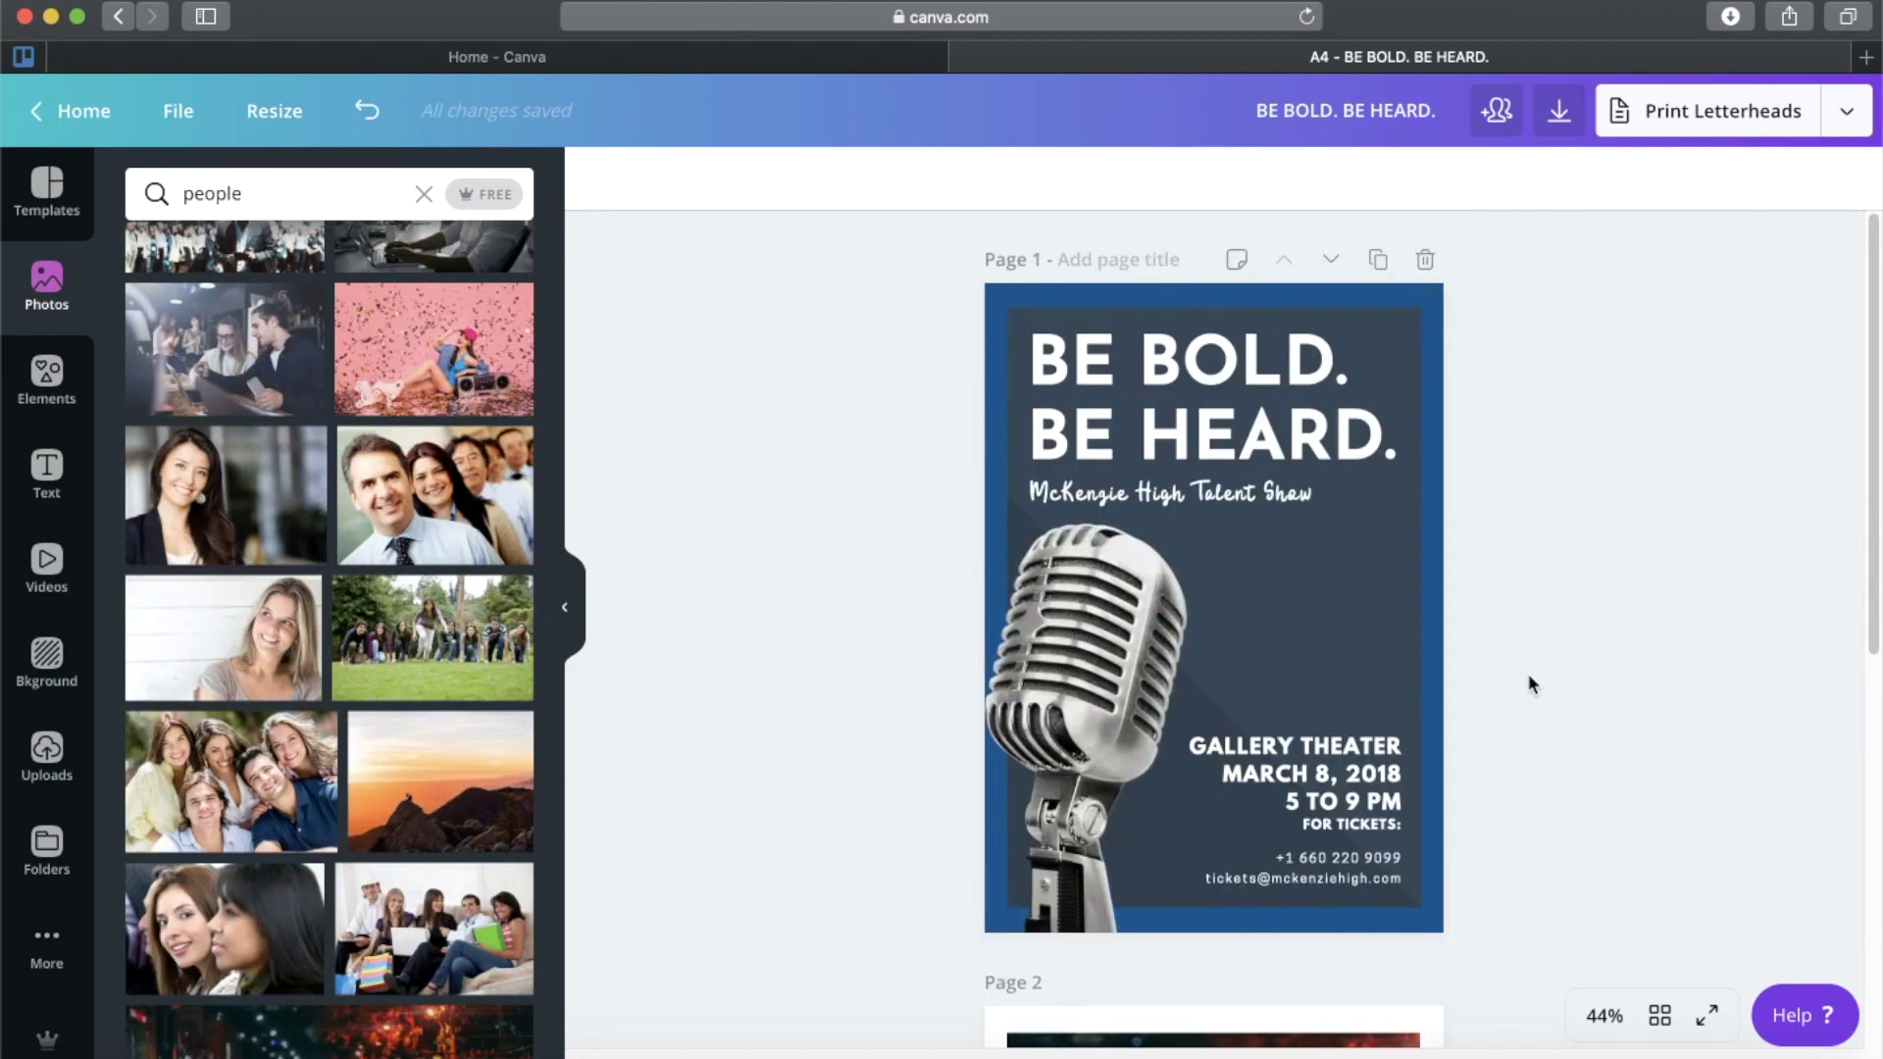